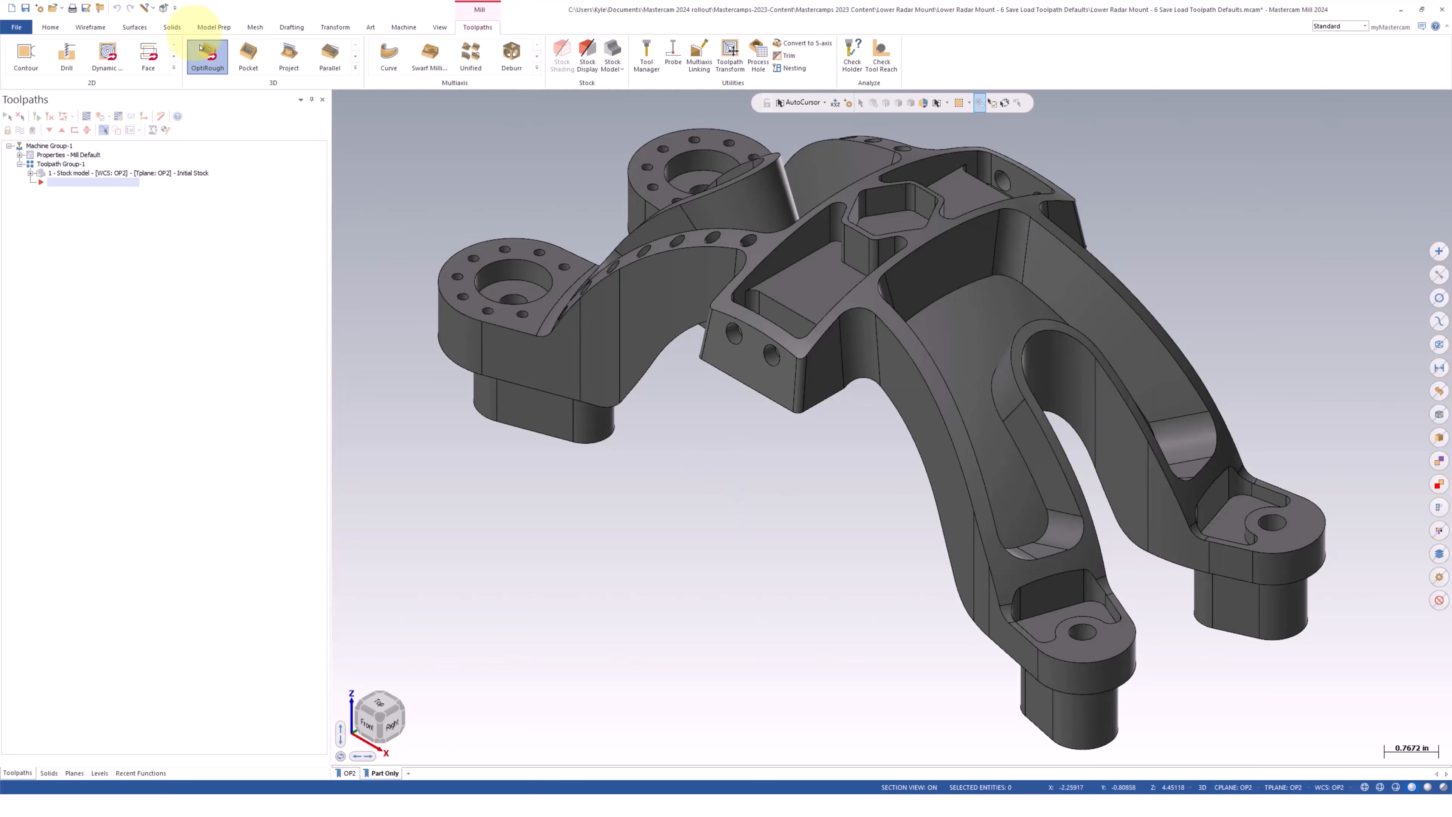
Start a Dynamic OptiRough toolpath with 0.01 machining stock, using the same value for walls and floors
{"action": "left_click", "coordinate": [207, 57]}
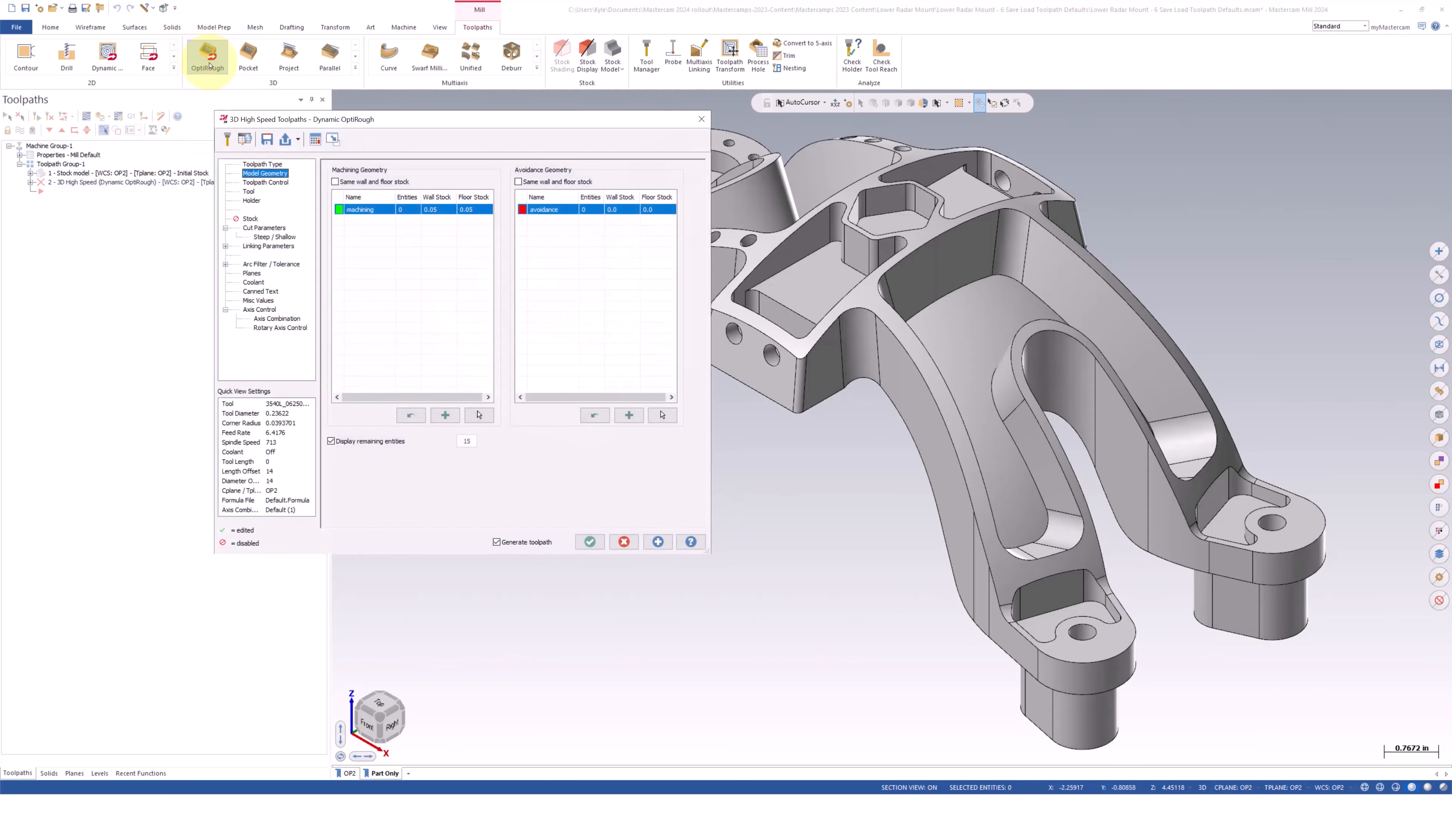
{"action": "left_click_drag", "start_coordinate": [454, 124], "coordinate": [456, 107]}
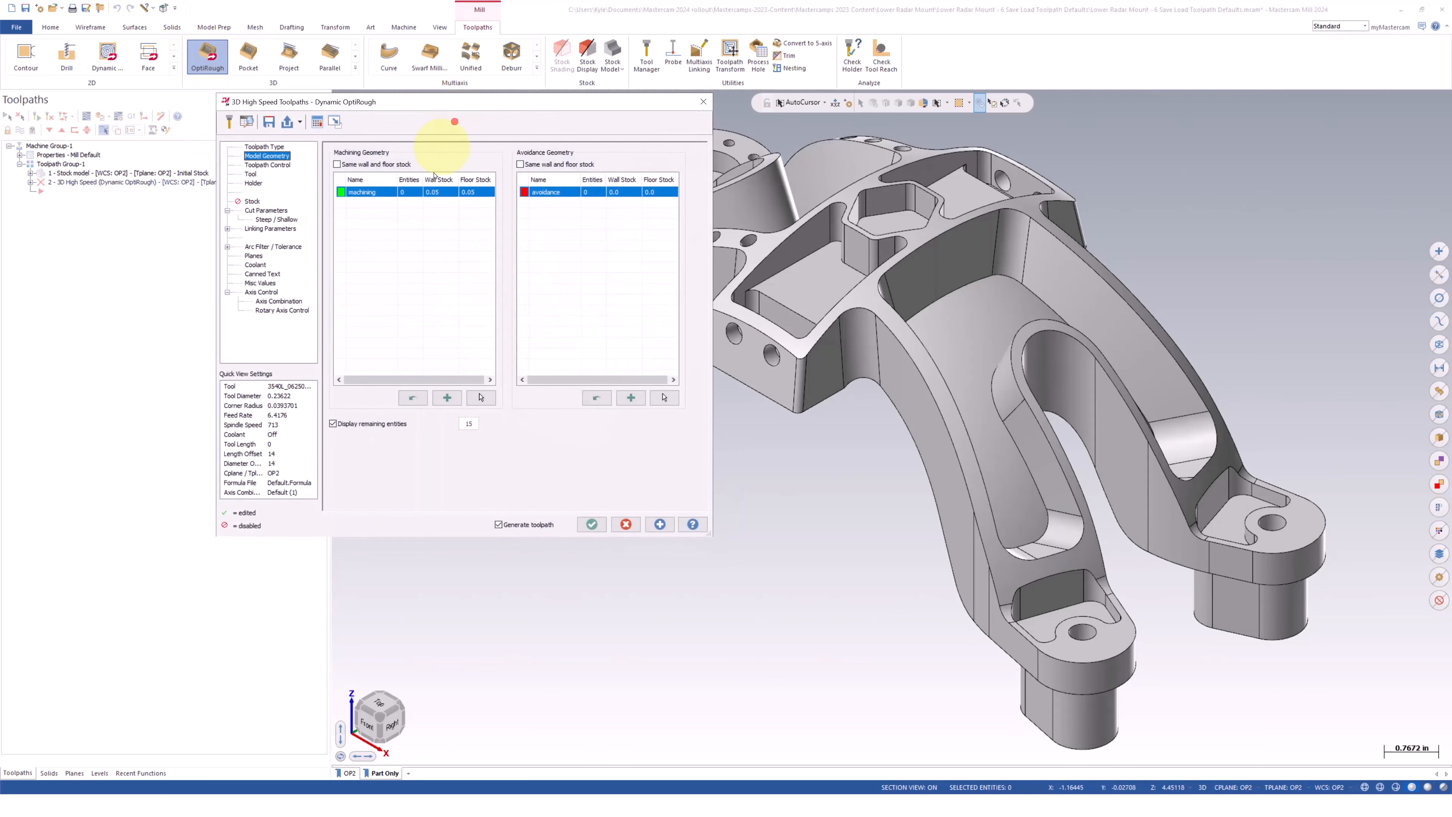
{"action": "left_click", "coordinate": [448, 192]}
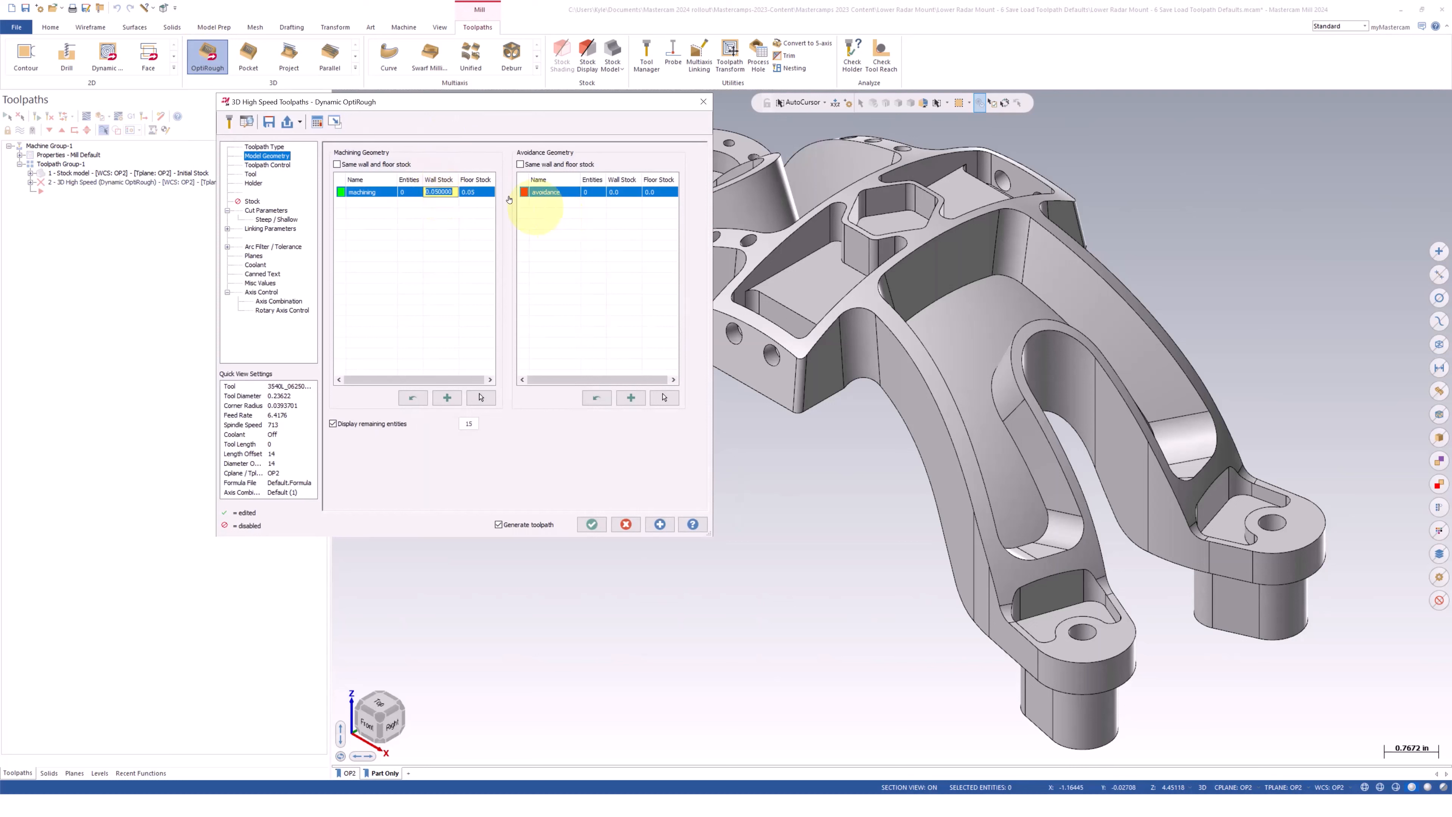
{"action": "type", "text": ".01"}
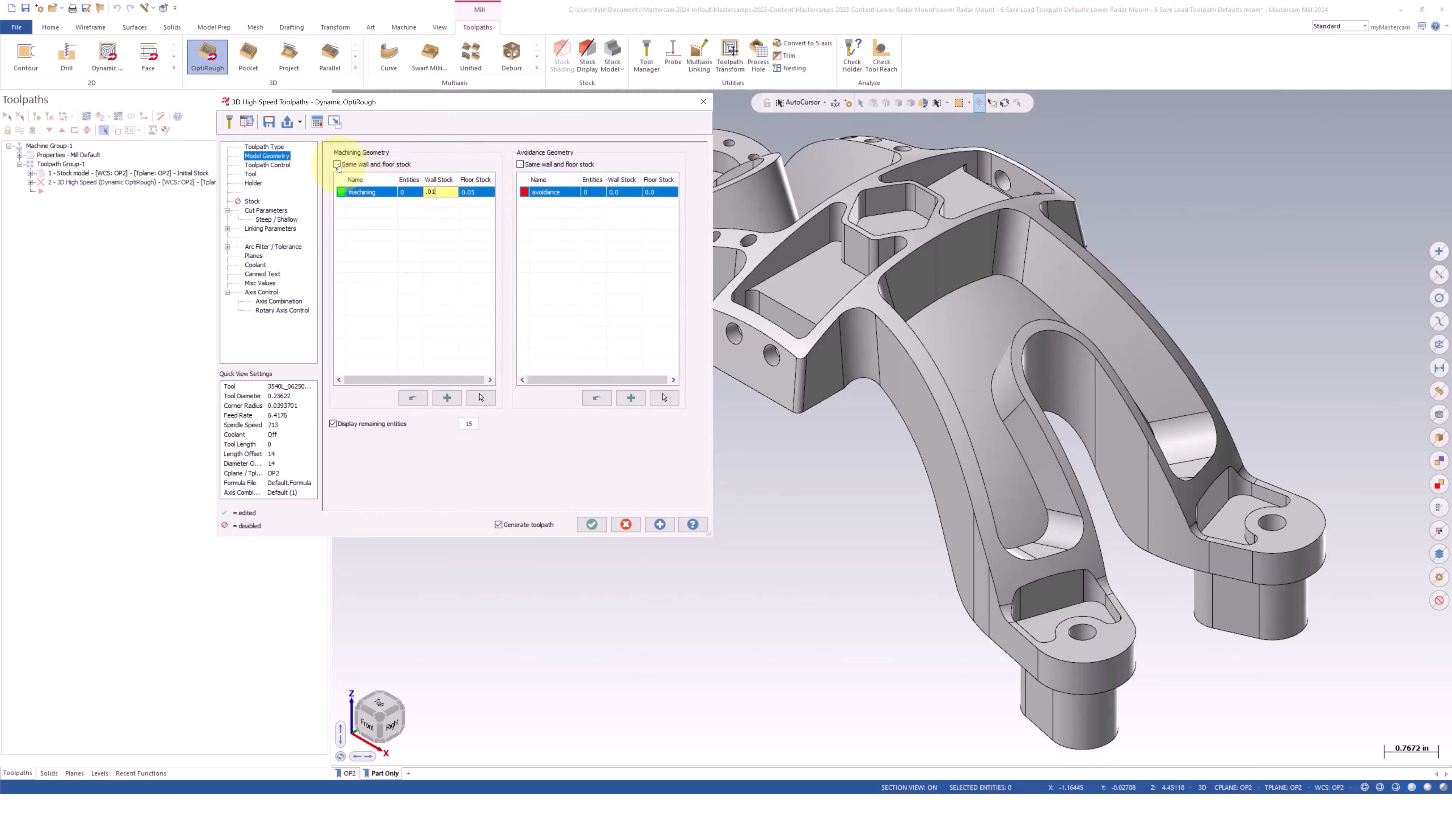
{"action": "key", "text": "Return"}
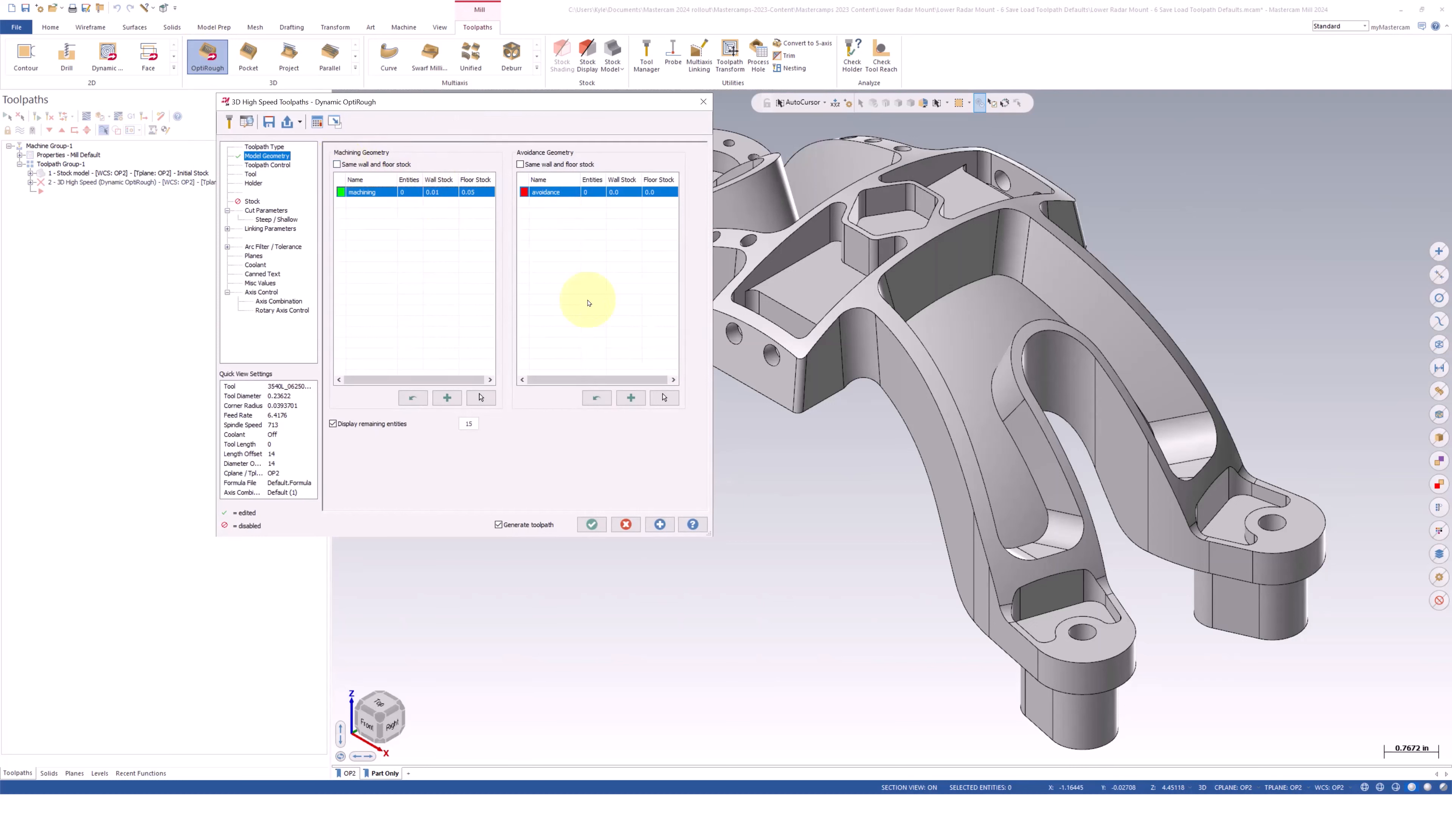
{"action": "left_click", "coordinate": [336, 164]}
Select the walls and floor of the central hexagonal pocket as the machining geometry
{"action": "left_click", "coordinate": [479, 397]}
{"action": "scroll", "coordinate": [914, 223], "scroll_direction": "up", "scroll_amount": 5}
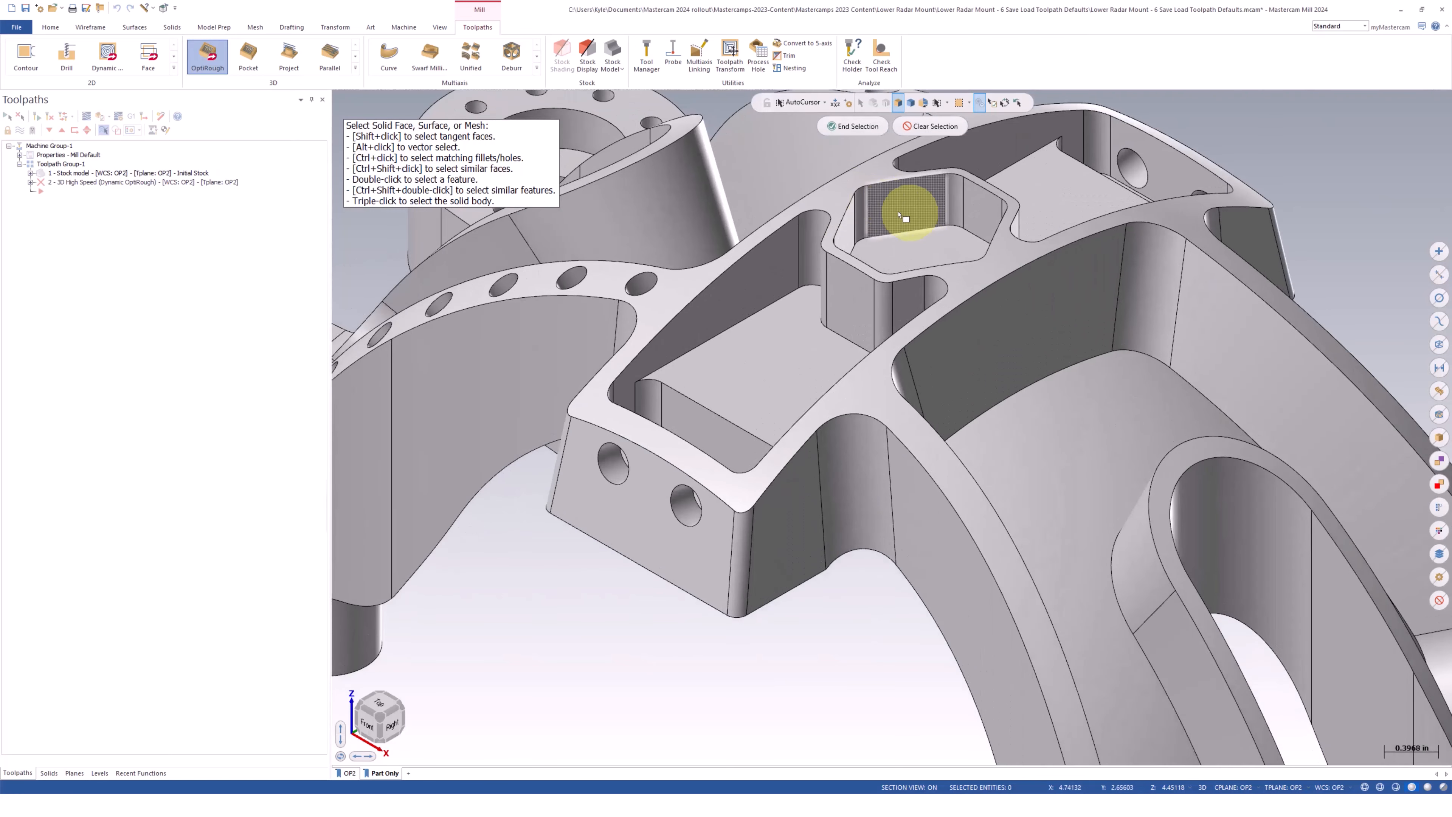
{"action": "left_click", "coordinate": [908, 212], "text": "shift"}
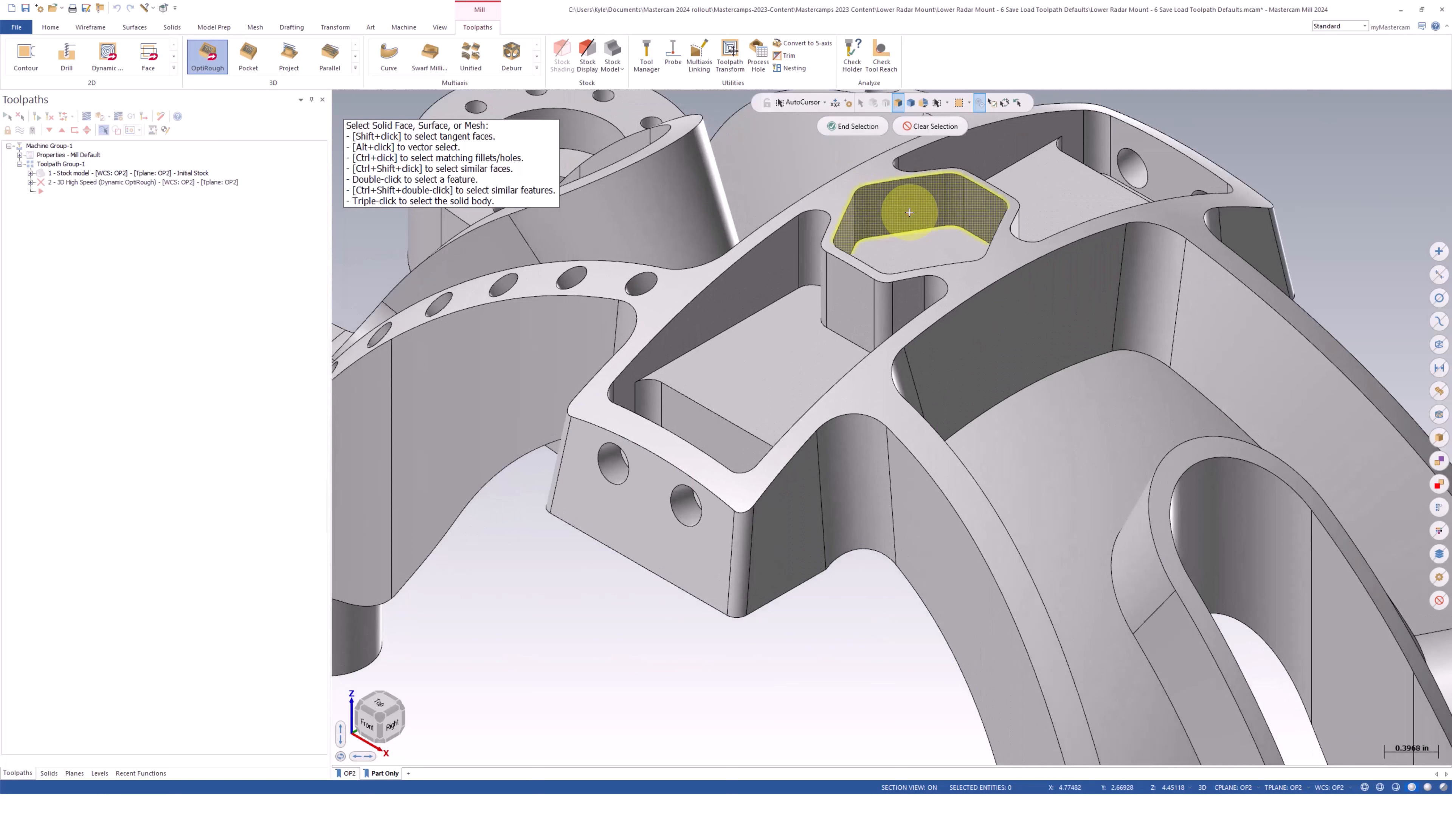
{"action": "left_click", "coordinate": [899, 252]}
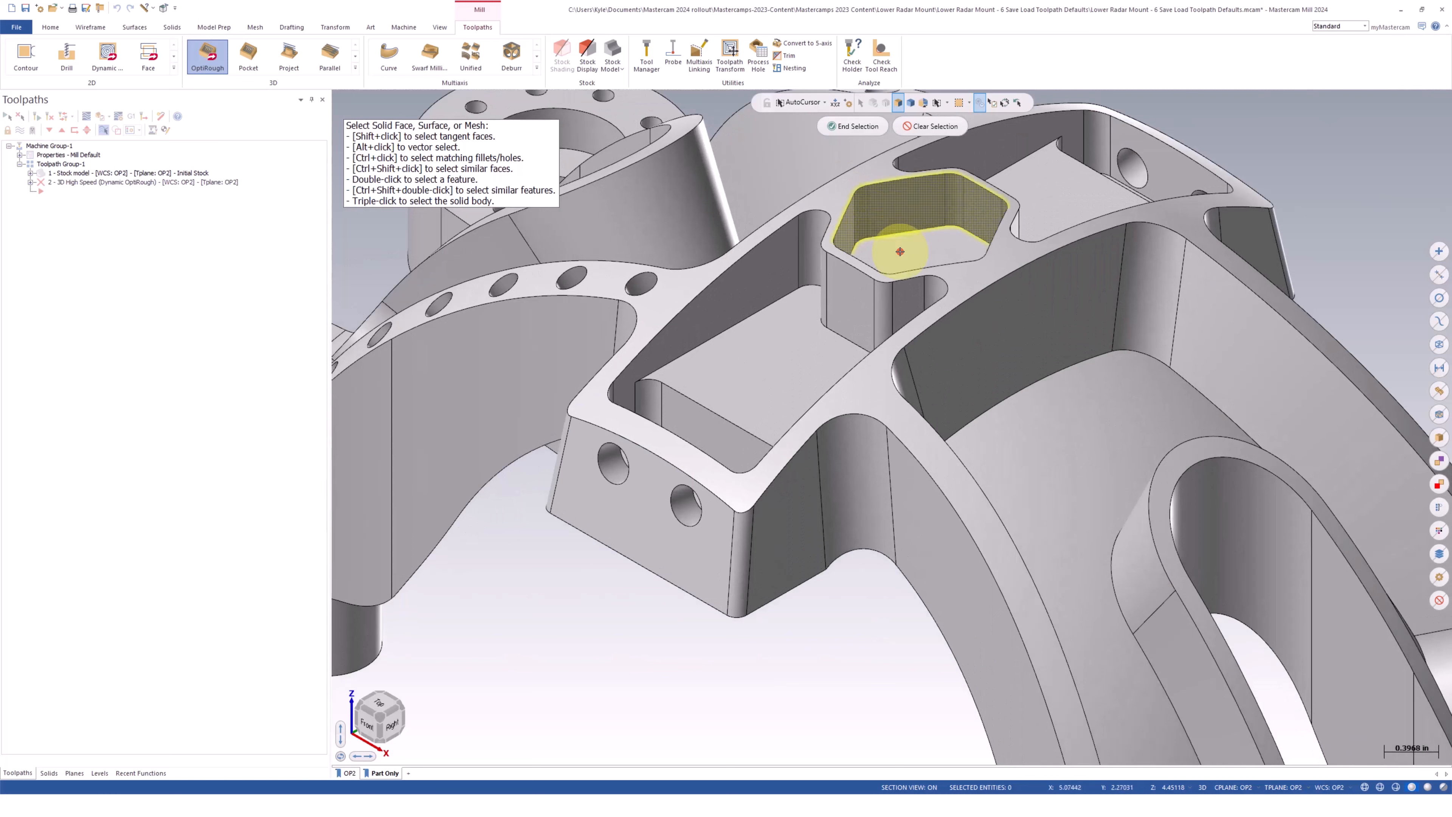
{"action": "left_click", "coordinate": [852, 126]}
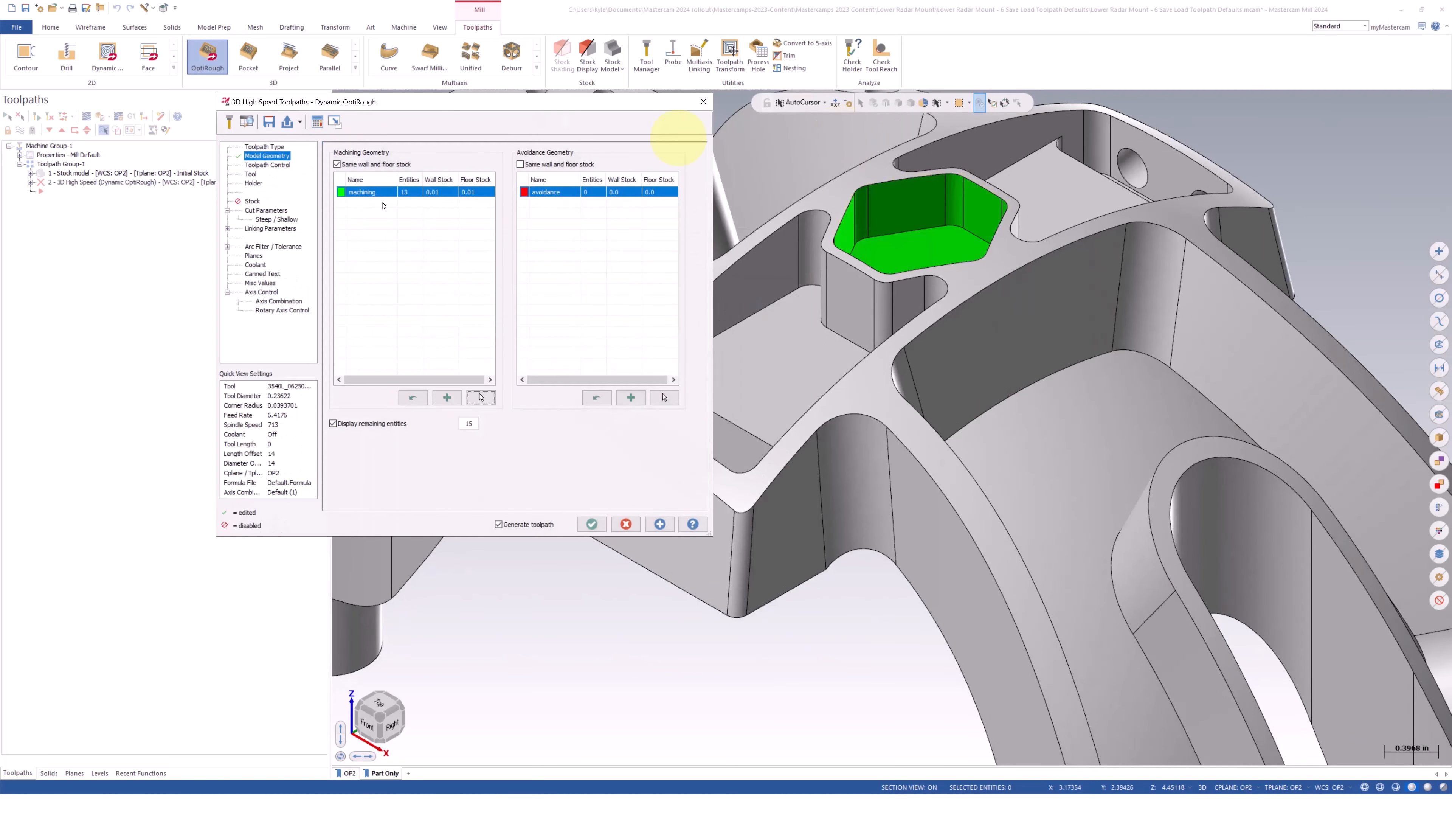
Choose tool 3, the 0.23622 (6mm) flat endmill, and generate the toolpath without leaving its settings
{"action": "left_click", "coordinate": [250, 174]}
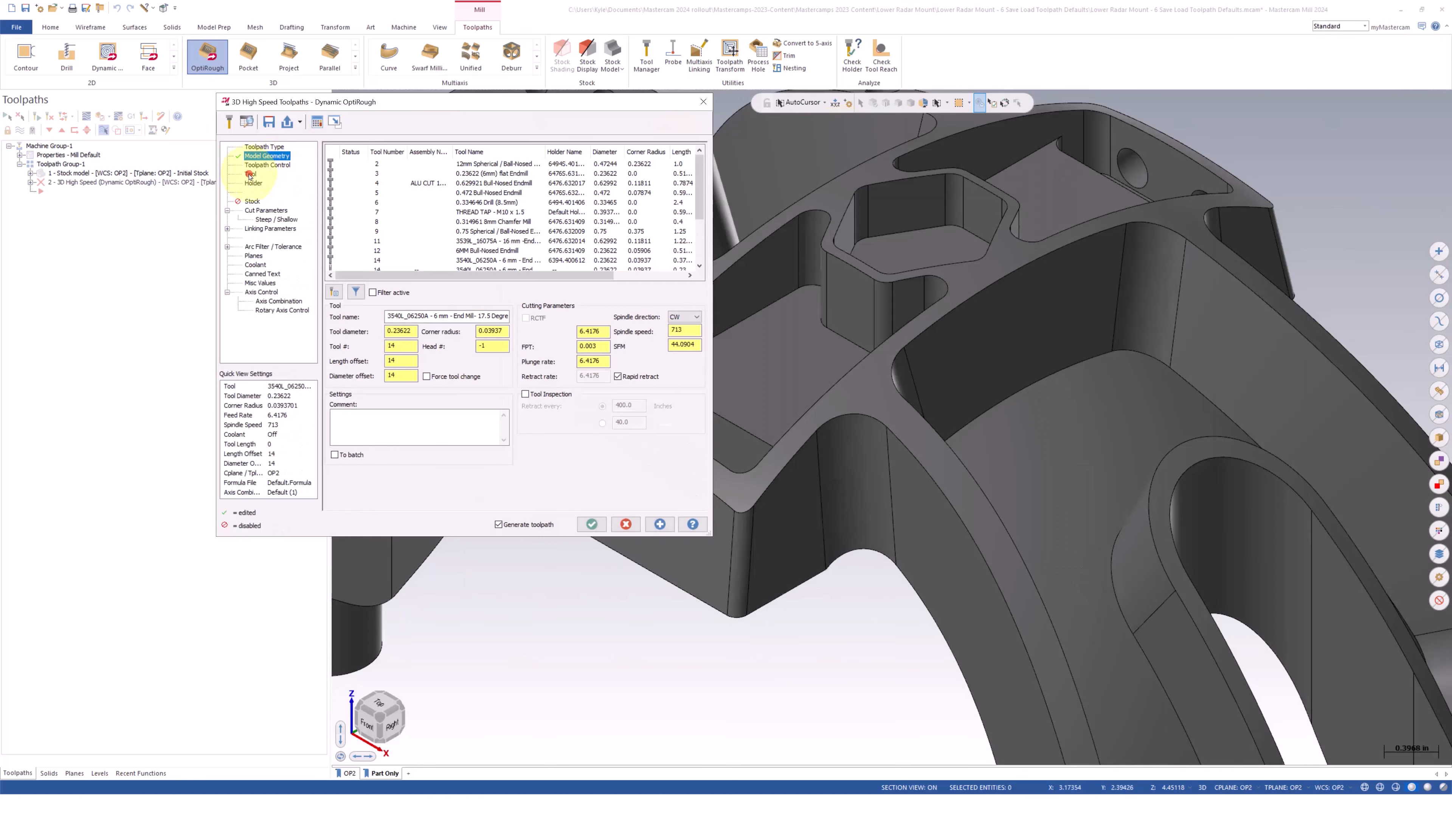
{"action": "left_click", "coordinate": [511, 174]}
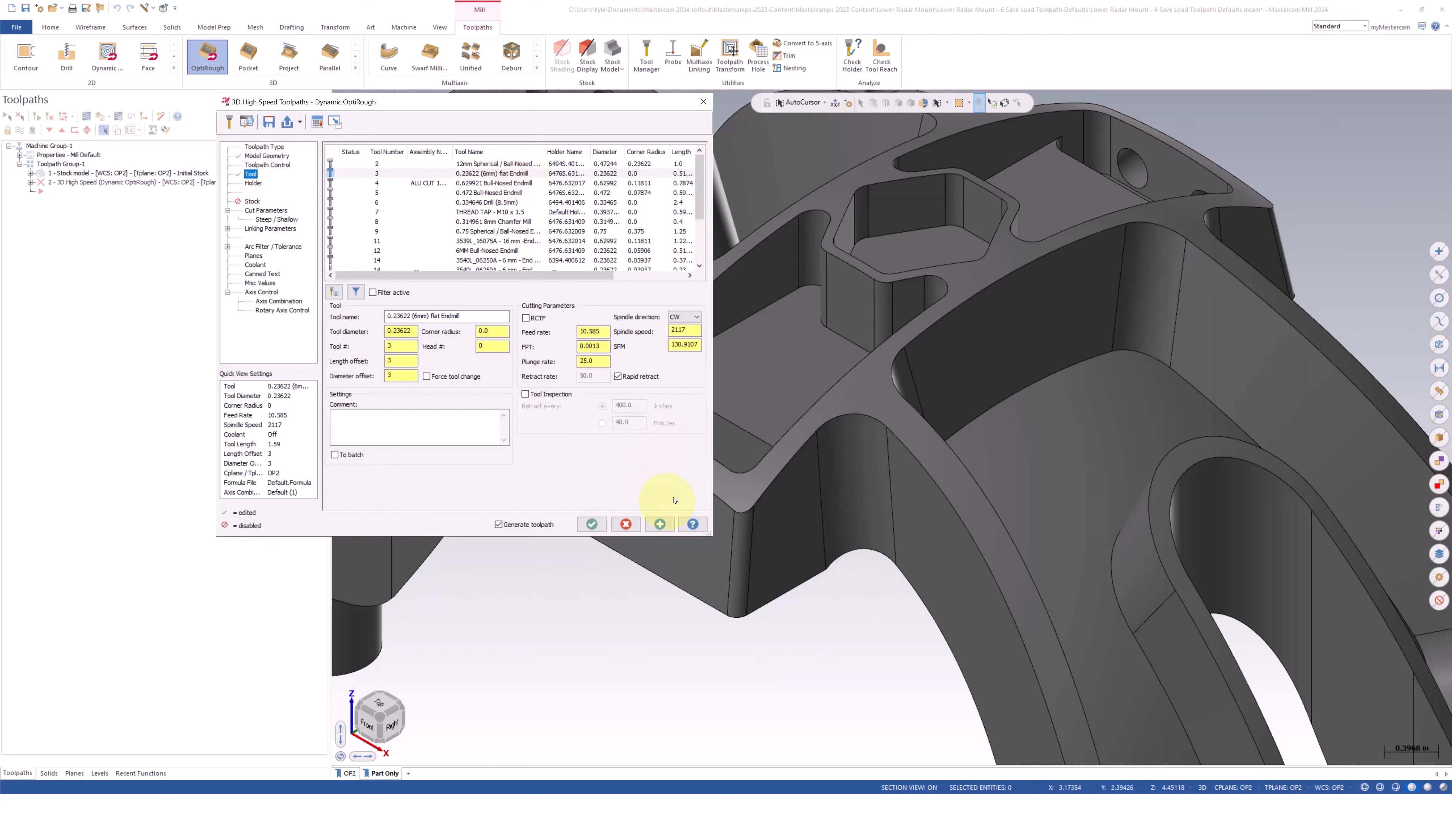
{"action": "left_click", "coordinate": [660, 525]}
{"action": "left_click", "coordinate": [660, 525]}
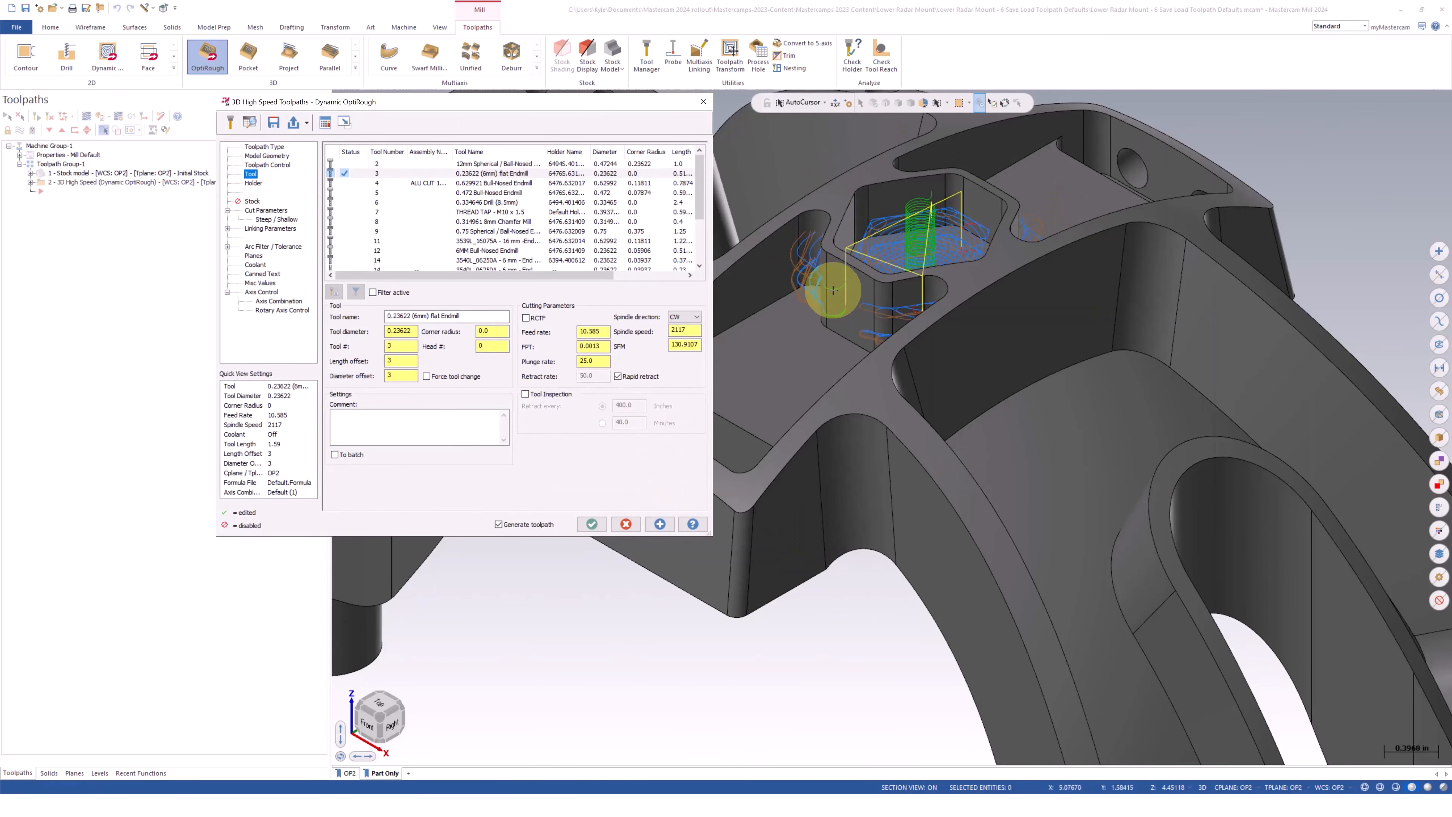
Examine the generated toolpath around the hexagonal pocket, including with the part shown translucent
{"action": "scroll", "coordinate": [960, 225], "scroll_direction": "up", "scroll_amount": 2}
{"action": "middle_click_drag", "start_coordinate": [961, 224], "coordinate": [1312, 756]}
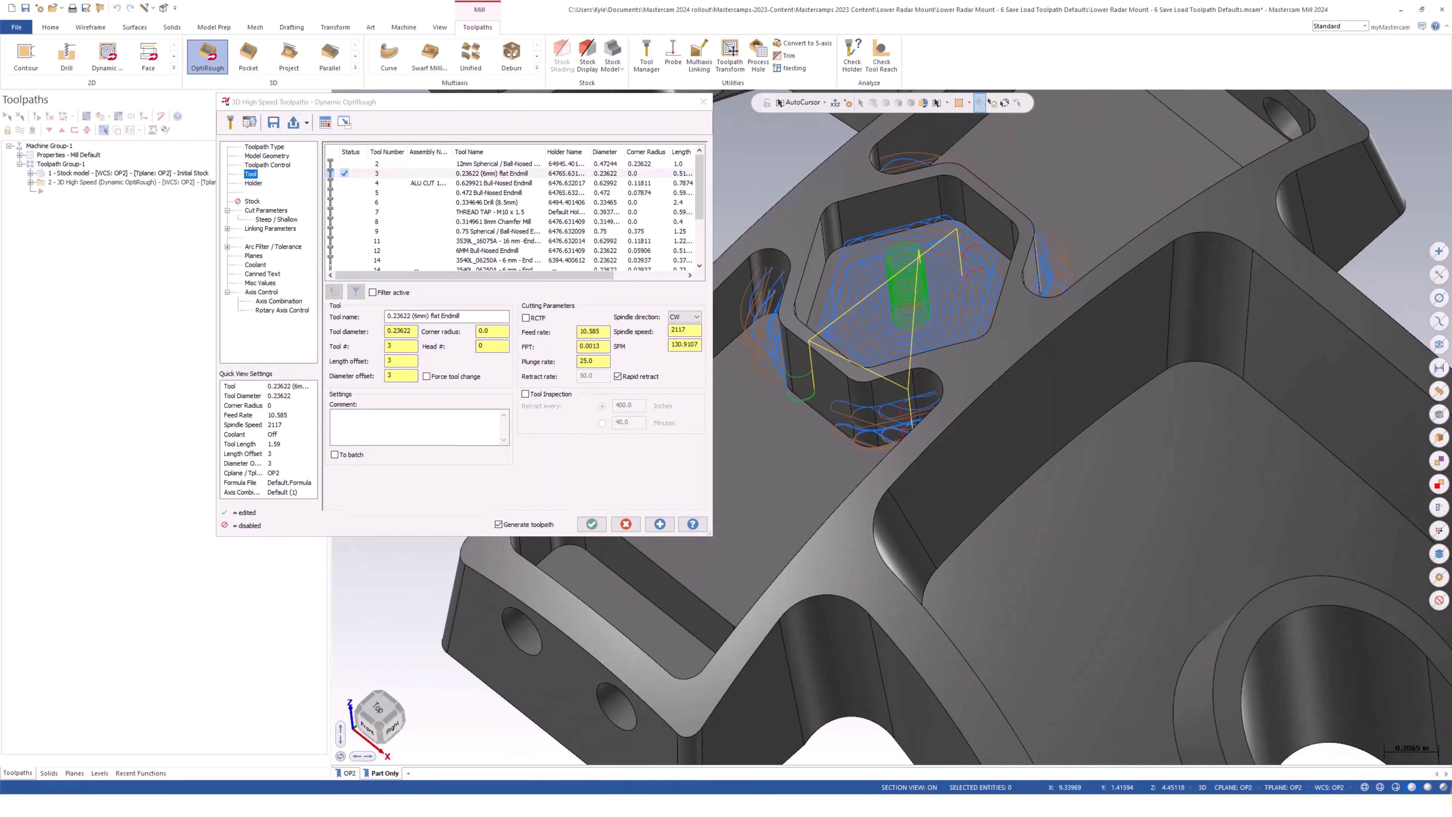
{"action": "left_click", "coordinate": [1443, 787]}
{"action": "middle_click_drag", "start_coordinate": [854, 234], "coordinate": [868, 280]}
{"action": "middle_click_drag", "start_coordinate": [1012, 311], "coordinate": [1010, 271]}
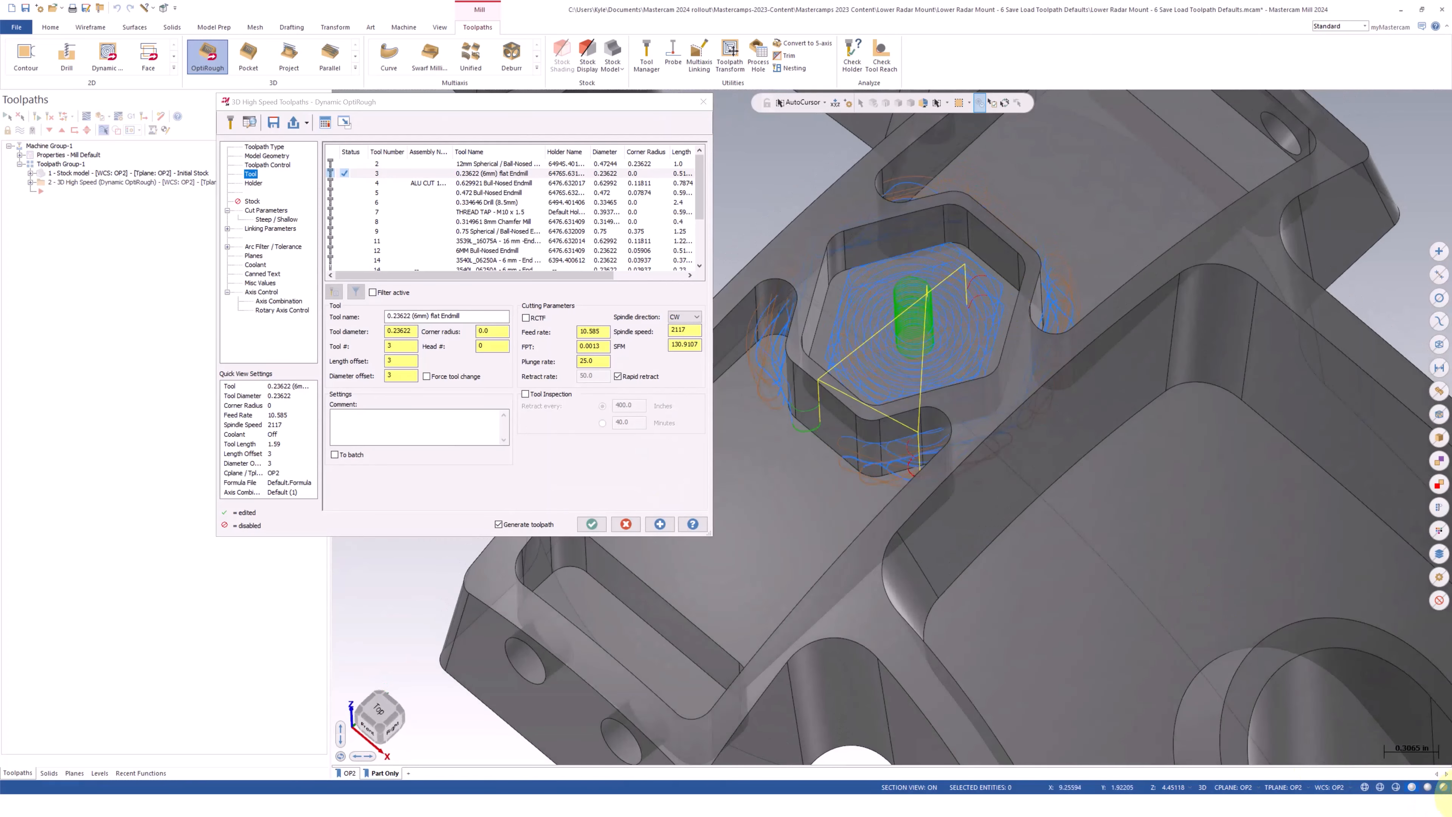
{"action": "left_click", "coordinate": [1442, 788]}
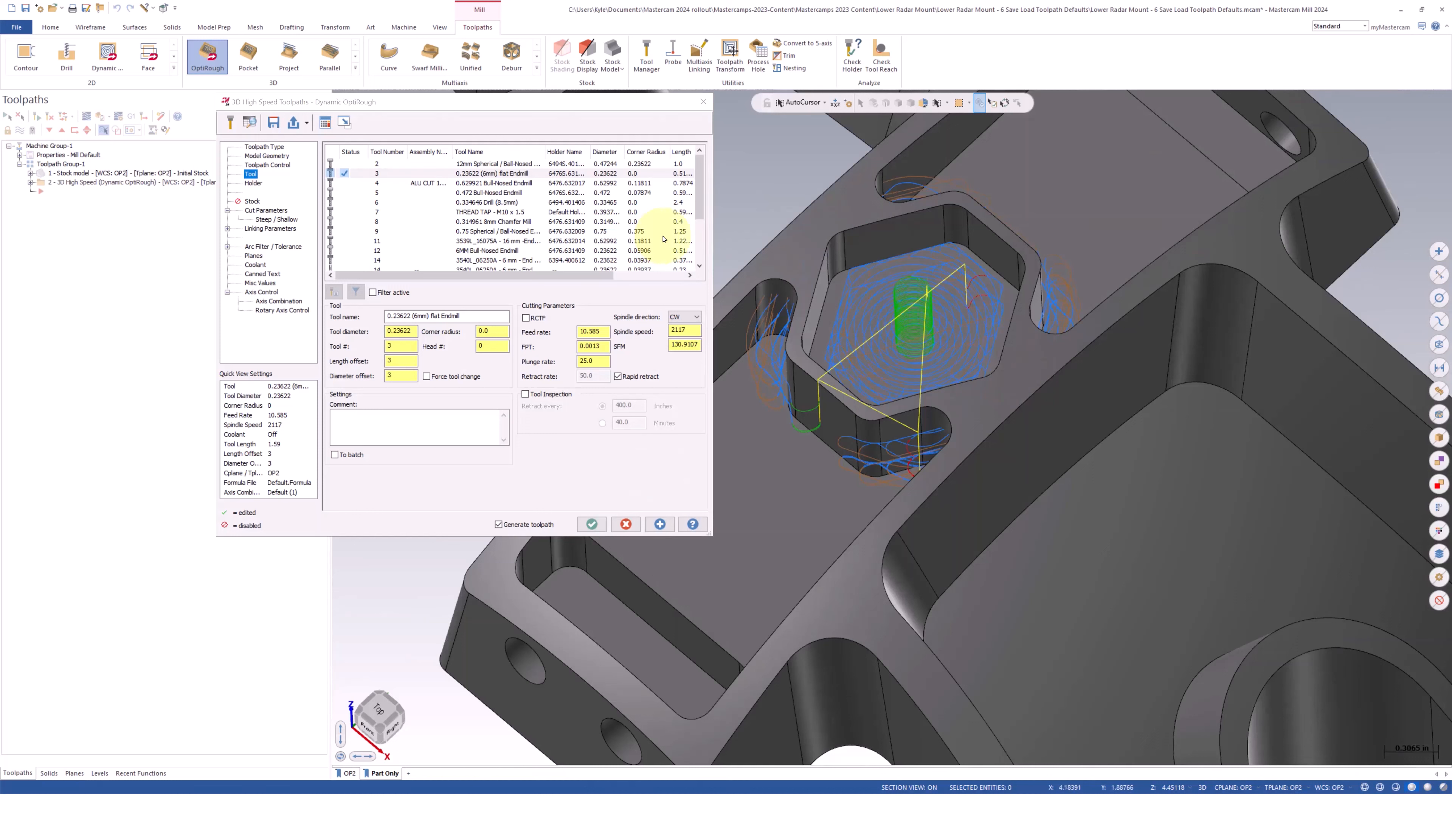
Load toolpath settings from the custom operation library Lower Radar Mount Inch Defaults.mcam-operations
{"action": "left_click", "coordinate": [307, 123]}
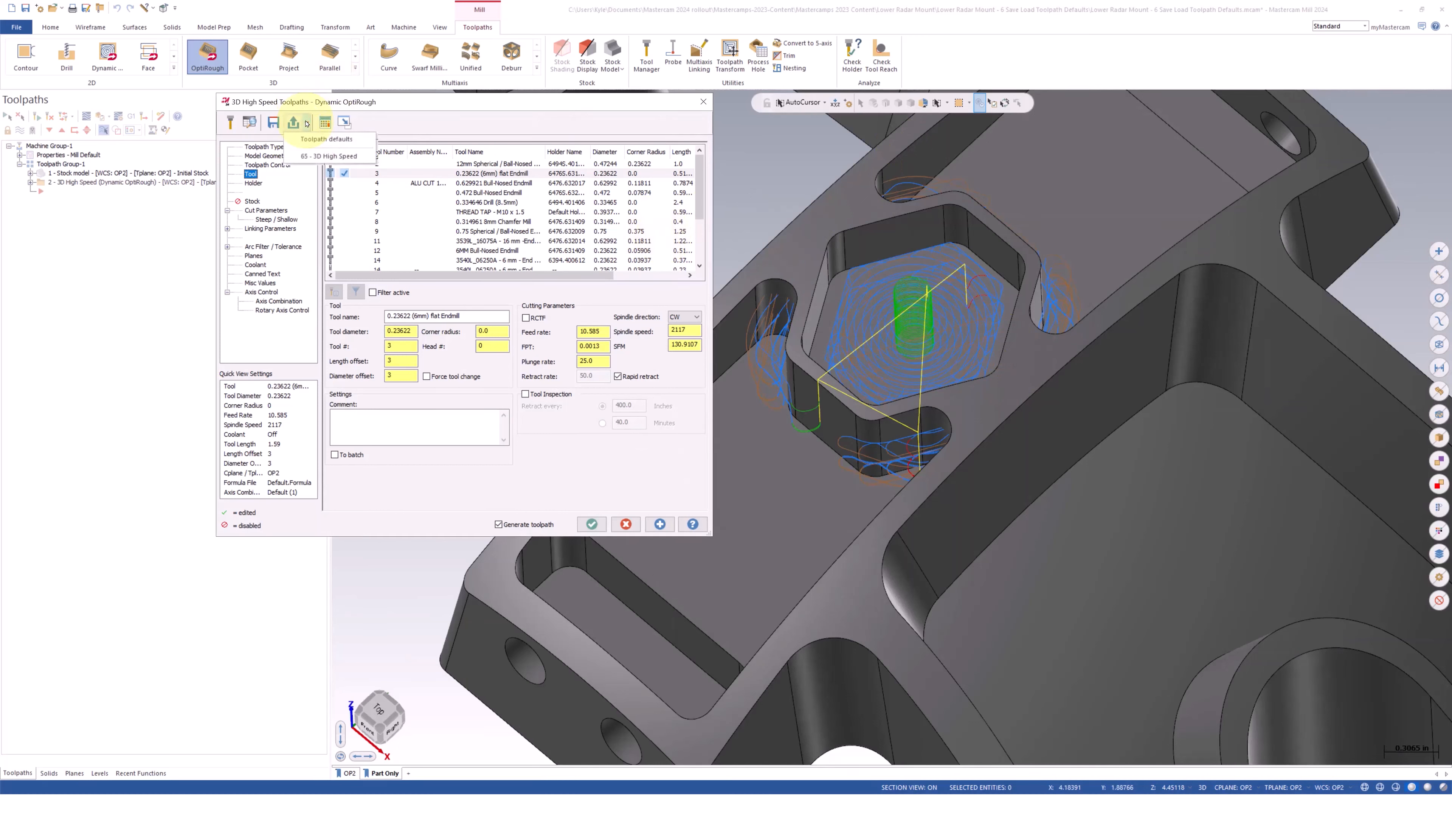
{"action": "left_click", "coordinate": [290, 122]}
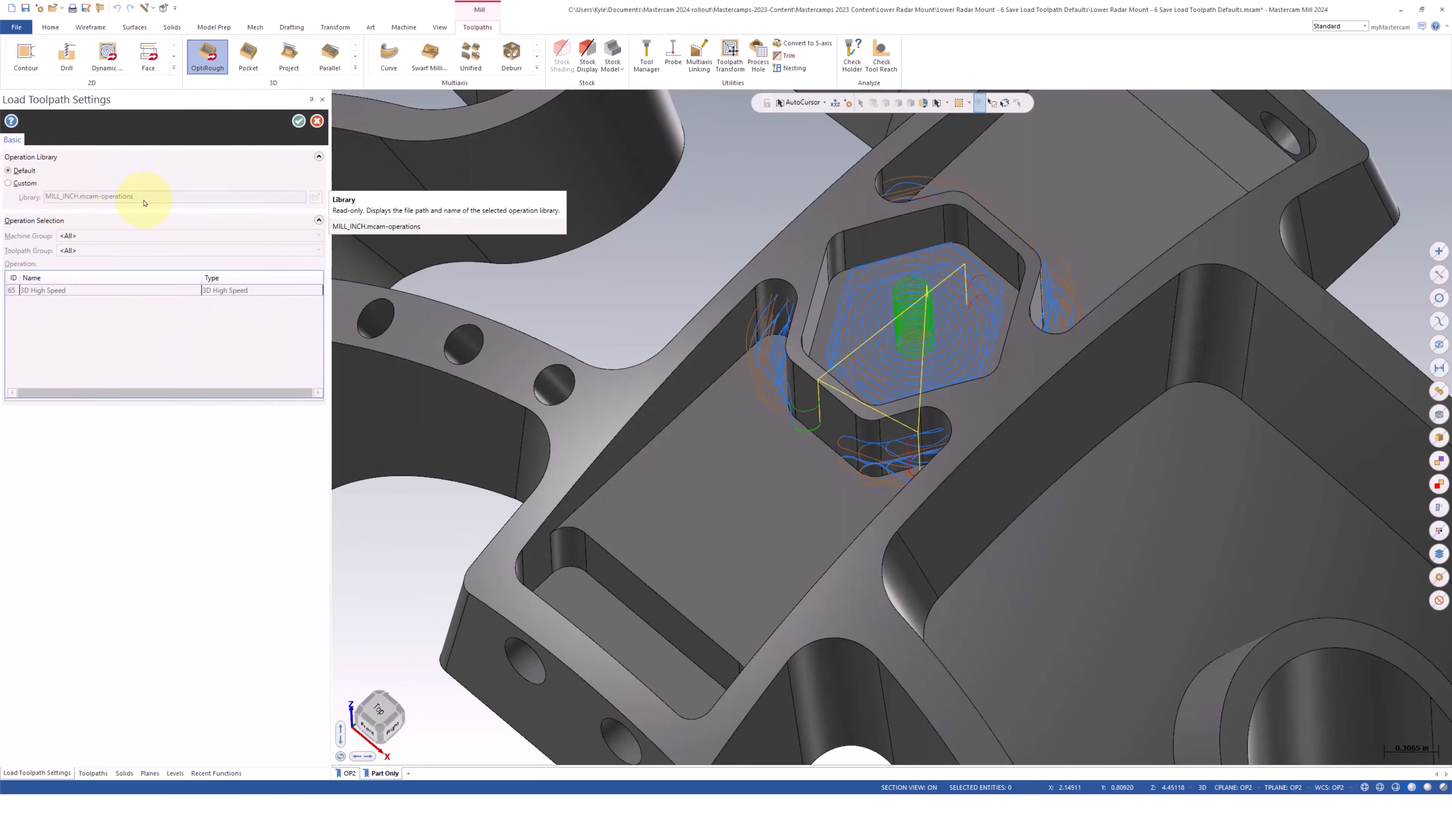
{"action": "left_click", "coordinate": [15, 184]}
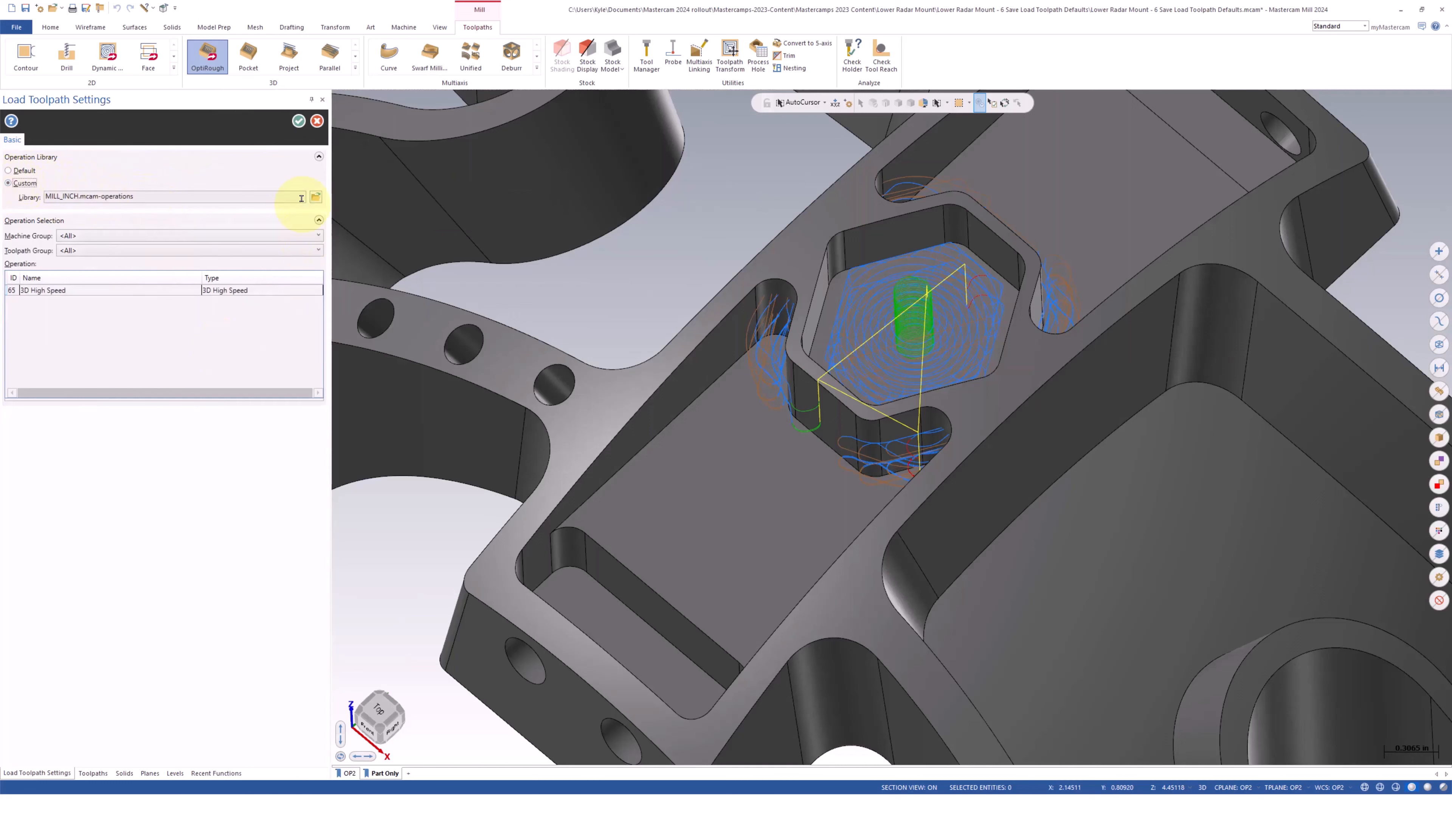
{"action": "left_click", "coordinate": [316, 197]}
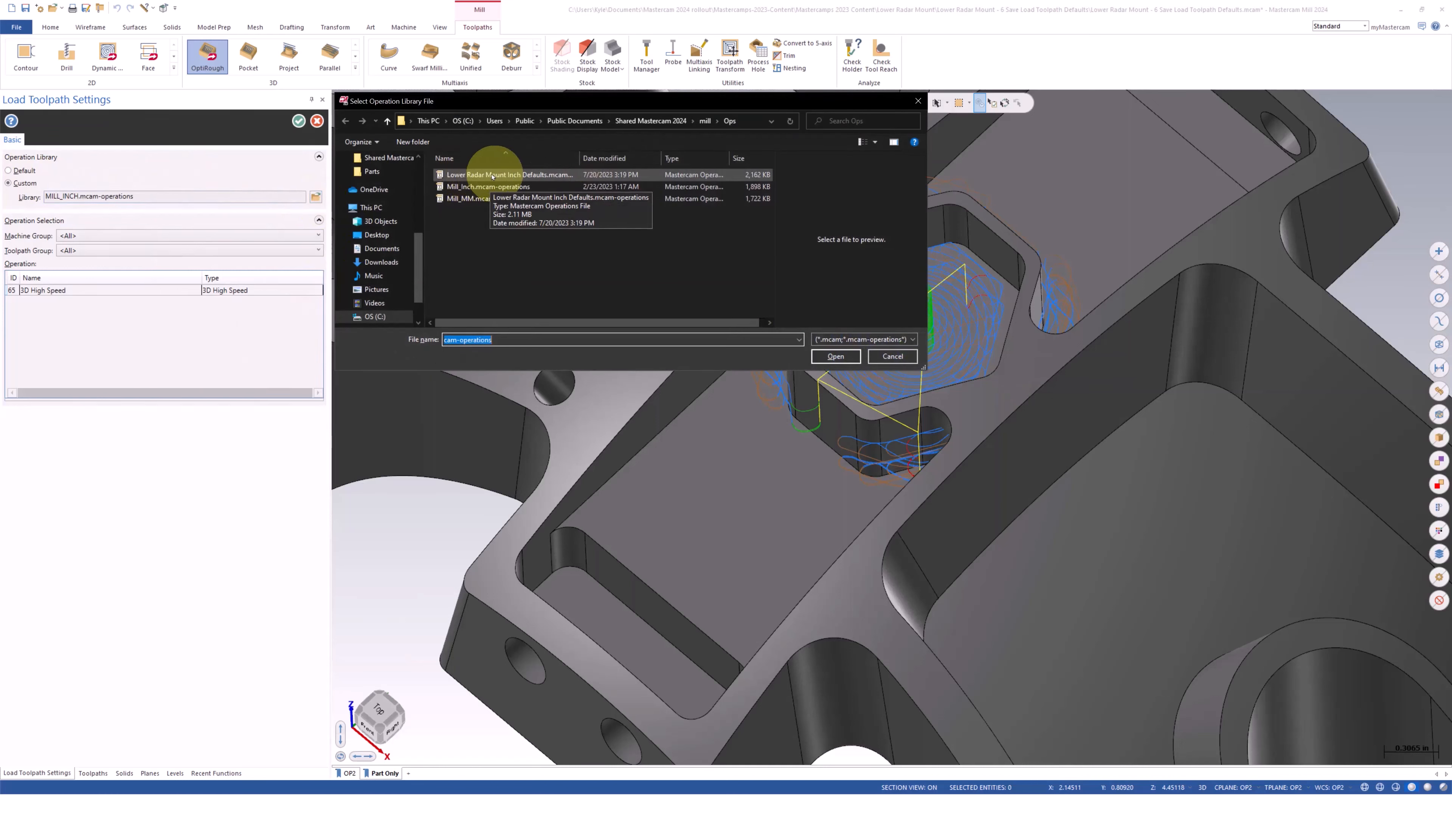
{"action": "left_click", "coordinate": [512, 180]}
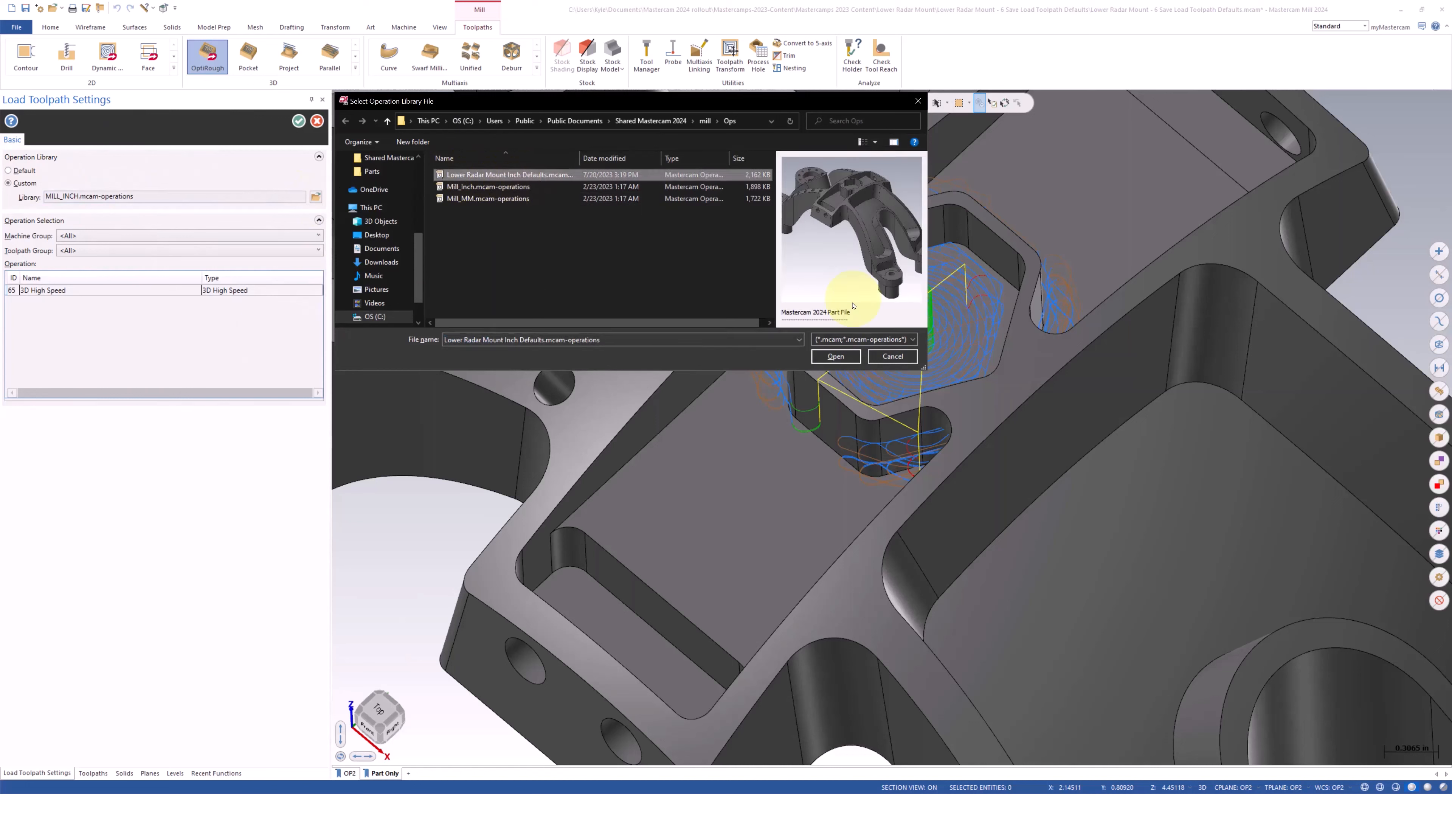
{"action": "left_click", "coordinate": [841, 355]}
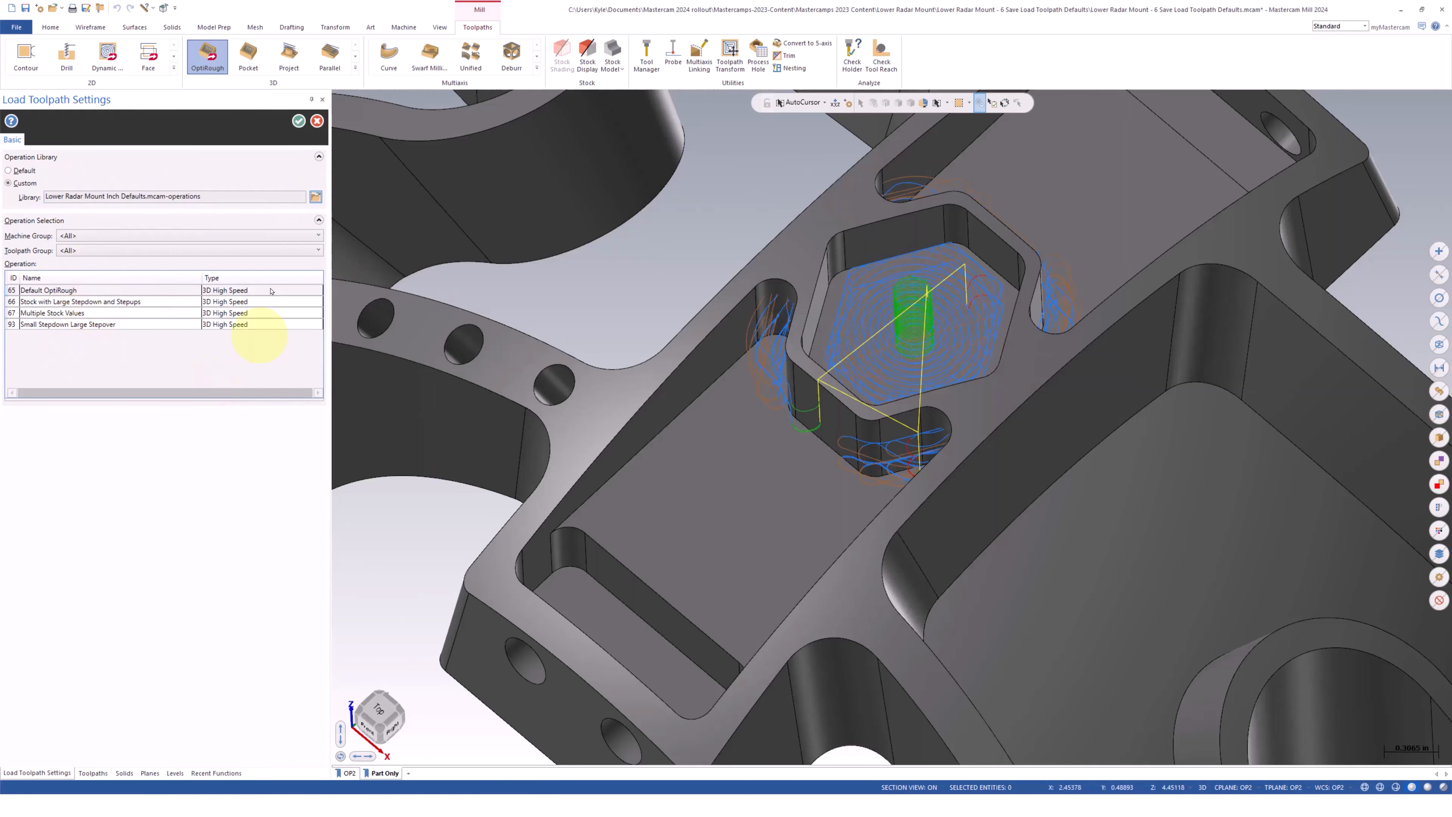
{"action": "left_click", "coordinate": [298, 122]}
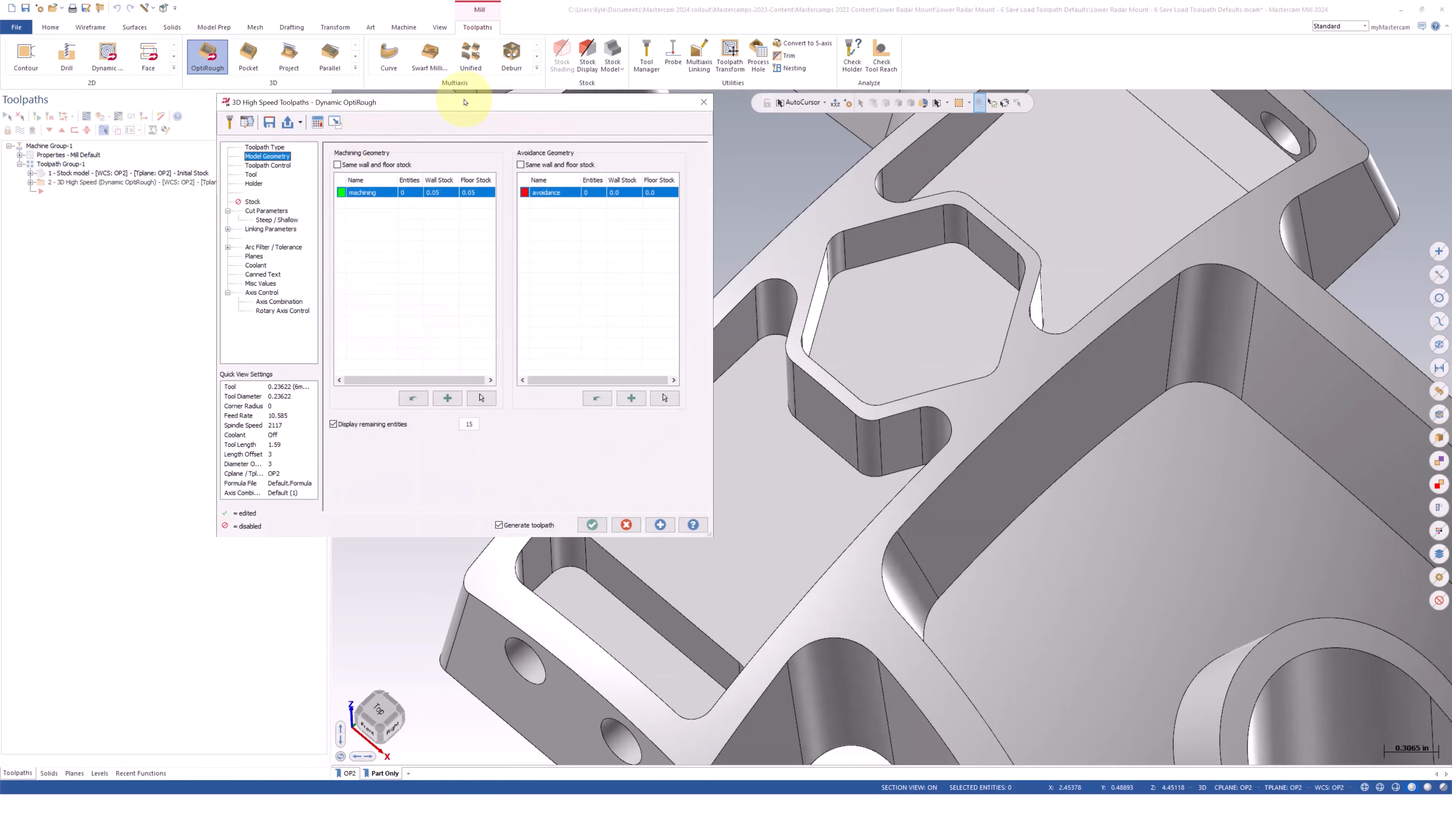
Apply the saved operation defaults "66 - Stock with Large Stepdown and Stepups" to the OptiRough toolpath
{"action": "left_click_drag", "start_coordinate": [464, 102], "coordinate": [584, 102]}
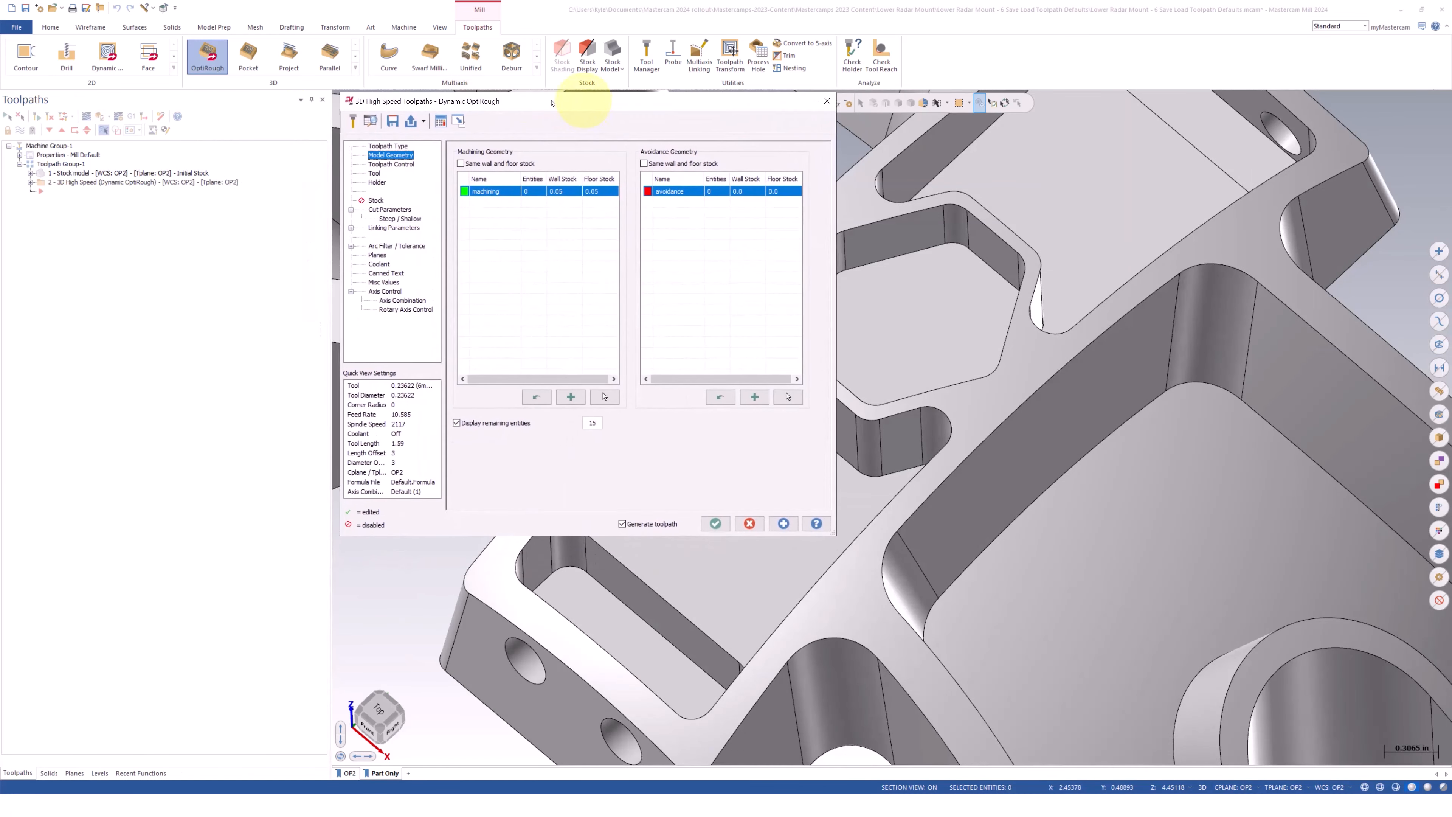
{"action": "left_click", "coordinate": [424, 121]}
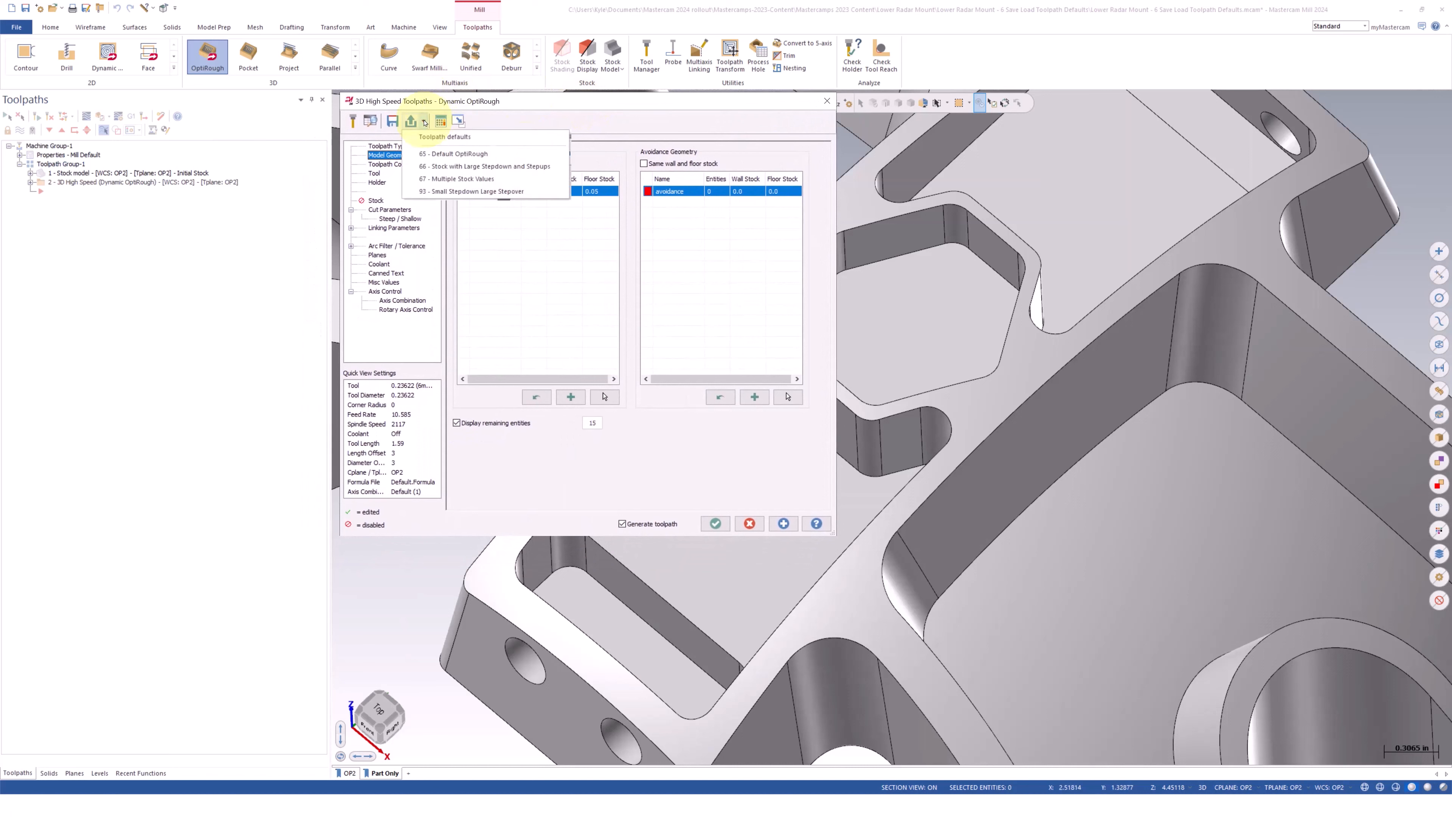
{"action": "left_click", "coordinate": [454, 170]}
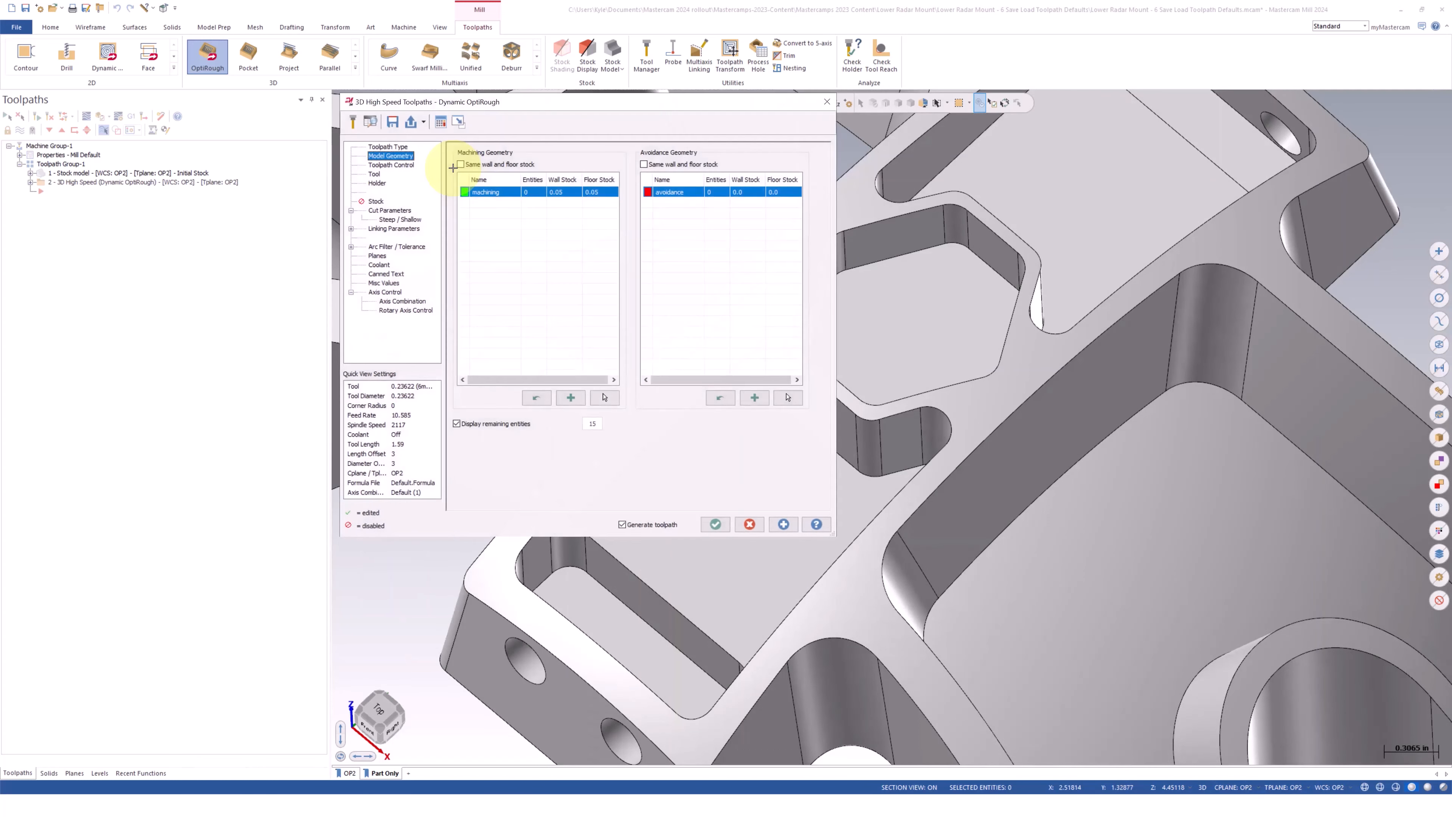
Set the machining stock to 0.01 with the same wall and floor value
{"action": "double_click", "coordinate": [553, 194]}
{"action": "type", "text": ".01"}
{"action": "left_click", "coordinate": [460, 164]}
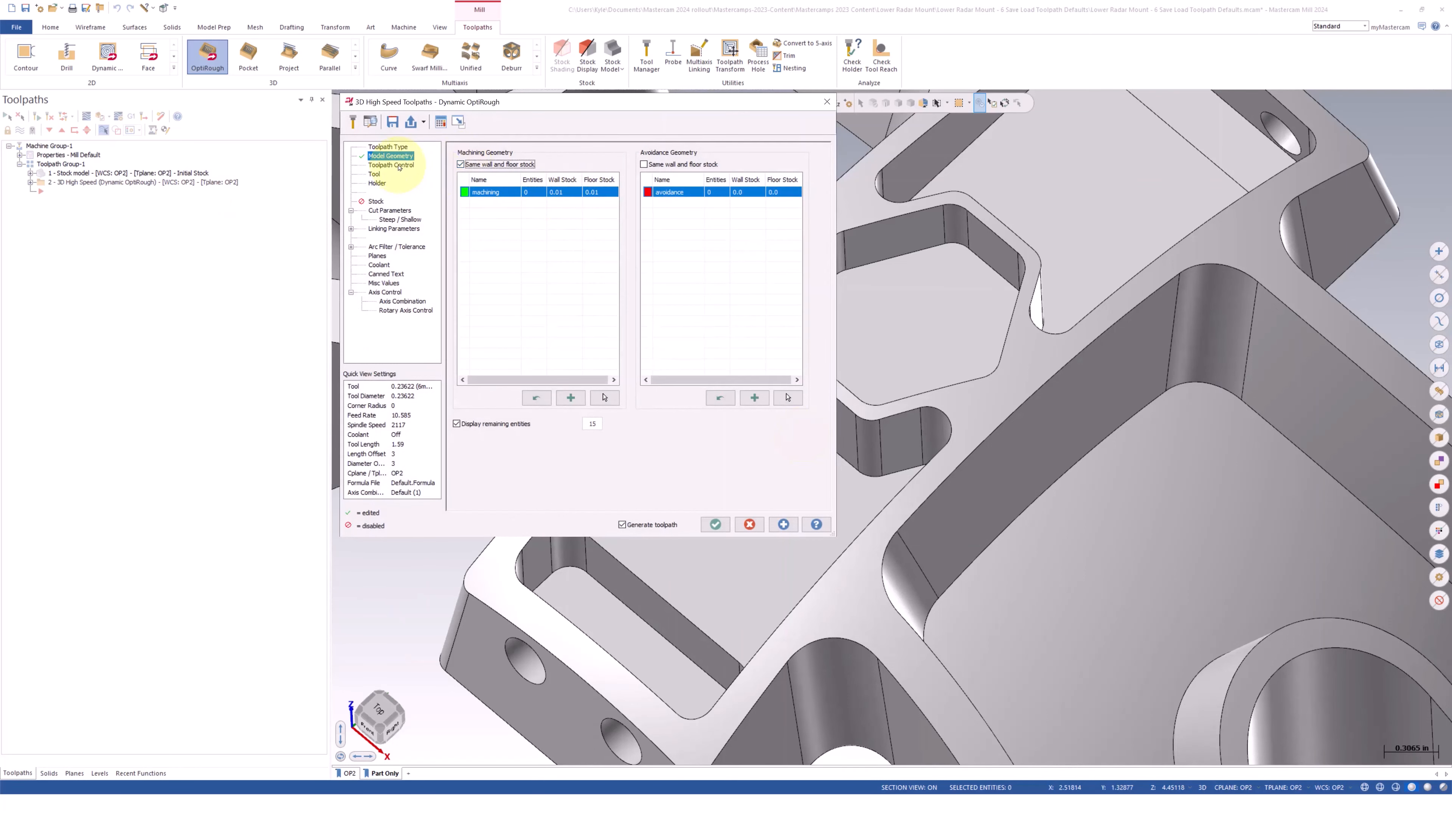
Try to generate the toolpath with the 0.23622 (6mm) flat endmill
{"action": "left_click", "coordinate": [375, 174]}
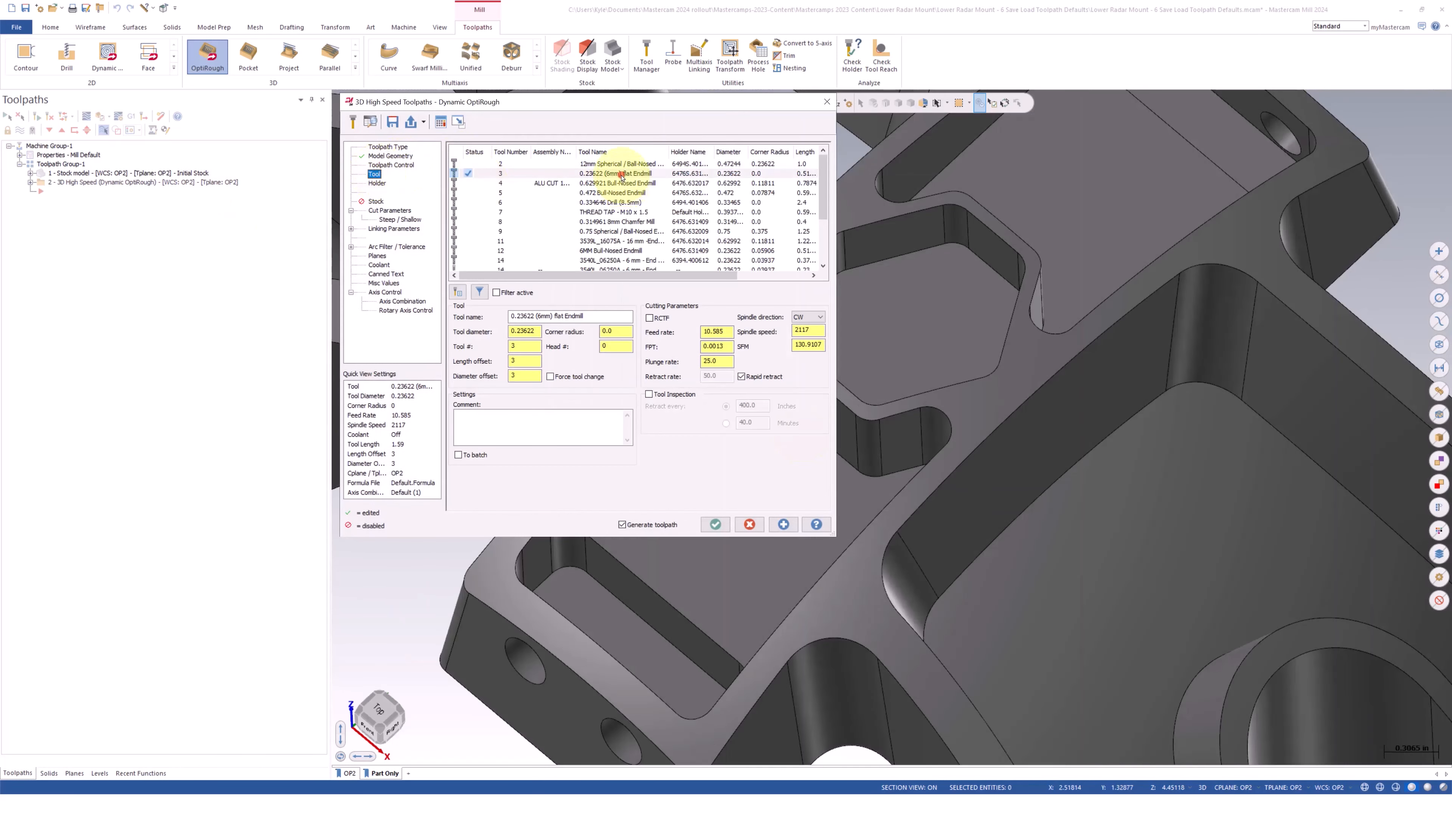
{"action": "left_click", "coordinate": [782, 524]}
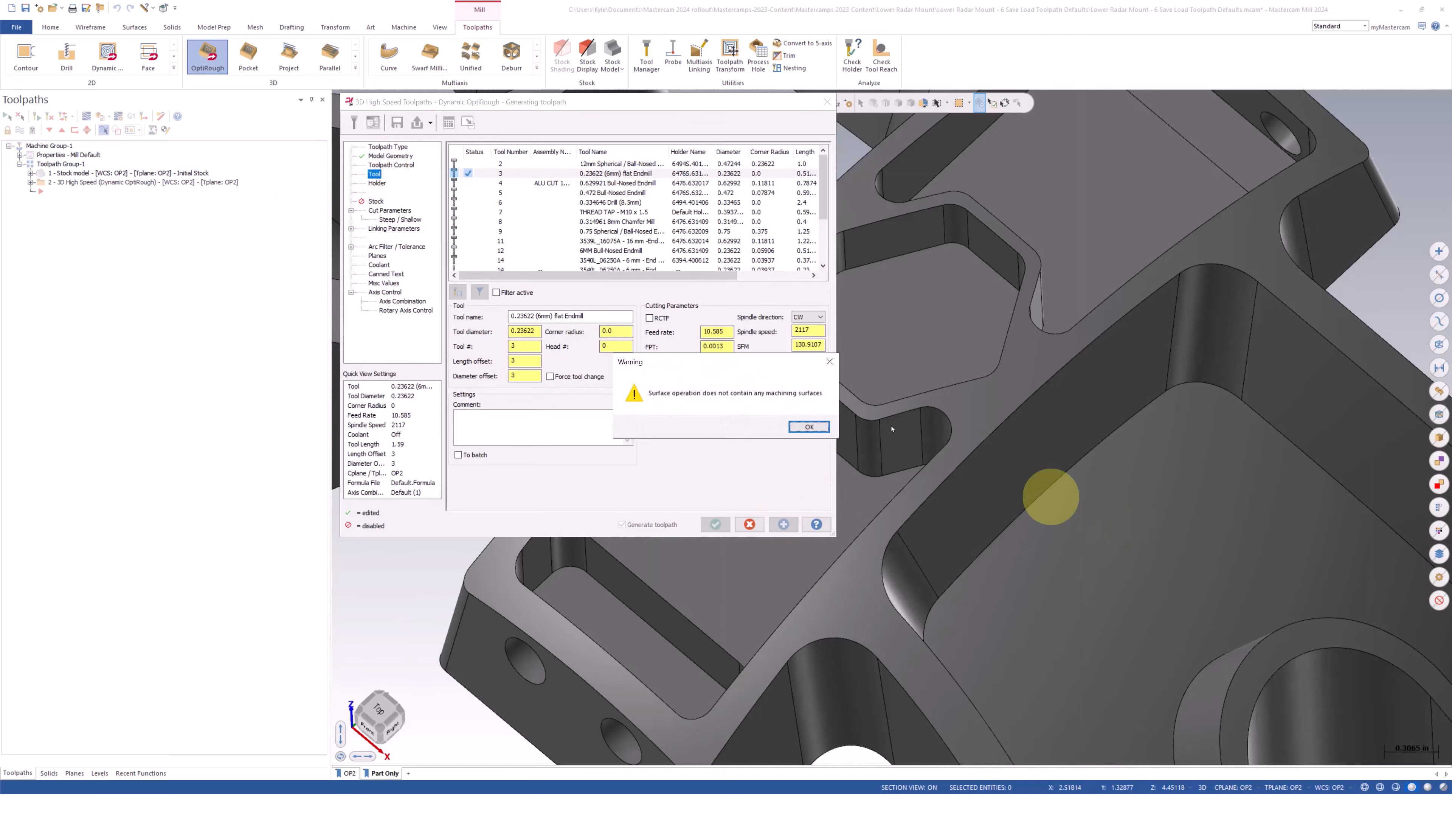
{"action": "left_click", "coordinate": [817, 423]}
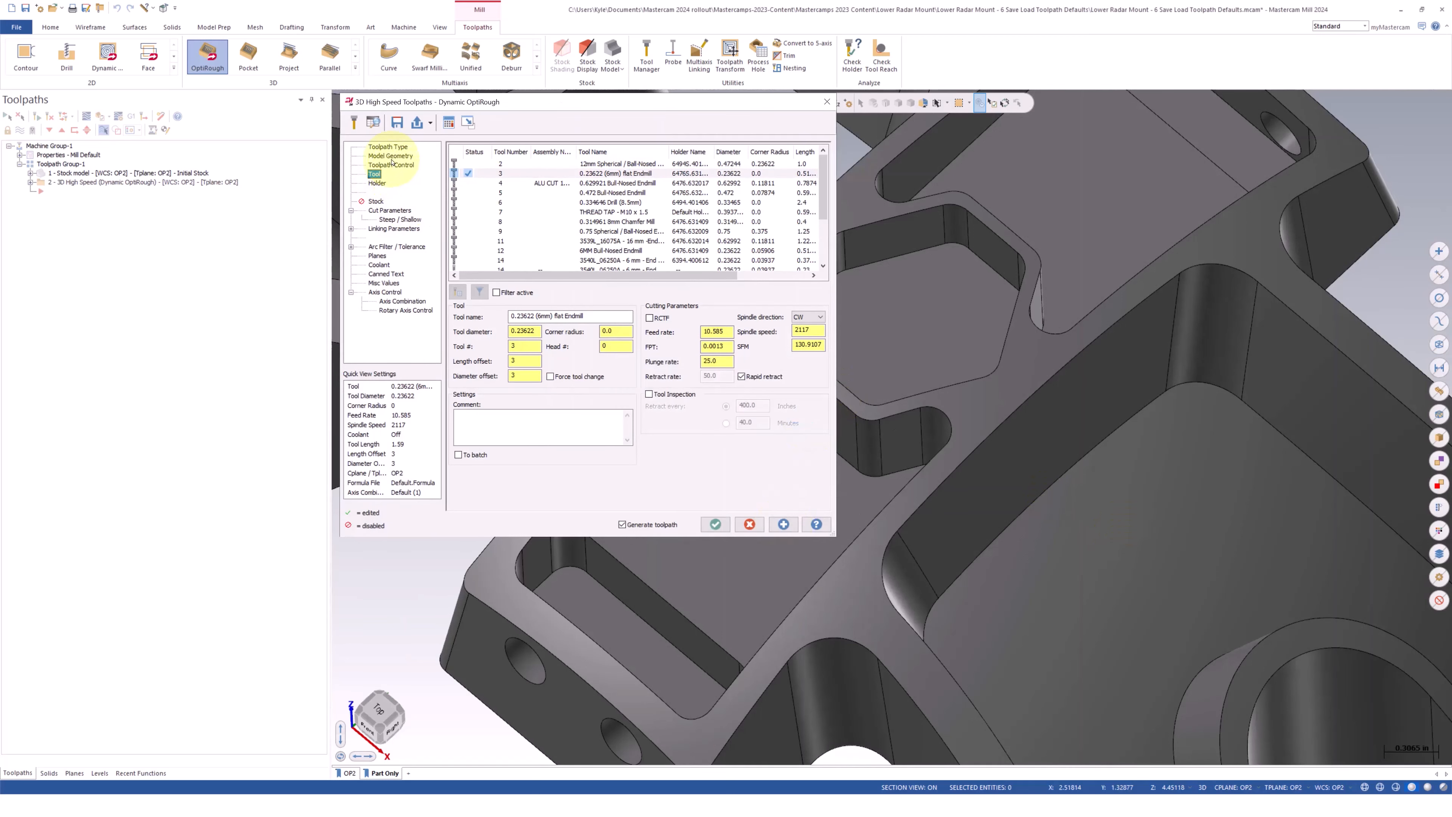
Select the hexagonal pocket's walls and floor as machining geometry and generate the toolpath
{"action": "left_click", "coordinate": [392, 156]}
{"action": "left_click", "coordinate": [606, 397]}
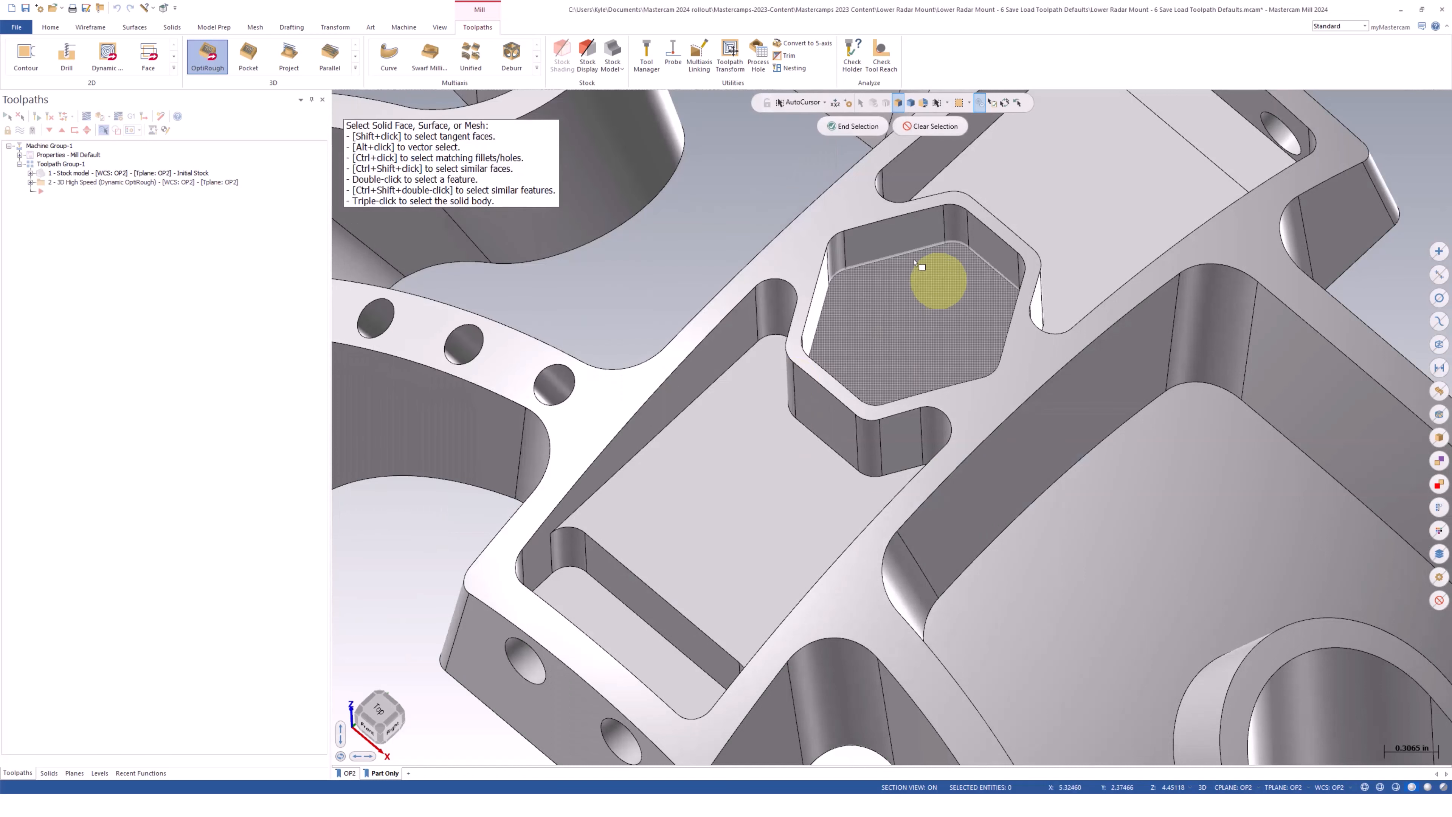
{"action": "double_click", "coordinate": [903, 244]}
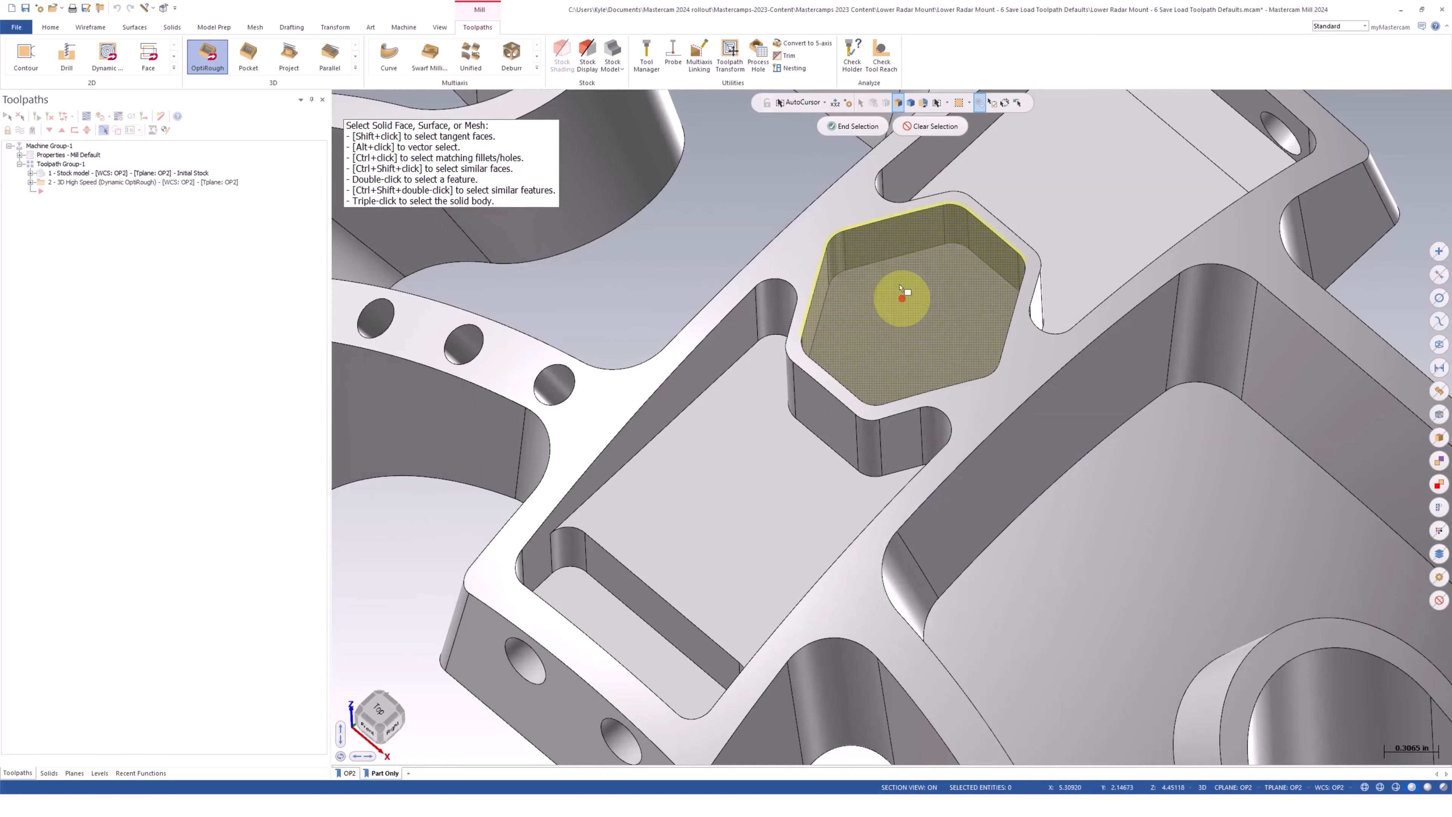
{"action": "left_click", "coordinate": [835, 126]}
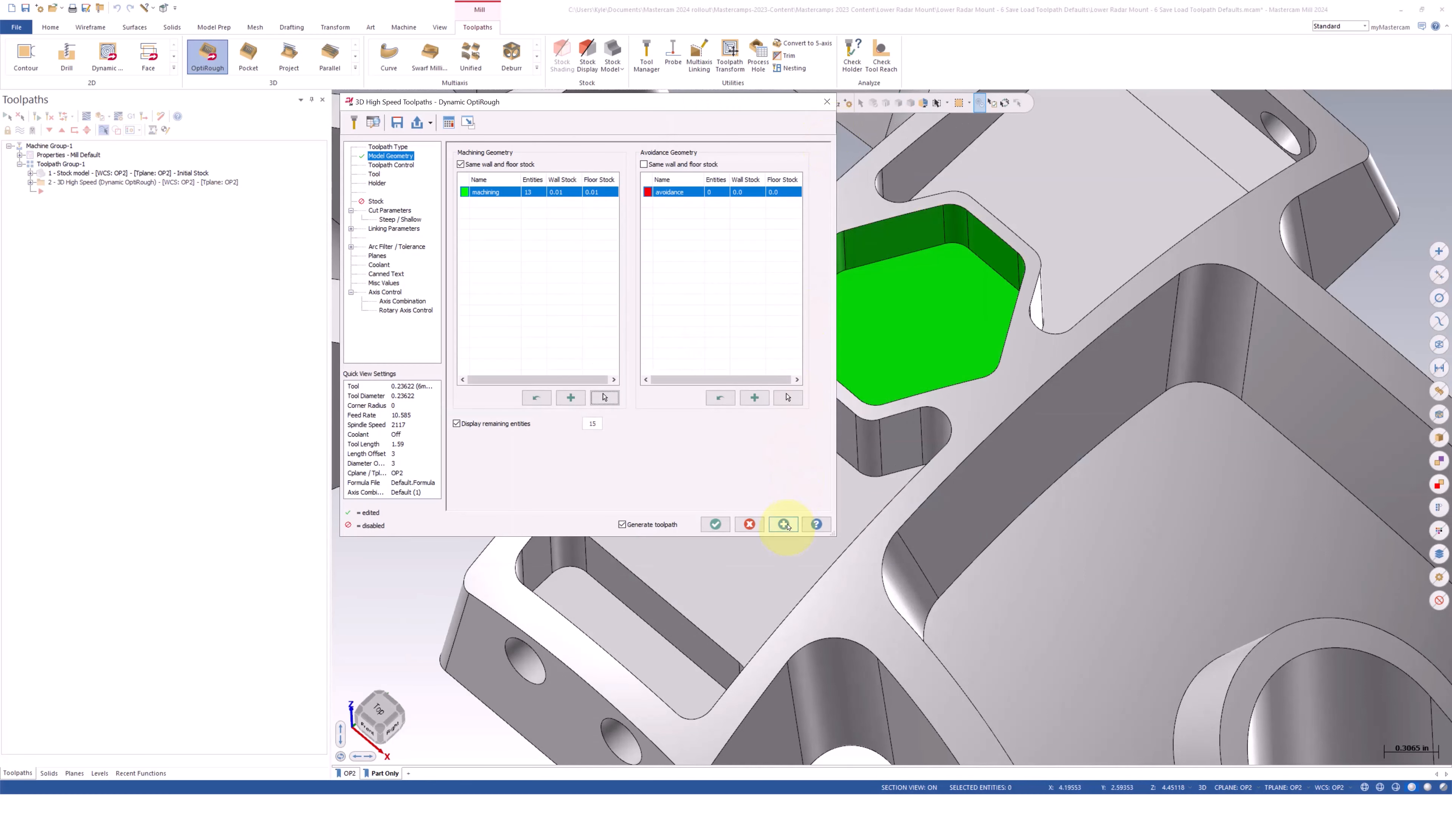
{"action": "left_click", "coordinate": [783, 524]}
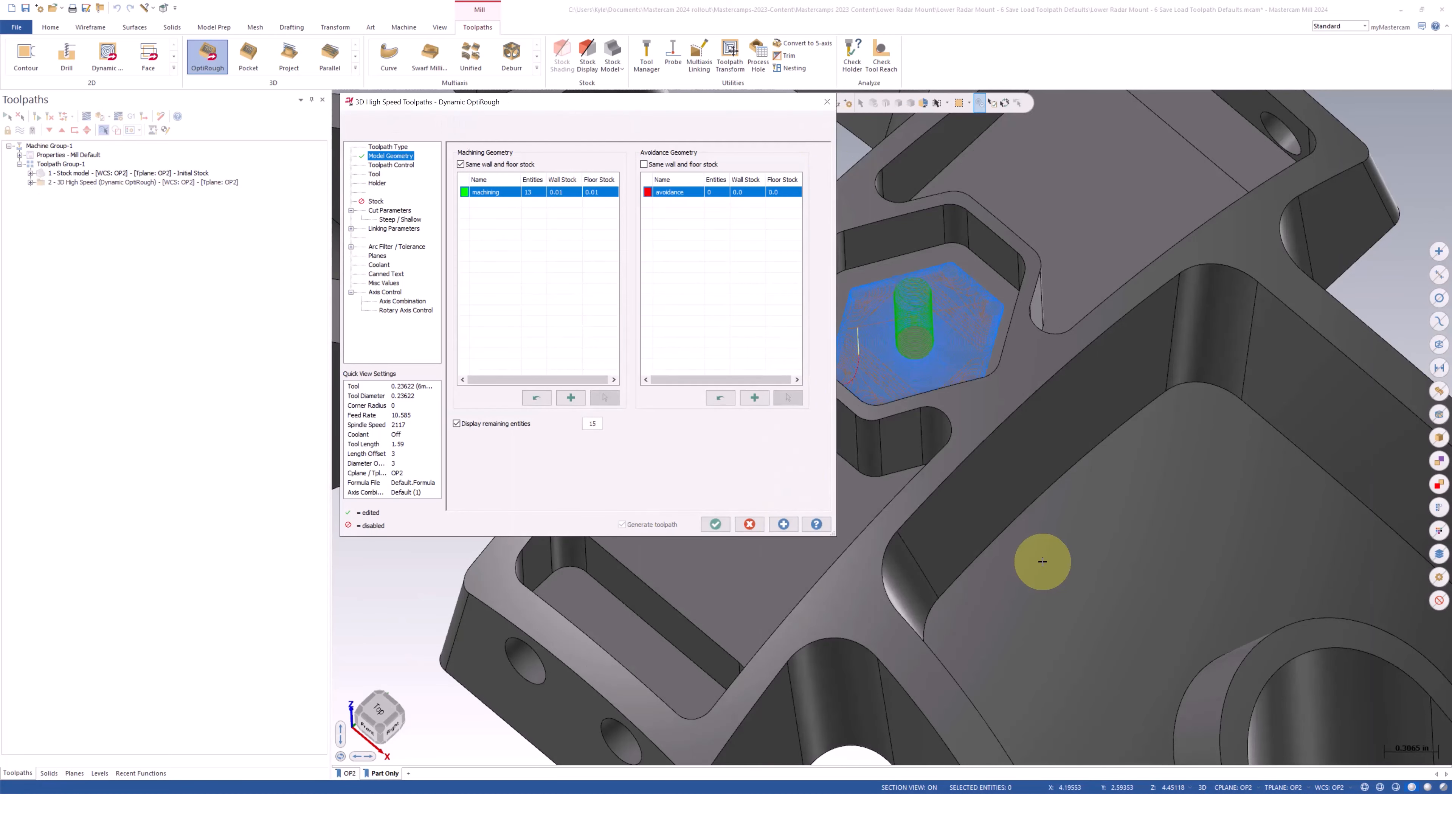
Examine the regenerated hexagonal pocket toolpath from several angles along with its containment boundary settings
{"action": "scroll", "coordinate": [1198, 565], "scroll_direction": "down", "scroll_amount": 2}
{"action": "middle_click_drag", "start_coordinate": [1201, 549], "coordinate": [1143, 457]}
{"action": "left_click", "coordinate": [404, 167]}
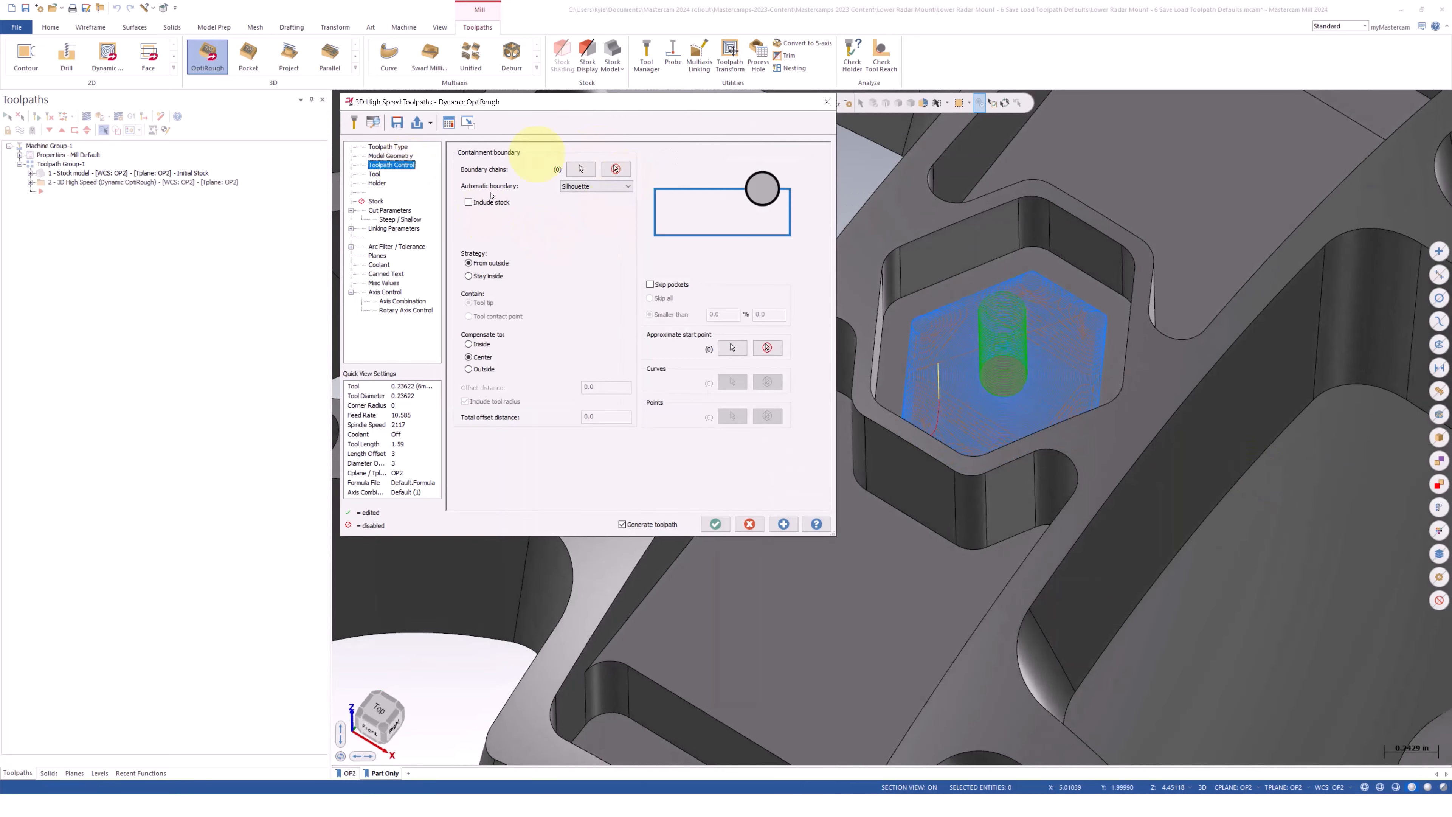
{"action": "middle_click_drag", "start_coordinate": [1240, 372], "coordinate": [926, 248]}
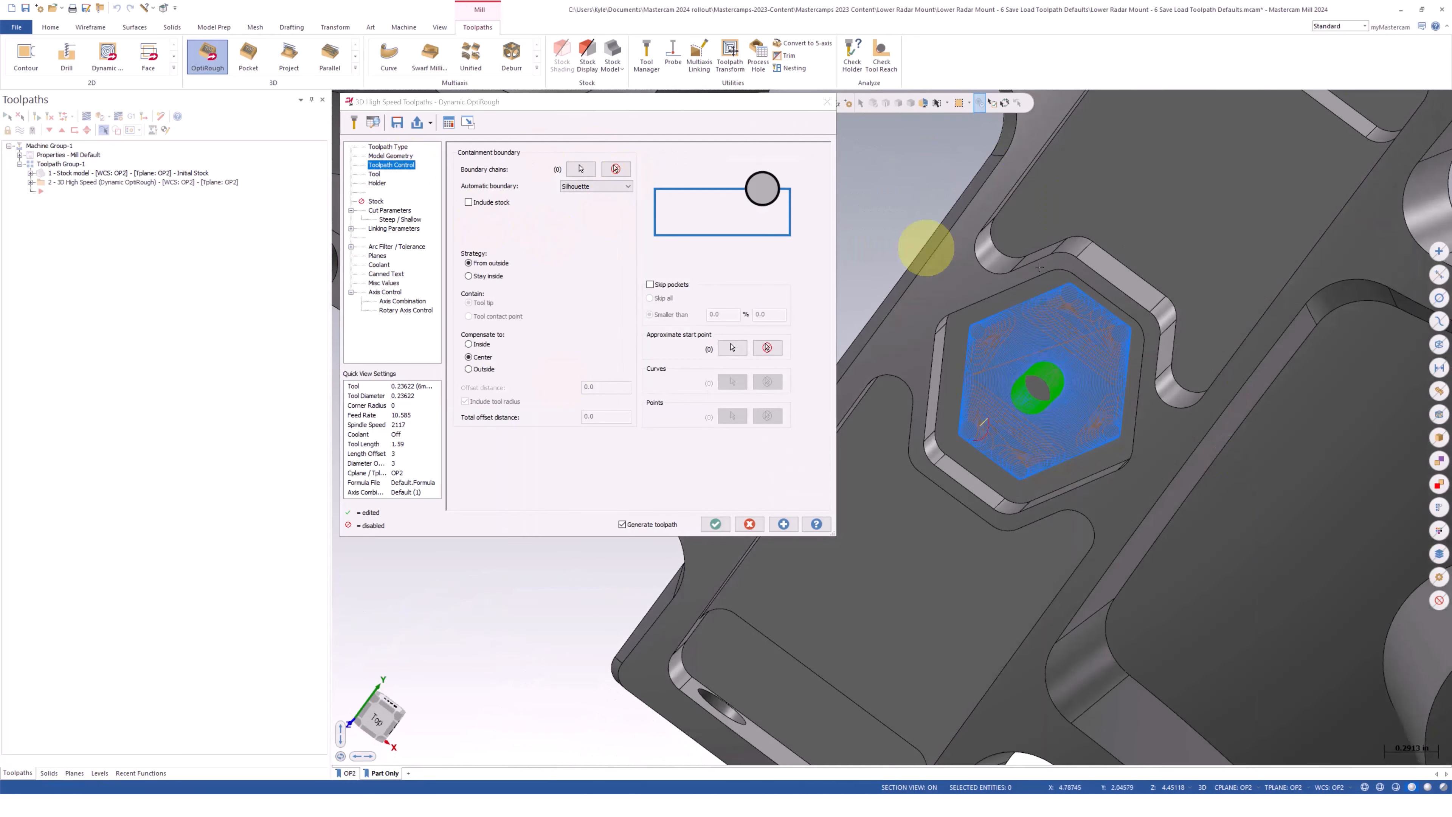
{"action": "middle_click_drag", "start_coordinate": [1192, 415], "coordinate": [1223, 387]}
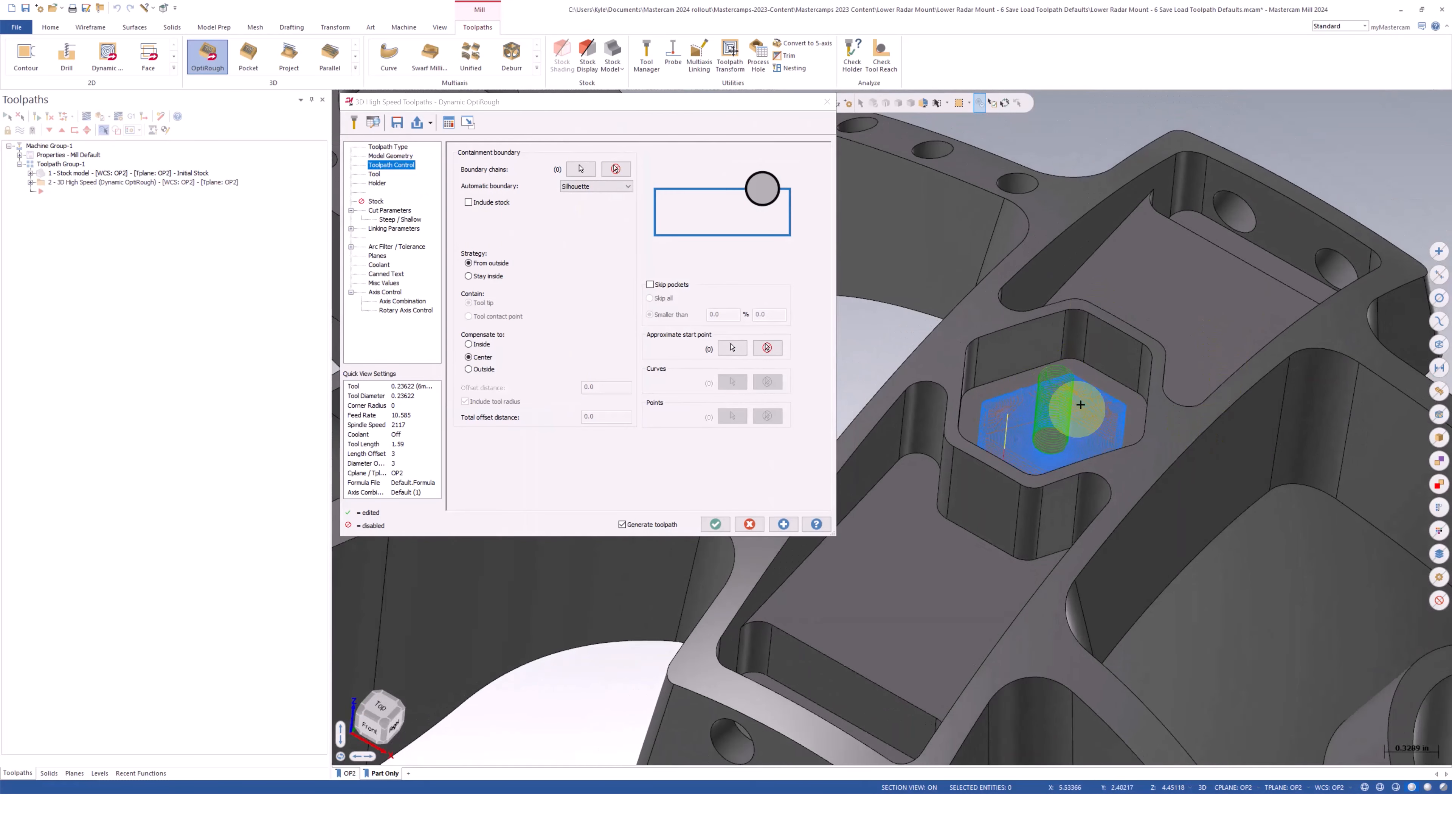
{"action": "middle_click_drag", "start_coordinate": [1205, 389], "coordinate": [1191, 380]}
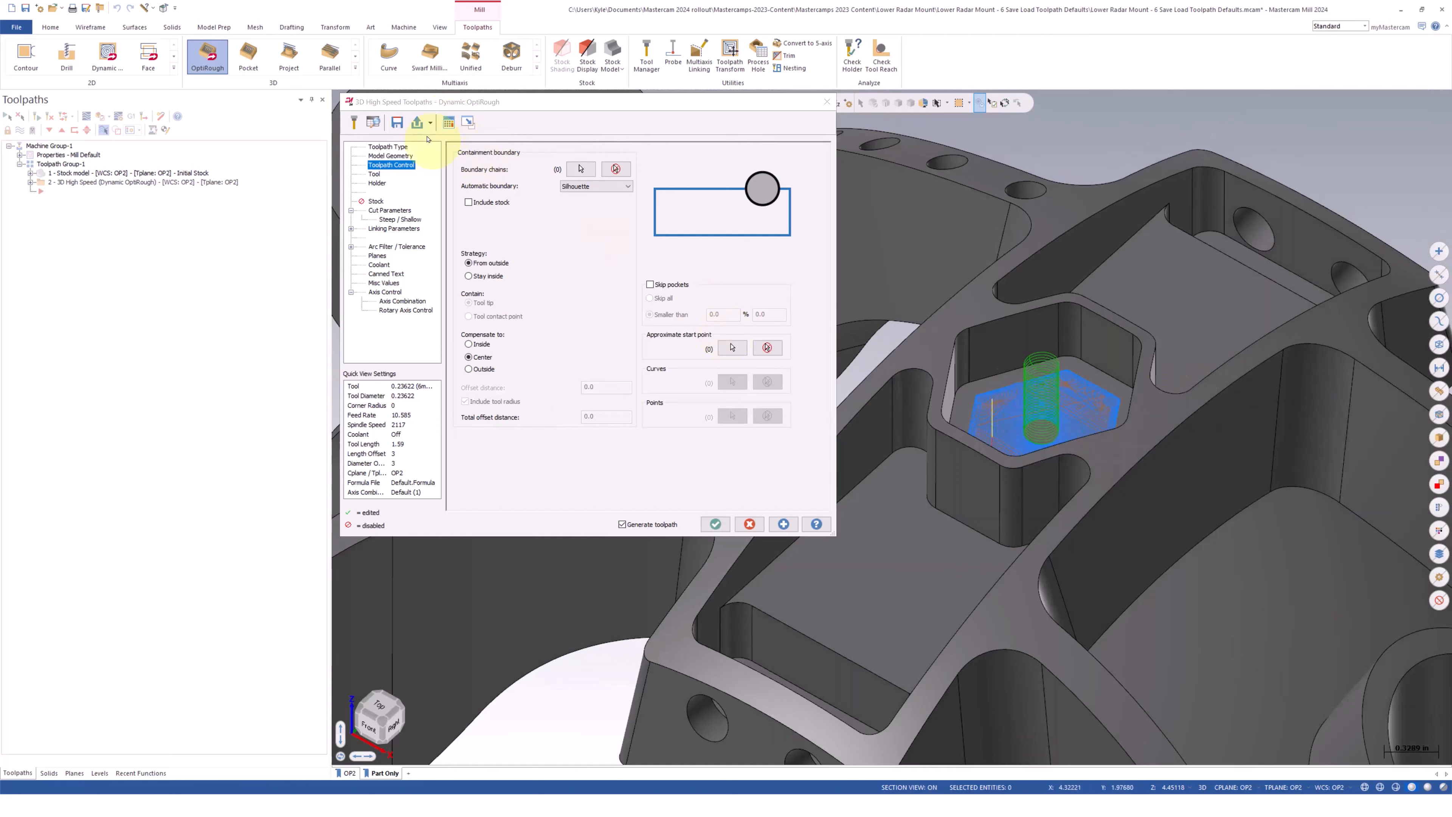
Load the saved "Small Stepdown Large Stepover" defaults into the Dynamic OptiRough toolpath and select the first machining group
{"action": "left_click", "coordinate": [431, 123]}
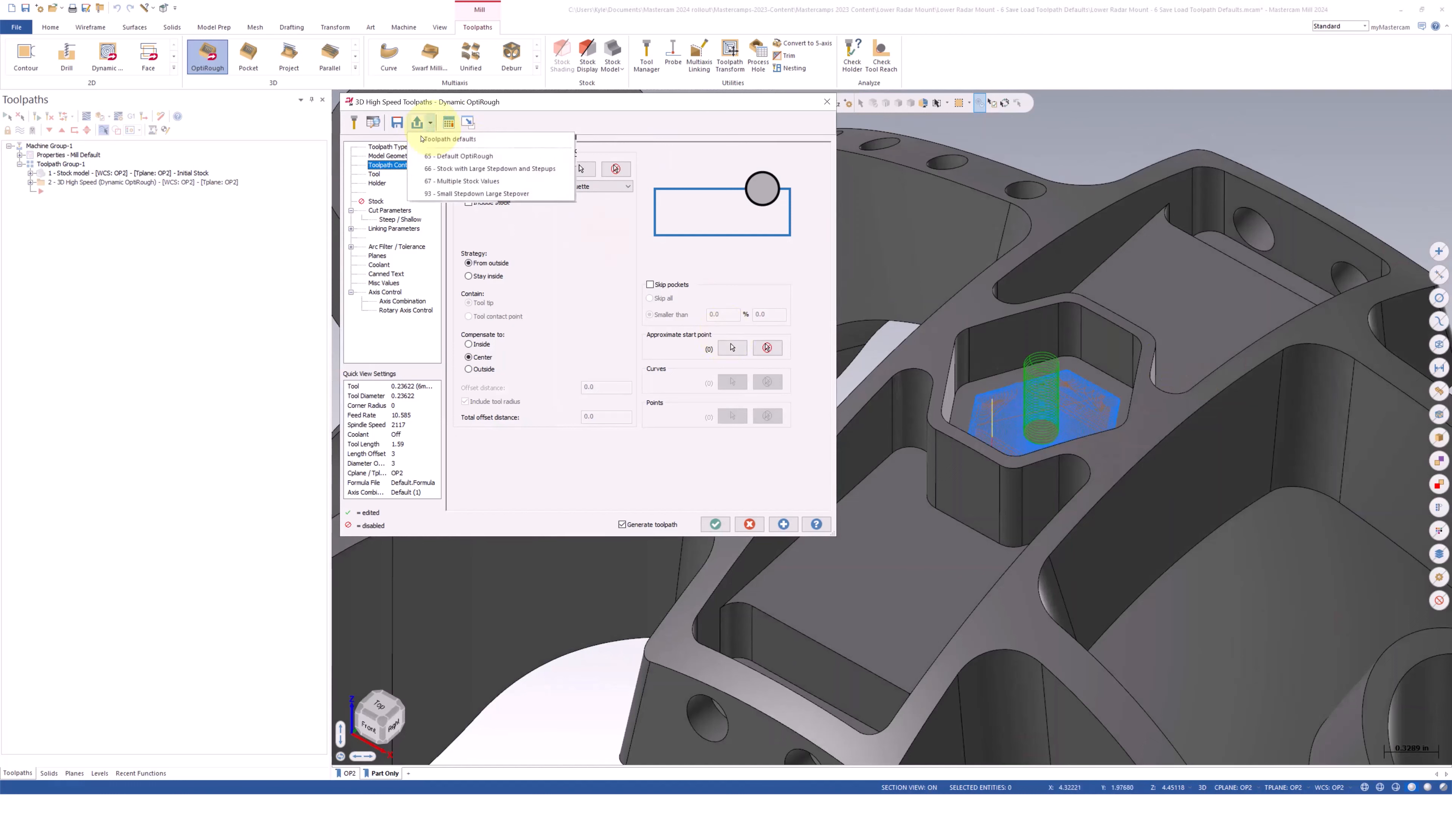
{"action": "left_click", "coordinate": [483, 194]}
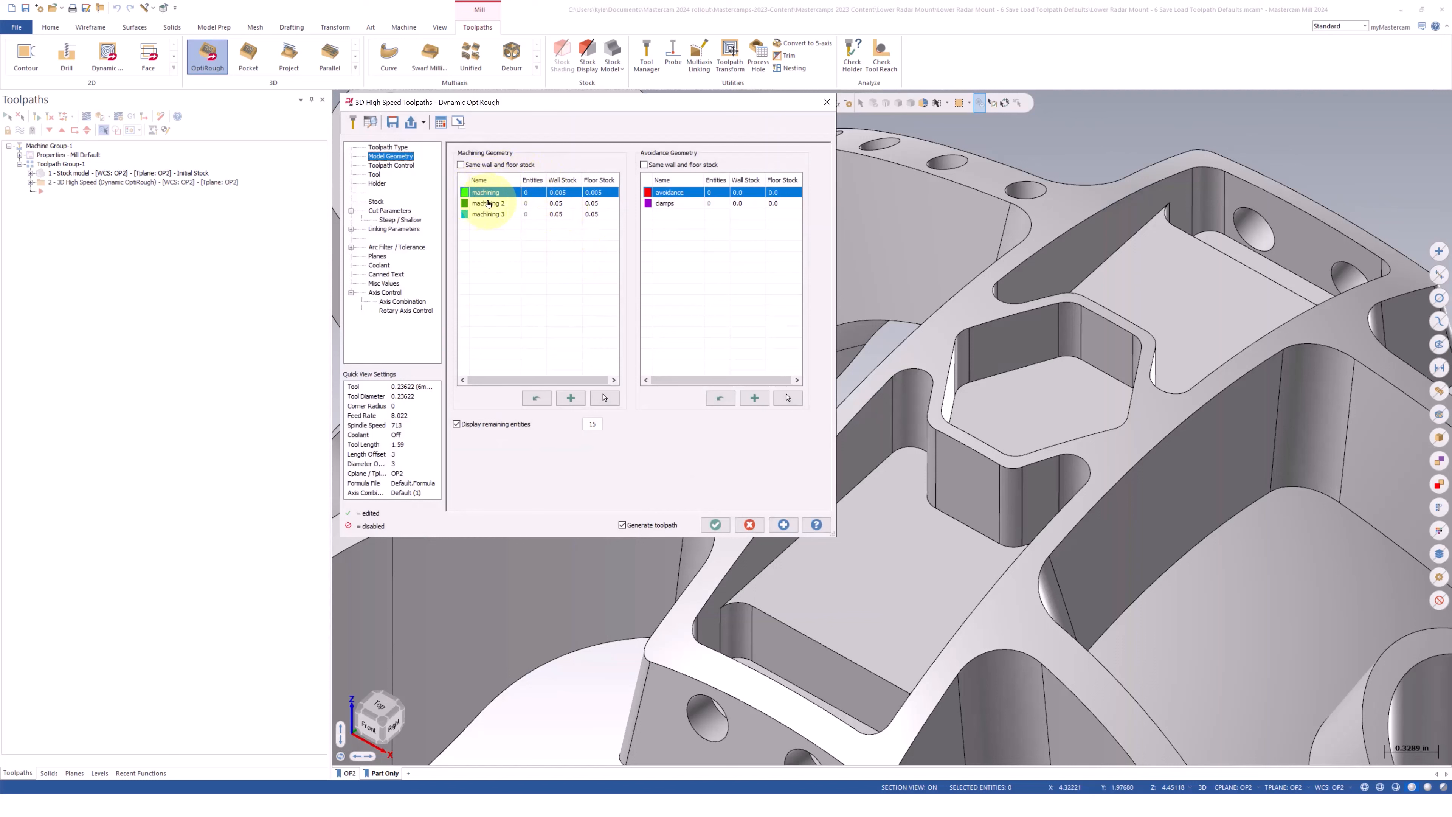
{"action": "left_click", "coordinate": [510, 205]}
{"action": "left_click", "coordinate": [508, 217]}
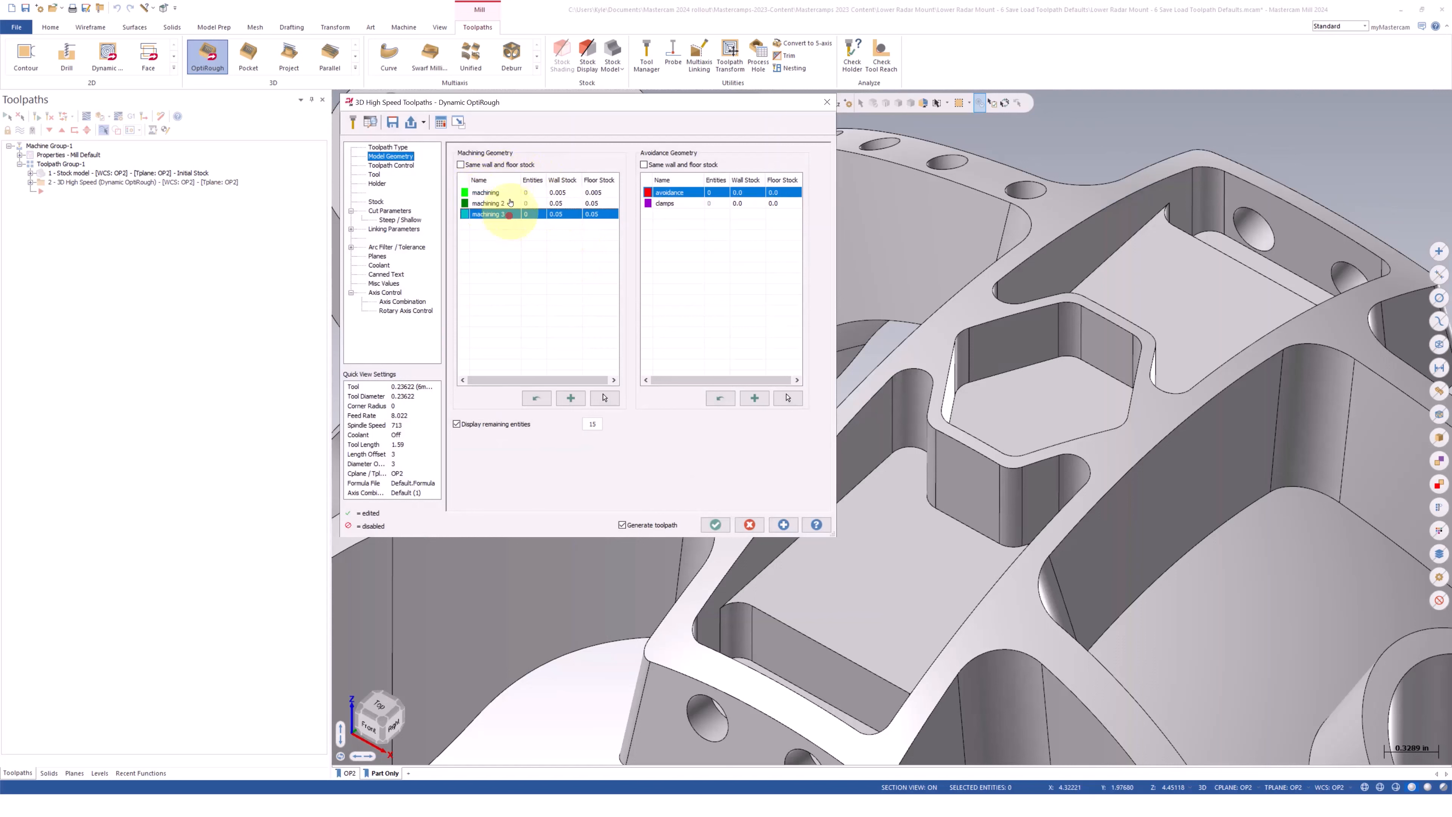
{"action": "left_click", "coordinate": [487, 193]}
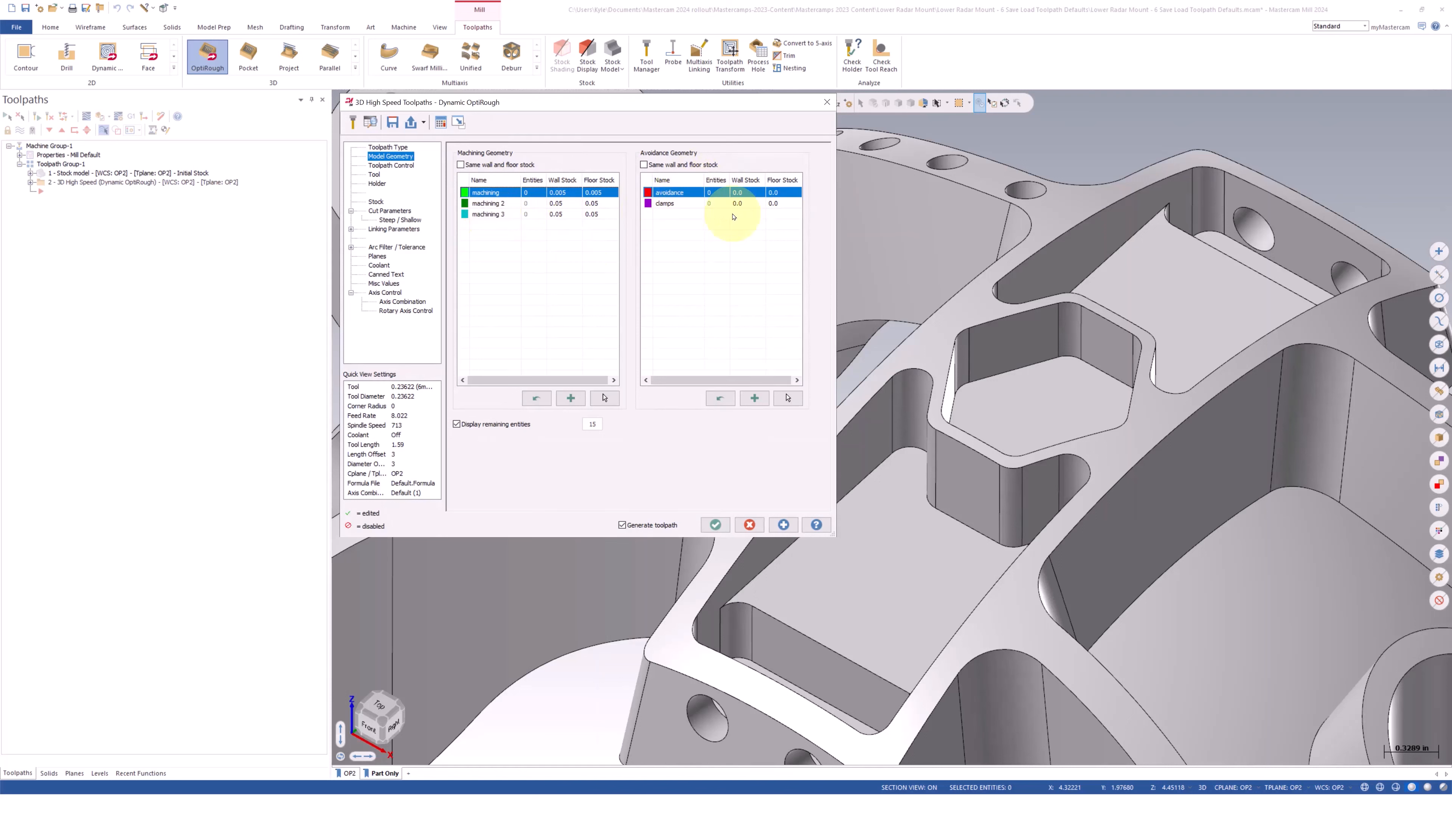
Set the wall stock and floor stock of the first machining group to 0.01
{"action": "double_click", "coordinate": [571, 194]}
{"action": "type", "text": ".01"}
{"action": "left_click", "coordinate": [598, 195]}
{"action": "double_click", "coordinate": [606, 195]}
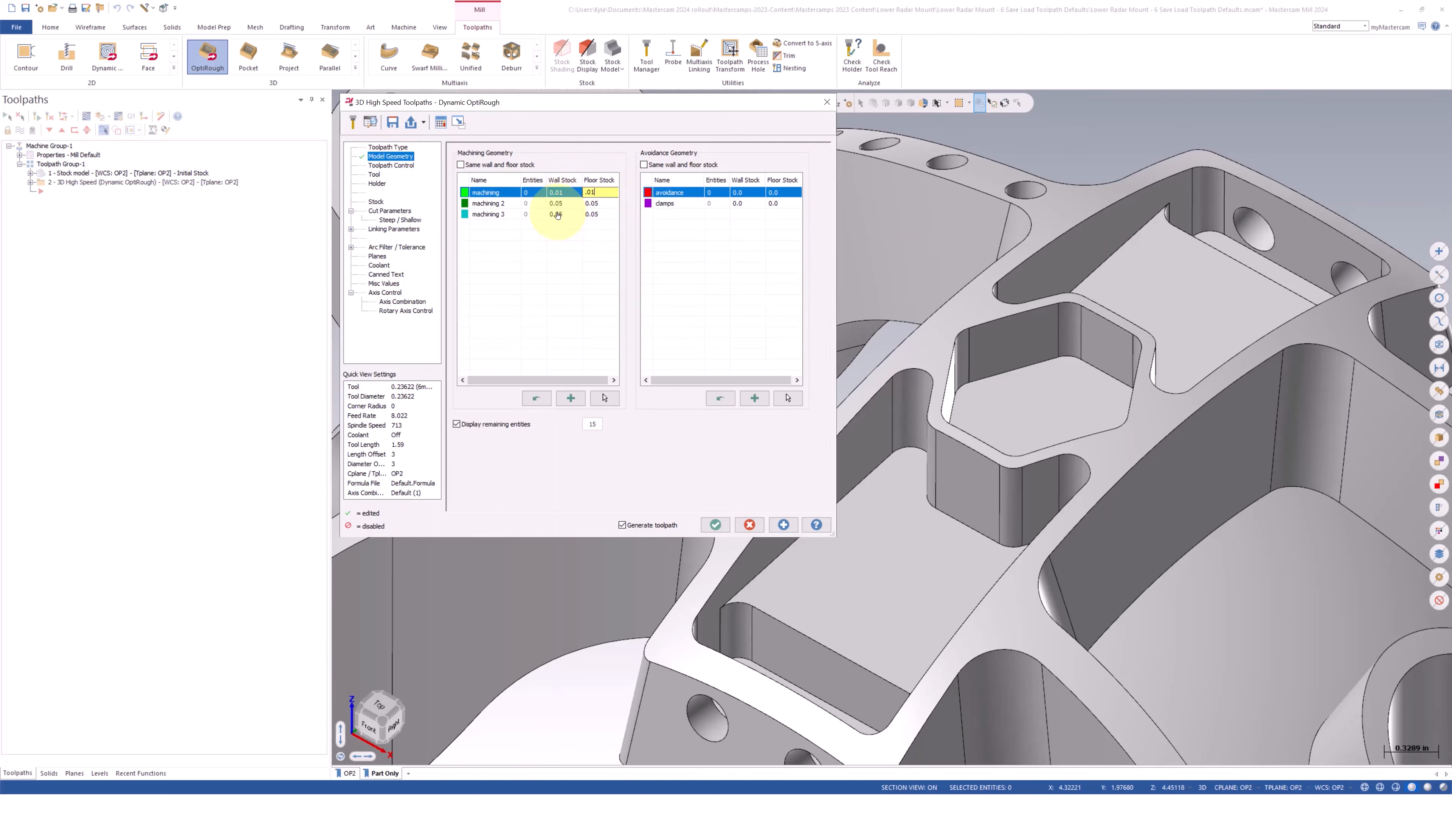
Choose the 0.23622 (6mm) flat endmill, tool number 3, for the toolpath
{"action": "left_click", "coordinate": [392, 166]}
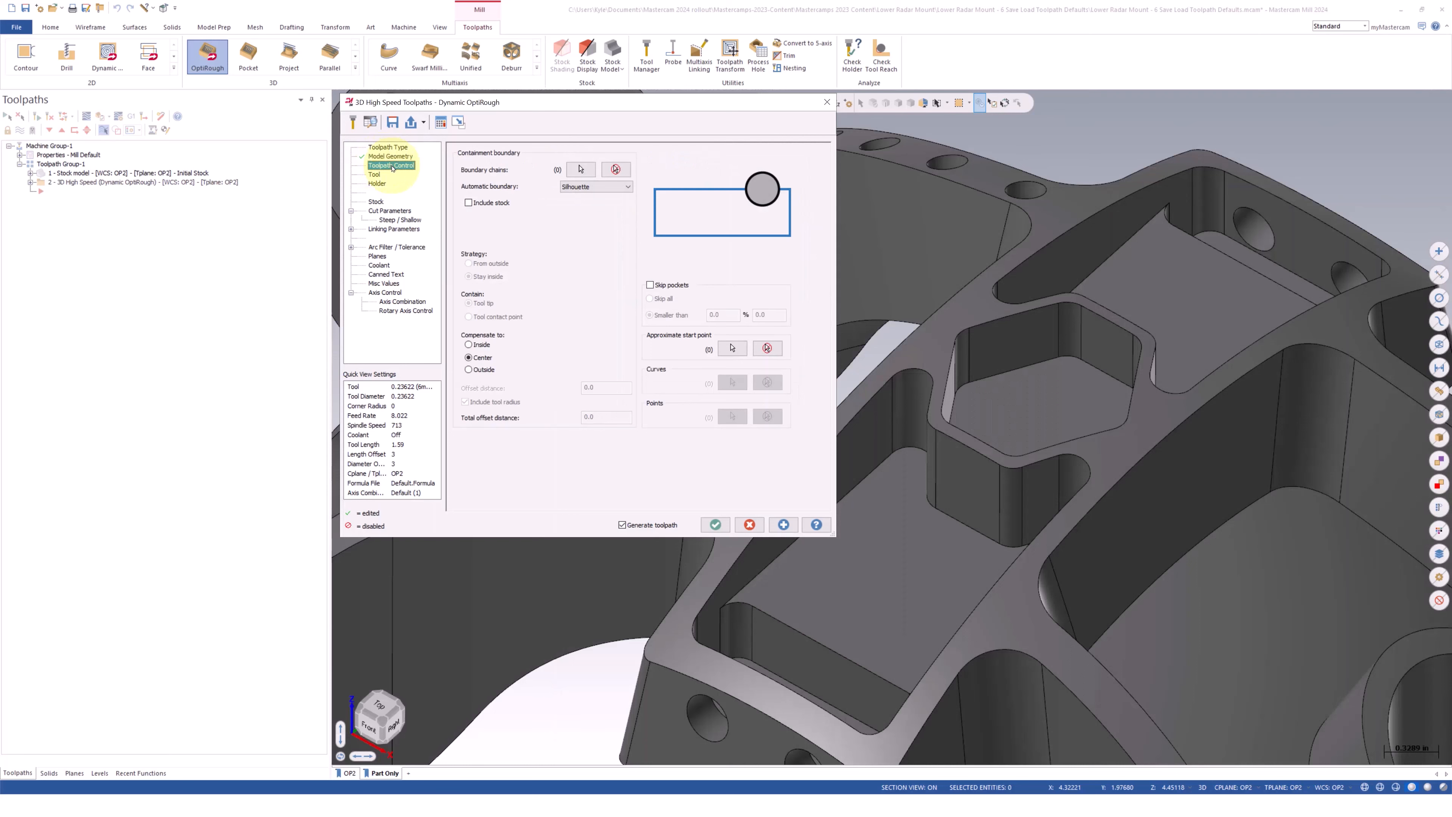
{"action": "left_click", "coordinate": [375, 174]}
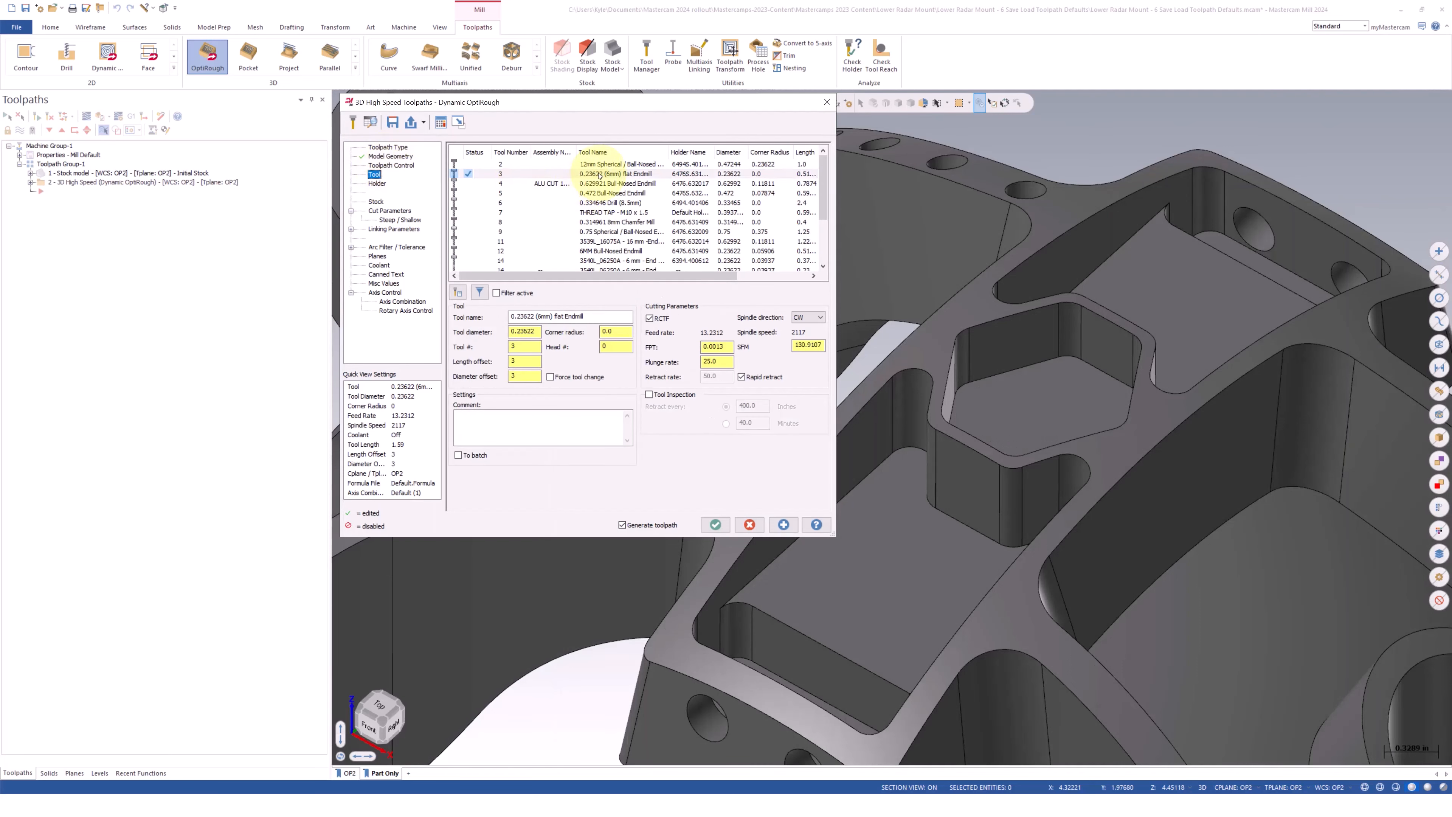
{"action": "left_click", "coordinate": [599, 175]}
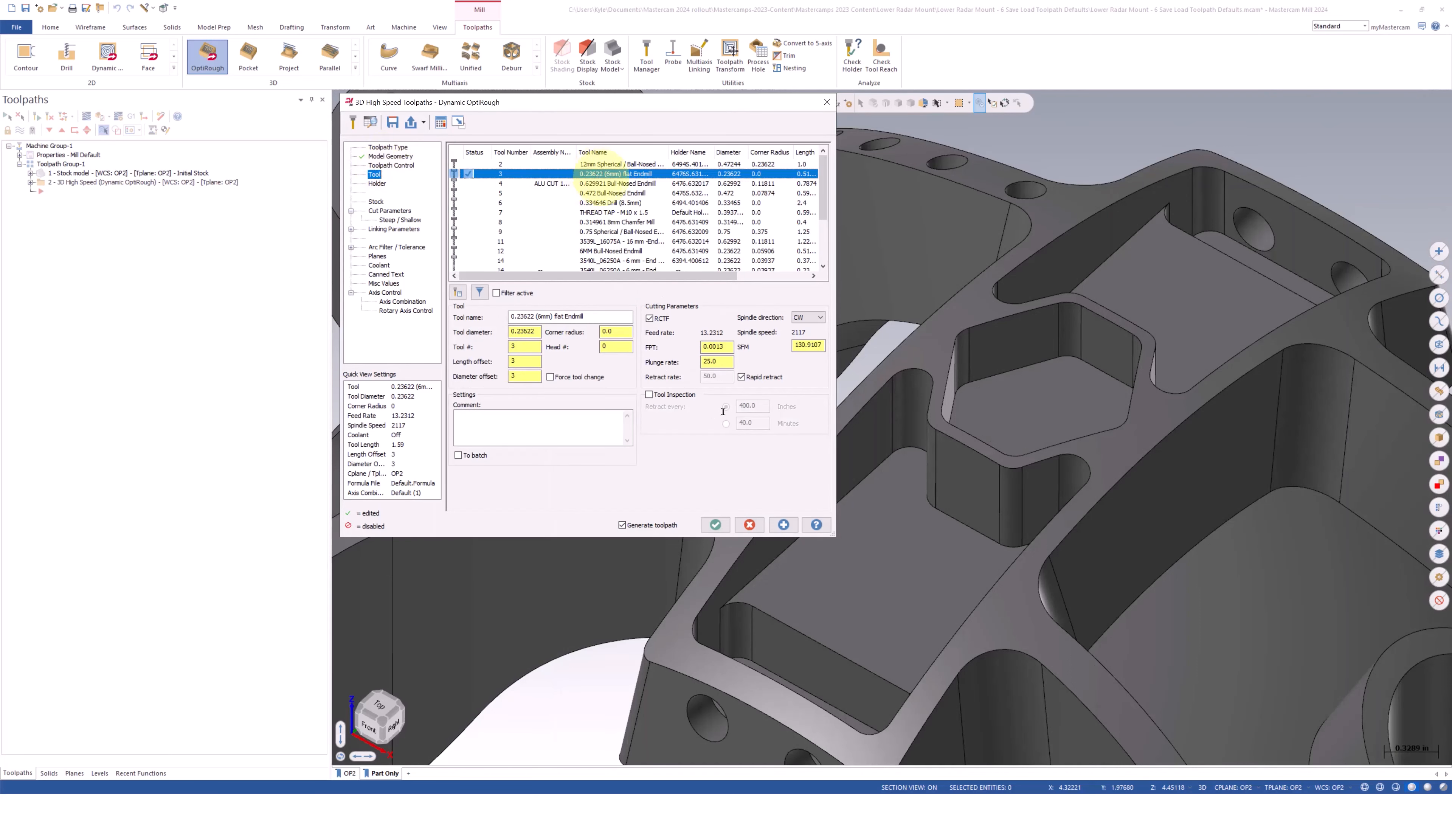
Select the hexagonal pocket's walls and floor as machining geometry, generate the toolpath and accept the operation
{"action": "left_click", "coordinate": [390, 157]}
{"action": "left_click", "coordinate": [599, 390]}
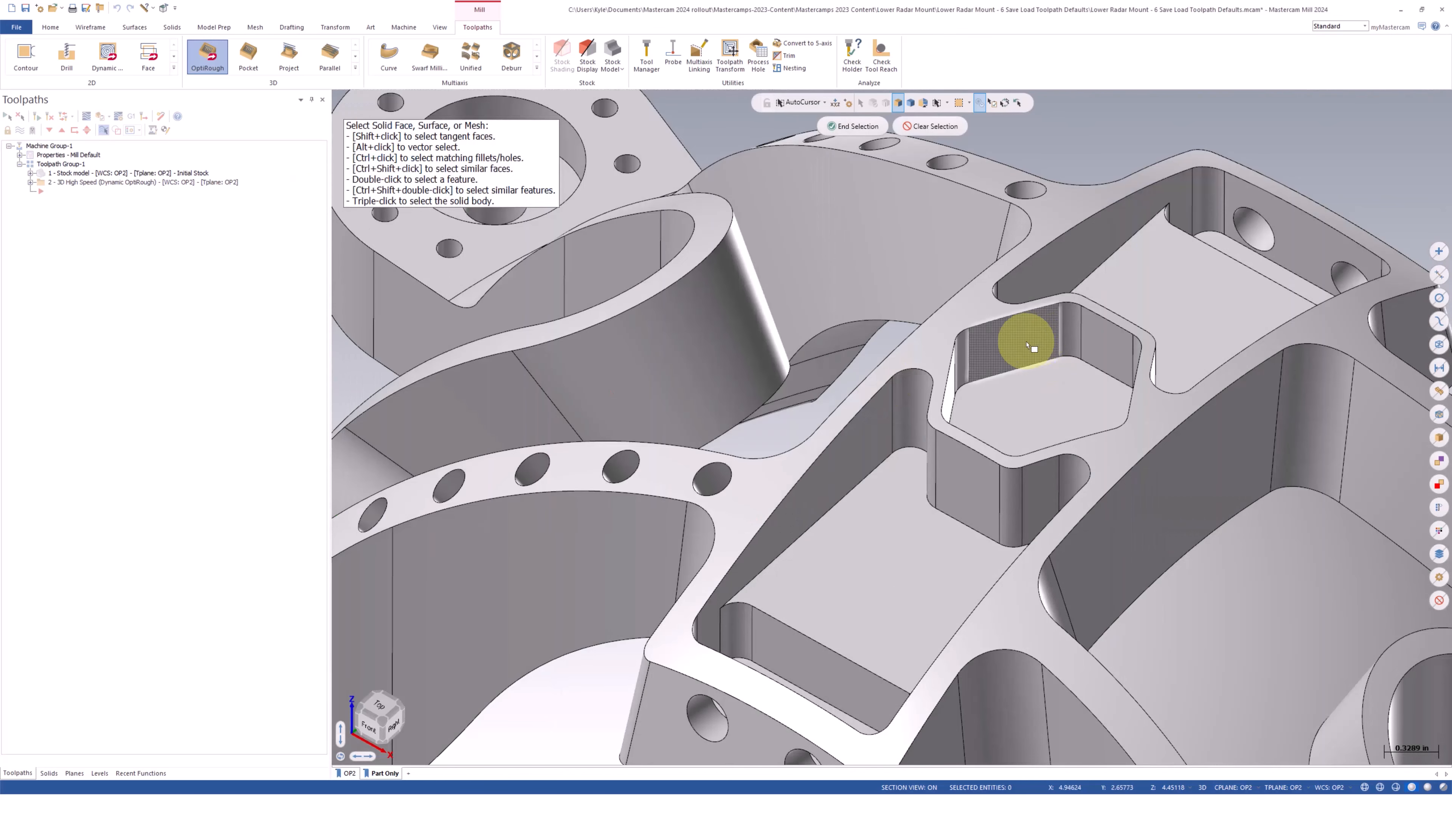
{"action": "double_click", "coordinate": [1028, 343]}
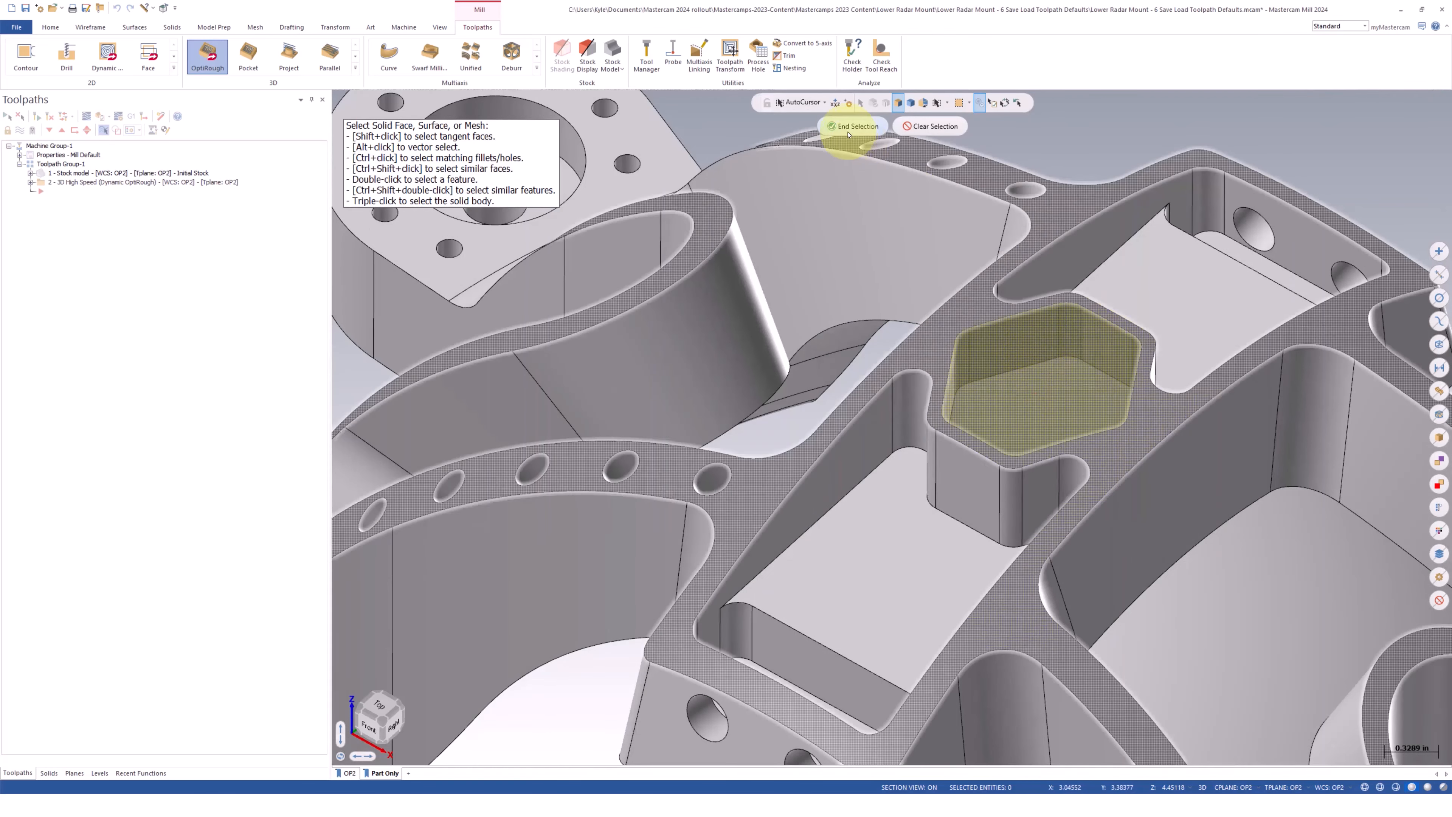
{"action": "left_click", "coordinate": [850, 126]}
{"action": "left_click", "coordinate": [783, 524]}
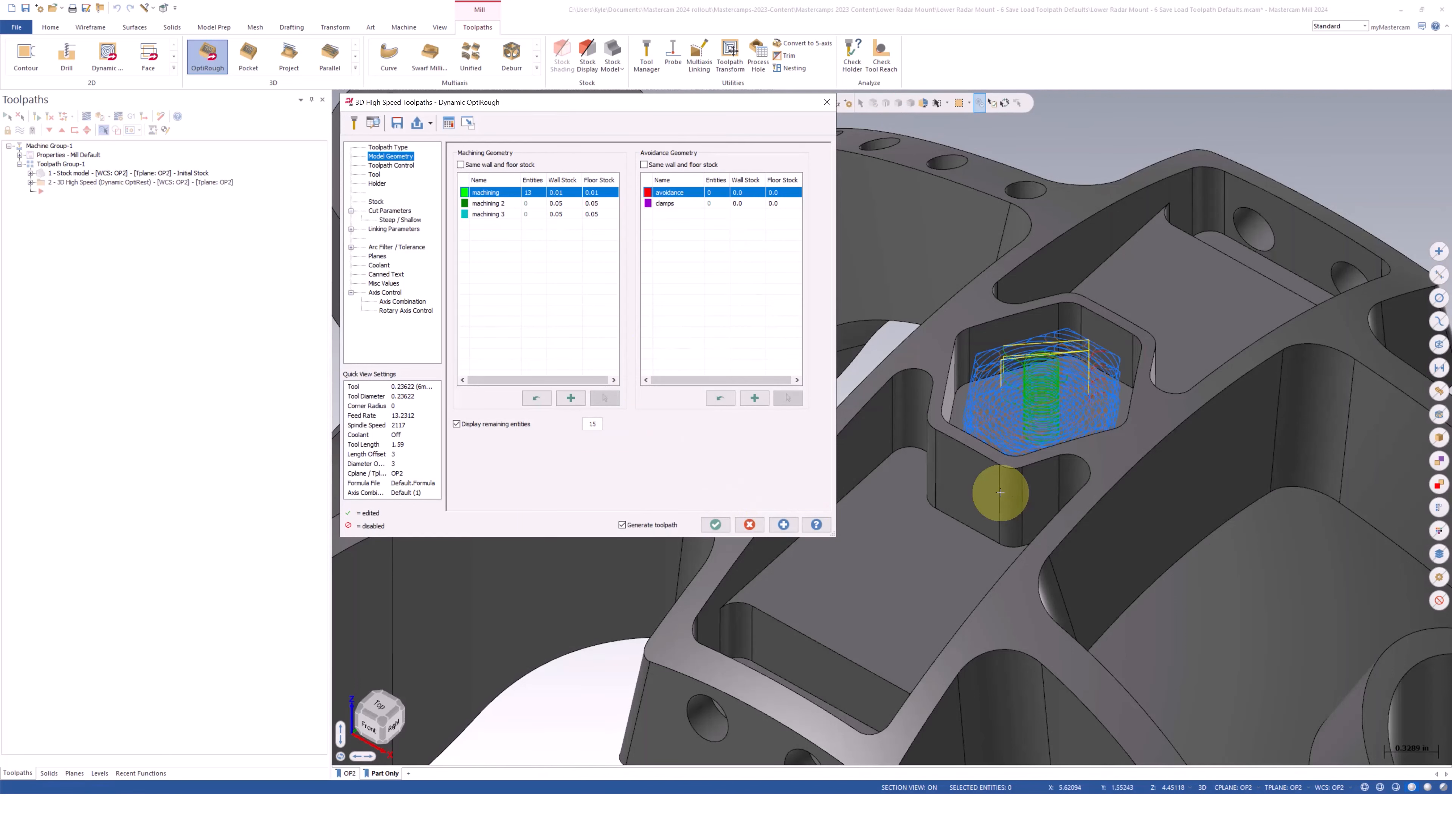
{"action": "scroll", "coordinate": [1157, 371], "scroll_direction": "up", "scroll_amount": 1}
{"action": "mouse_move", "coordinate": [1157, 372]}
{"action": "middle_mouse_down"}
{"action": "mouse_move", "coordinate": [1118, 503]}
{"action": "mouse_move", "coordinate": [1156, 355]}
{"action": "mouse_move", "coordinate": [1070, 334]}
{"action": "mouse_move", "coordinate": [1254, 415]}
{"action": "mouse_move", "coordinate": [1298, 467]}
{"action": "mouse_move", "coordinate": [1254, 411]}
{"action": "mouse_move", "coordinate": [1196, 386]}
{"action": "mouse_move", "coordinate": [1147, 333]}
{"action": "mouse_move", "coordinate": [1200, 396]}
{"action": "mouse_move", "coordinate": [1196, 422]}
{"action": "mouse_move", "coordinate": [1190, 400]}
{"action": "middle_mouse_up"}
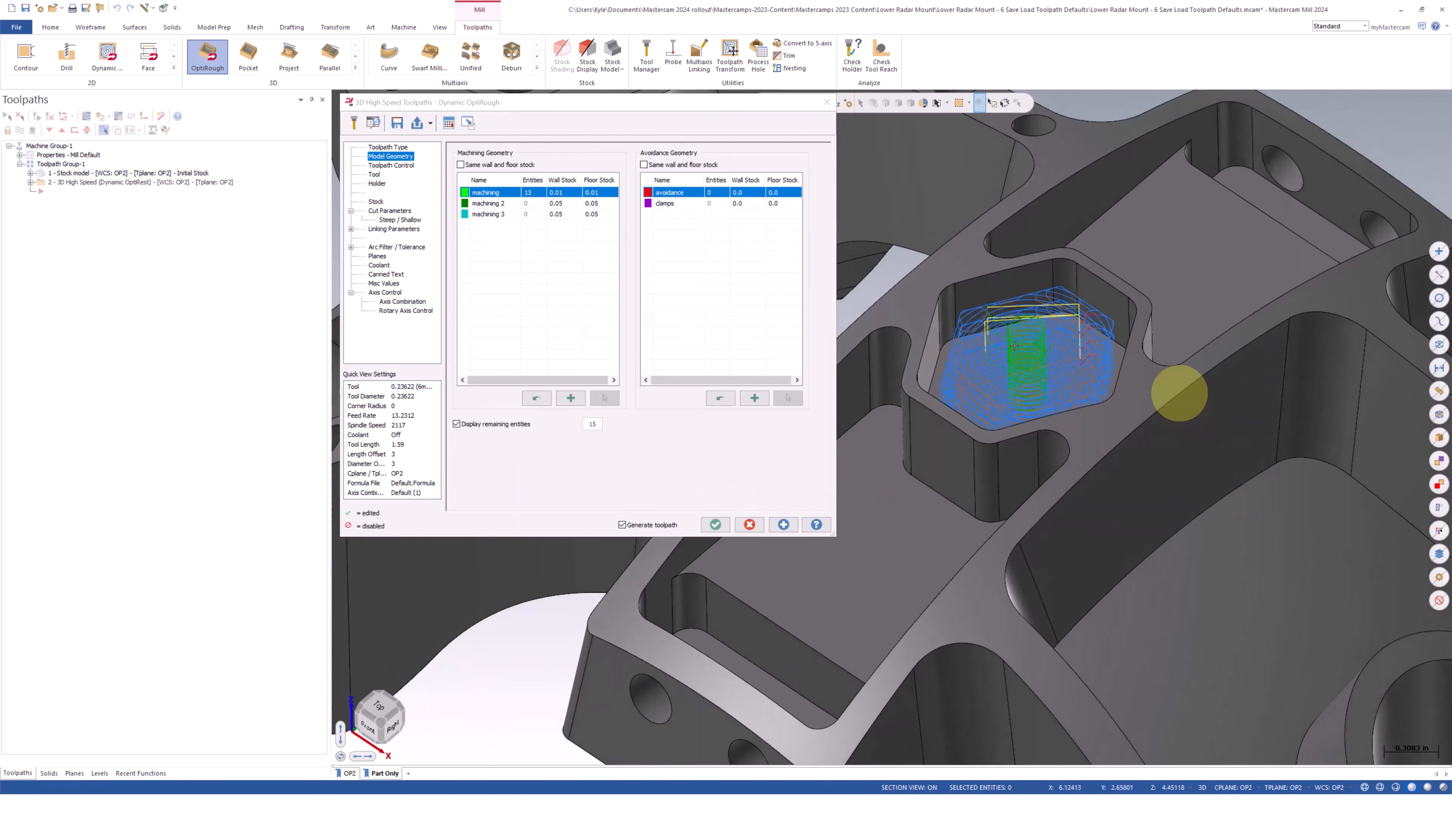
{"action": "left_click", "coordinate": [509, 106]}
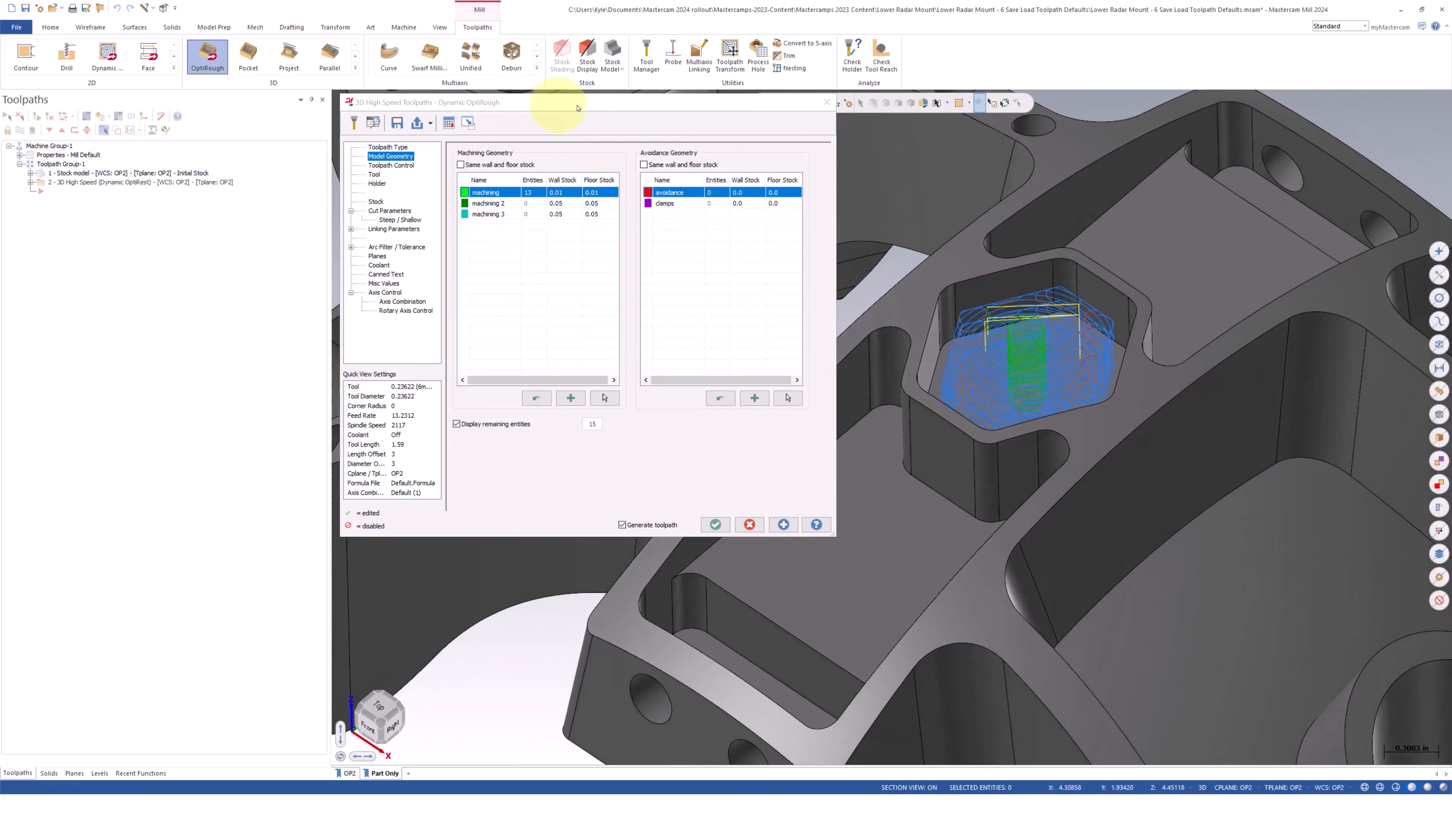
{"action": "left_click", "coordinate": [703, 531]}
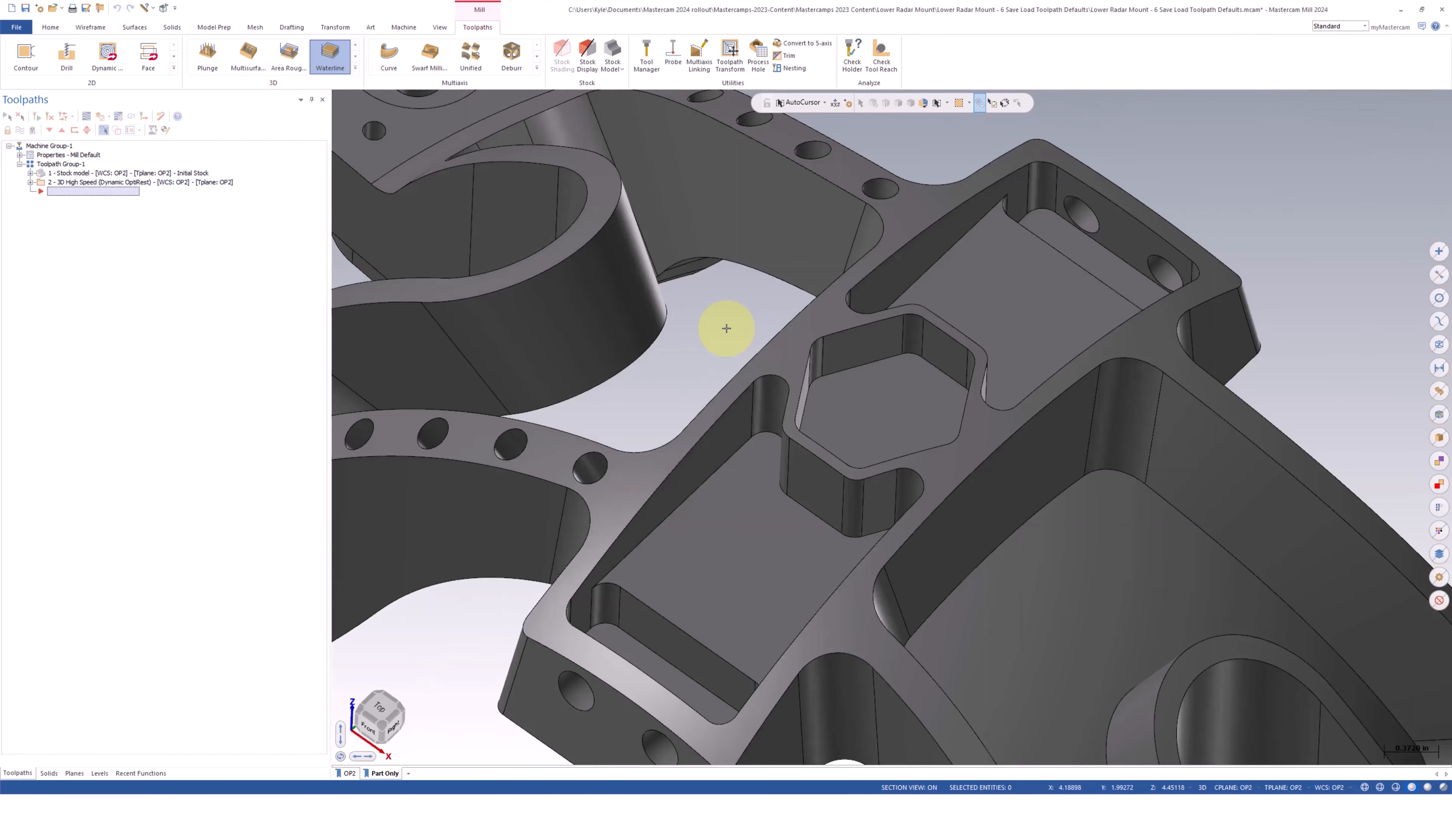
Start a 3D High Speed Waterline toolpath on the radar mount and load the standard toolpath defaults
{"action": "left_click", "coordinate": [380, 724]}
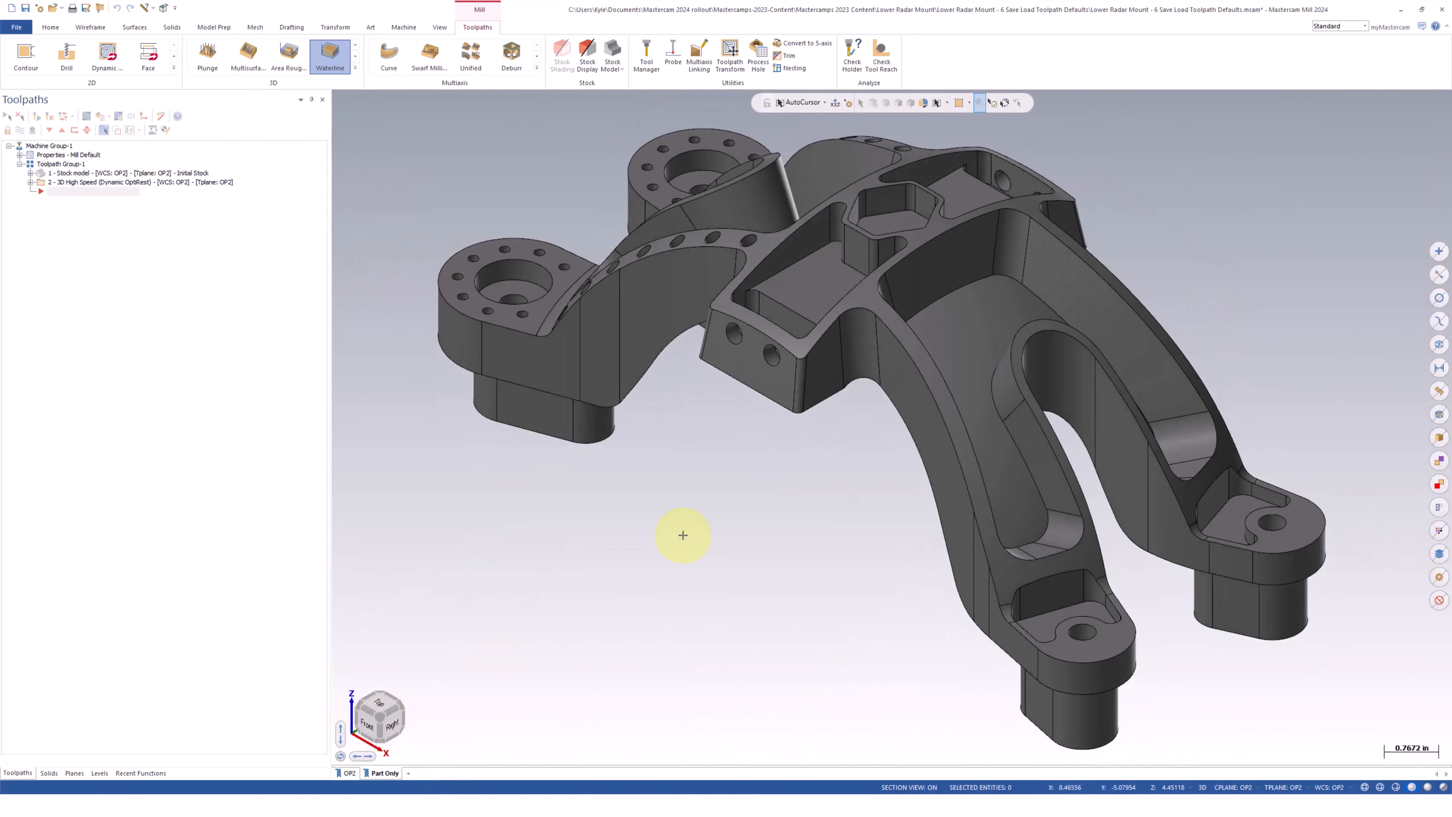
{"action": "left_click", "coordinate": [327, 63]}
{"action": "left_click_drag", "start_coordinate": [584, 104], "coordinate": [388, 91]}
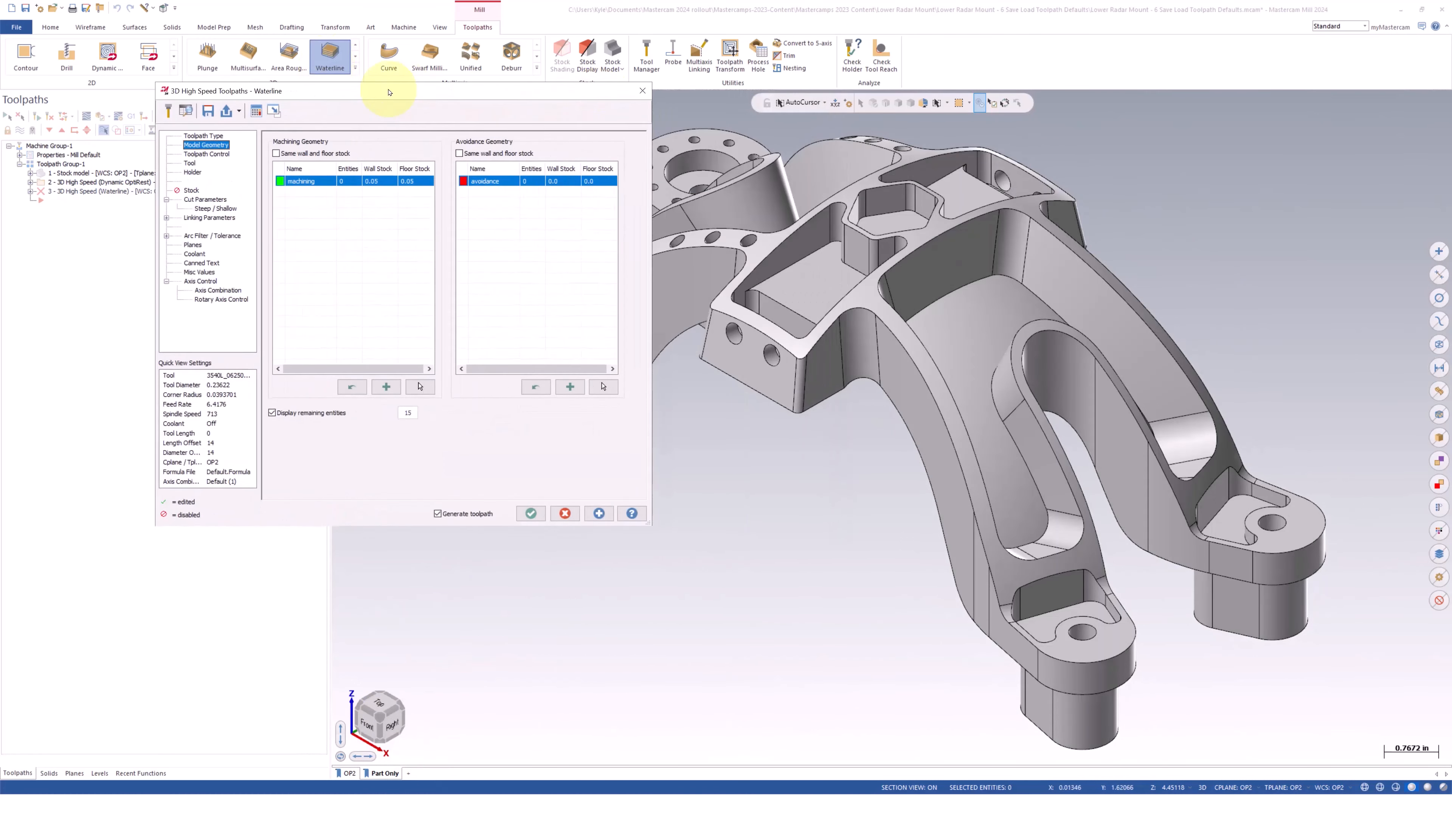
{"action": "left_click", "coordinate": [238, 111]}
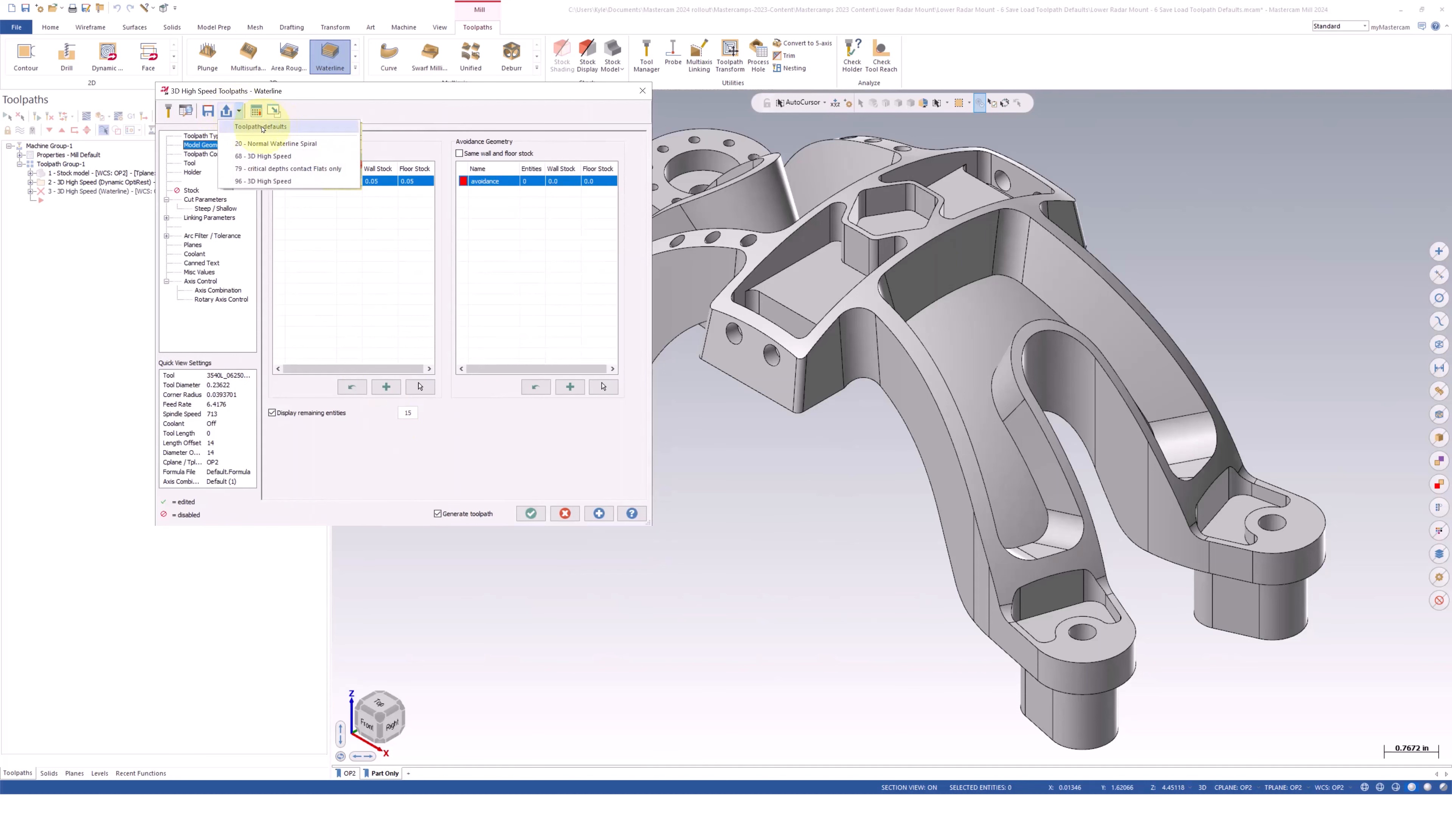
{"action": "left_click", "coordinate": [263, 127]}
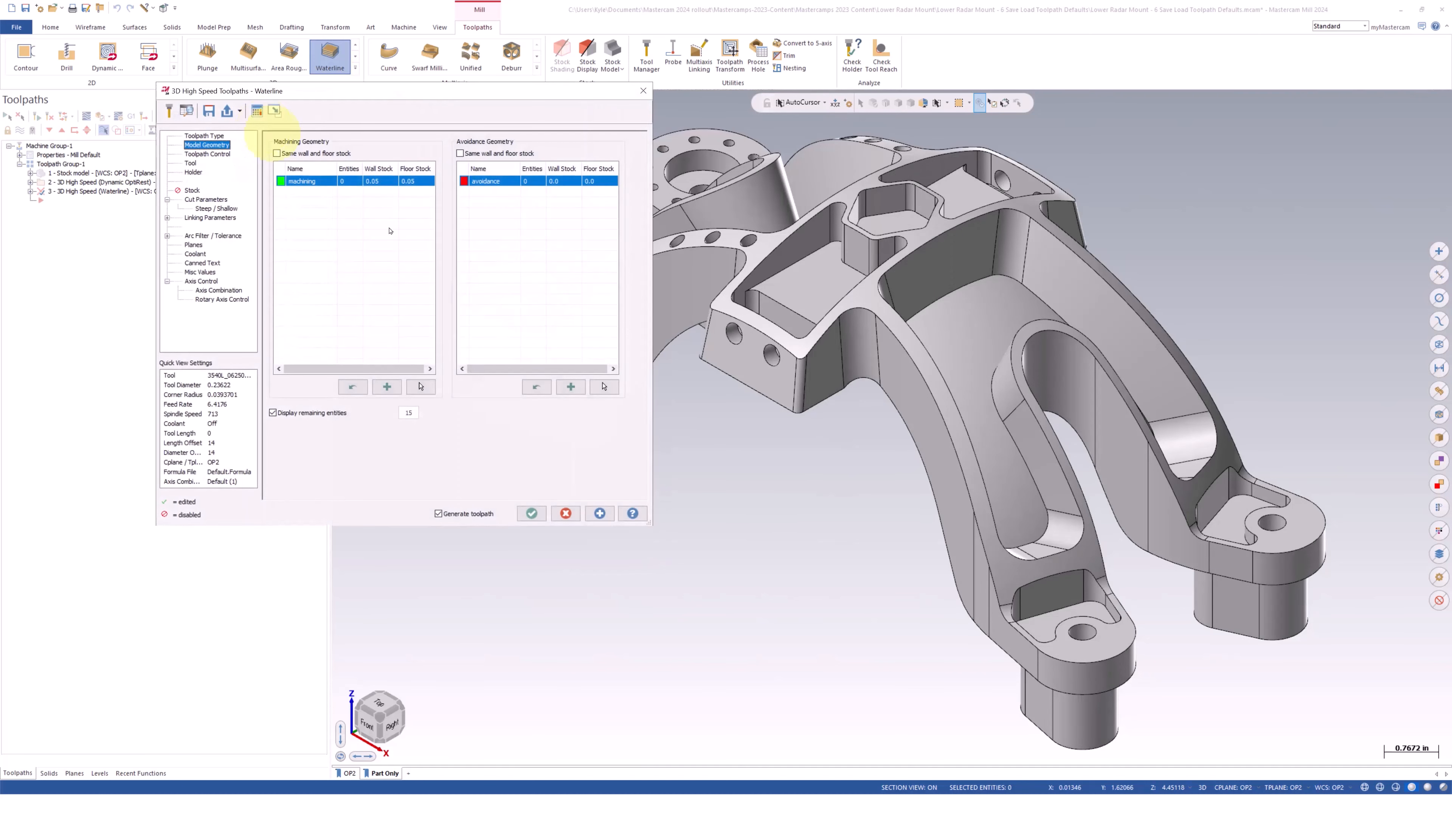
Reset the machining group's wall and floor stock to 0.0 and select the hexagonal pocket's walls and floor
{"action": "left_click", "coordinate": [353, 386]}
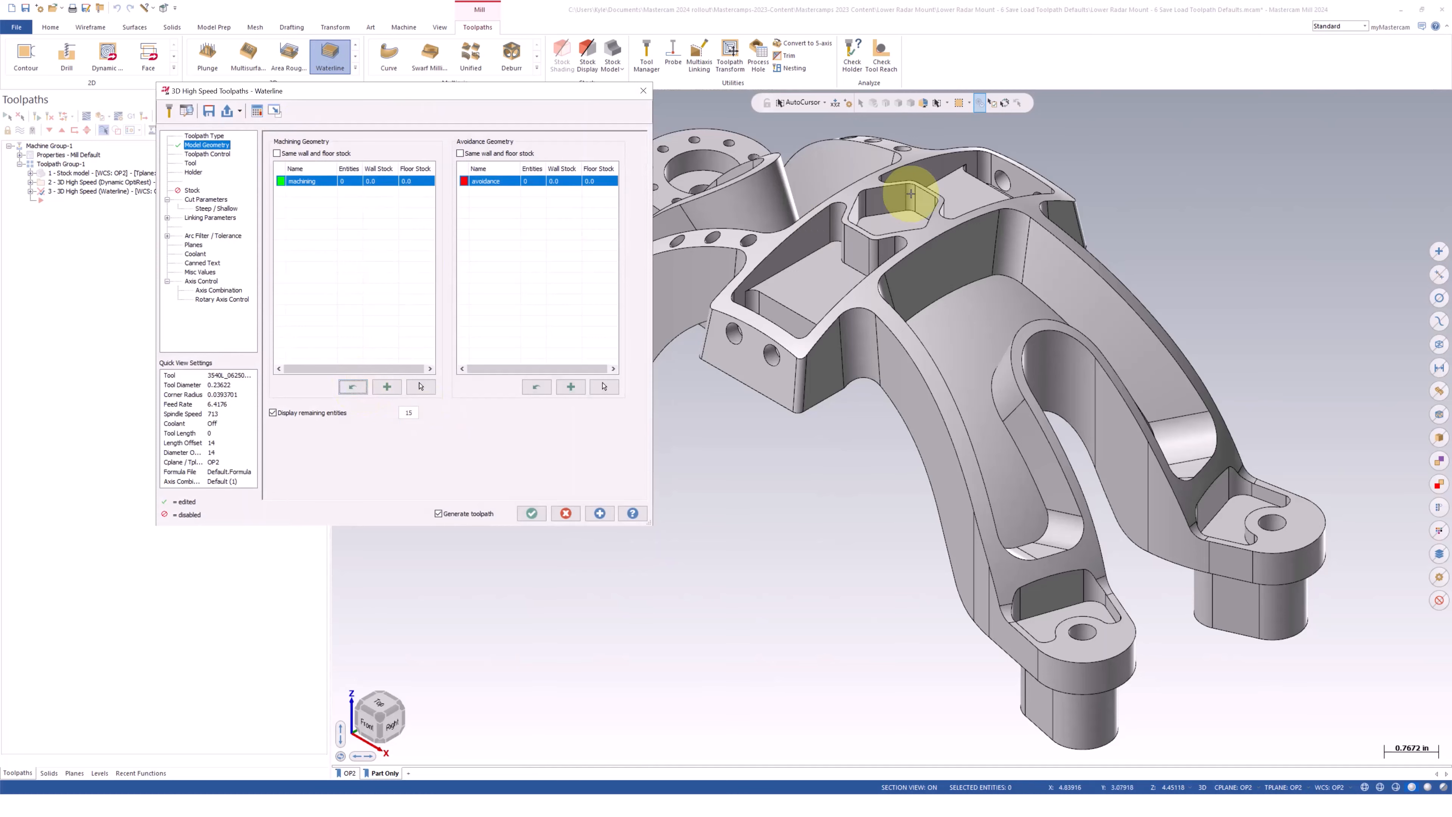
{"action": "scroll", "coordinate": [892, 200], "scroll_direction": "up", "scroll_amount": 2}
{"action": "left_click", "coordinate": [417, 386]}
{"action": "scroll", "coordinate": [875, 217], "scroll_direction": "up", "scroll_amount": 5}
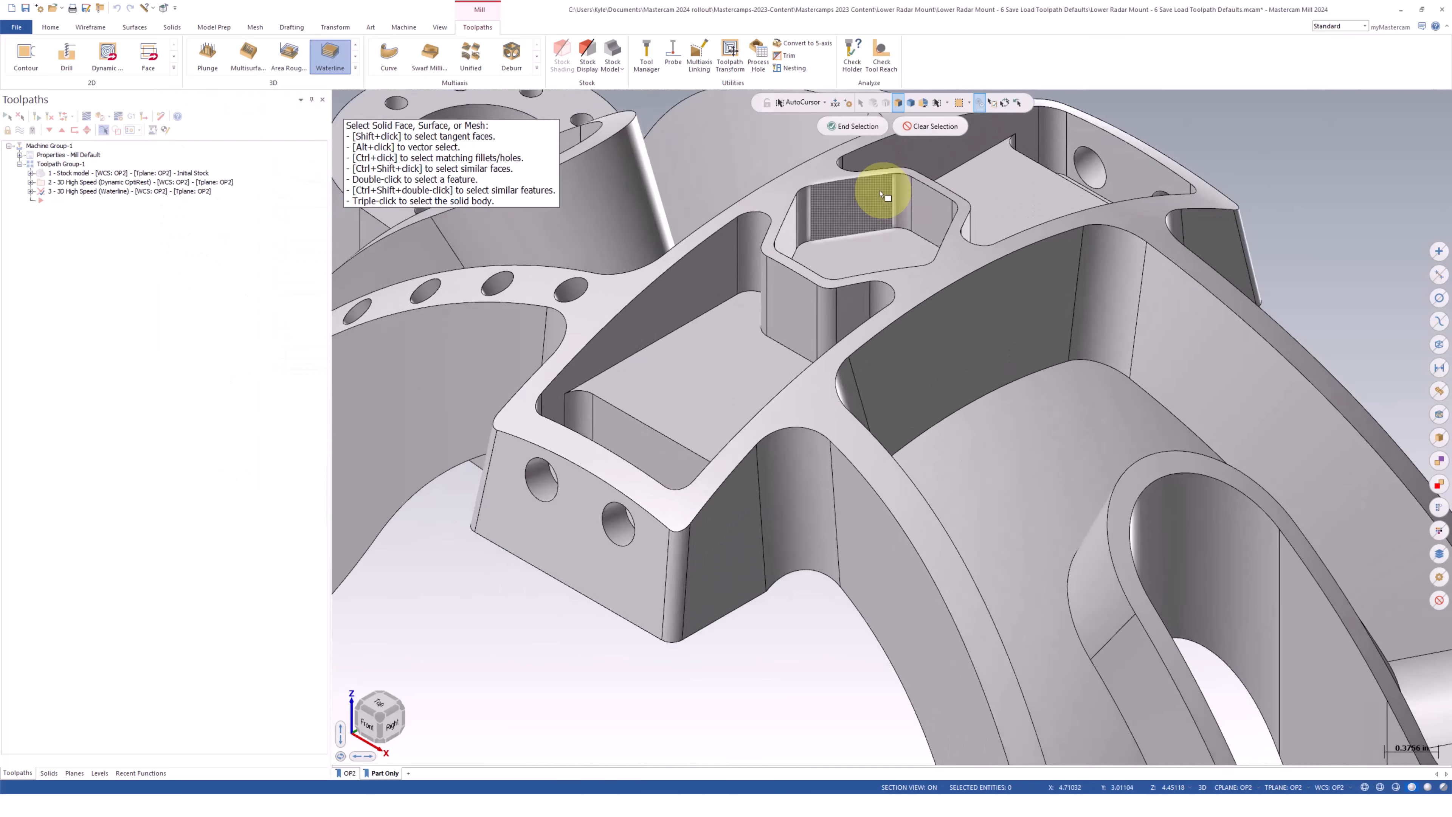
{"action": "double_click", "coordinate": [848, 275]}
{"action": "left_click", "coordinate": [852, 126]}
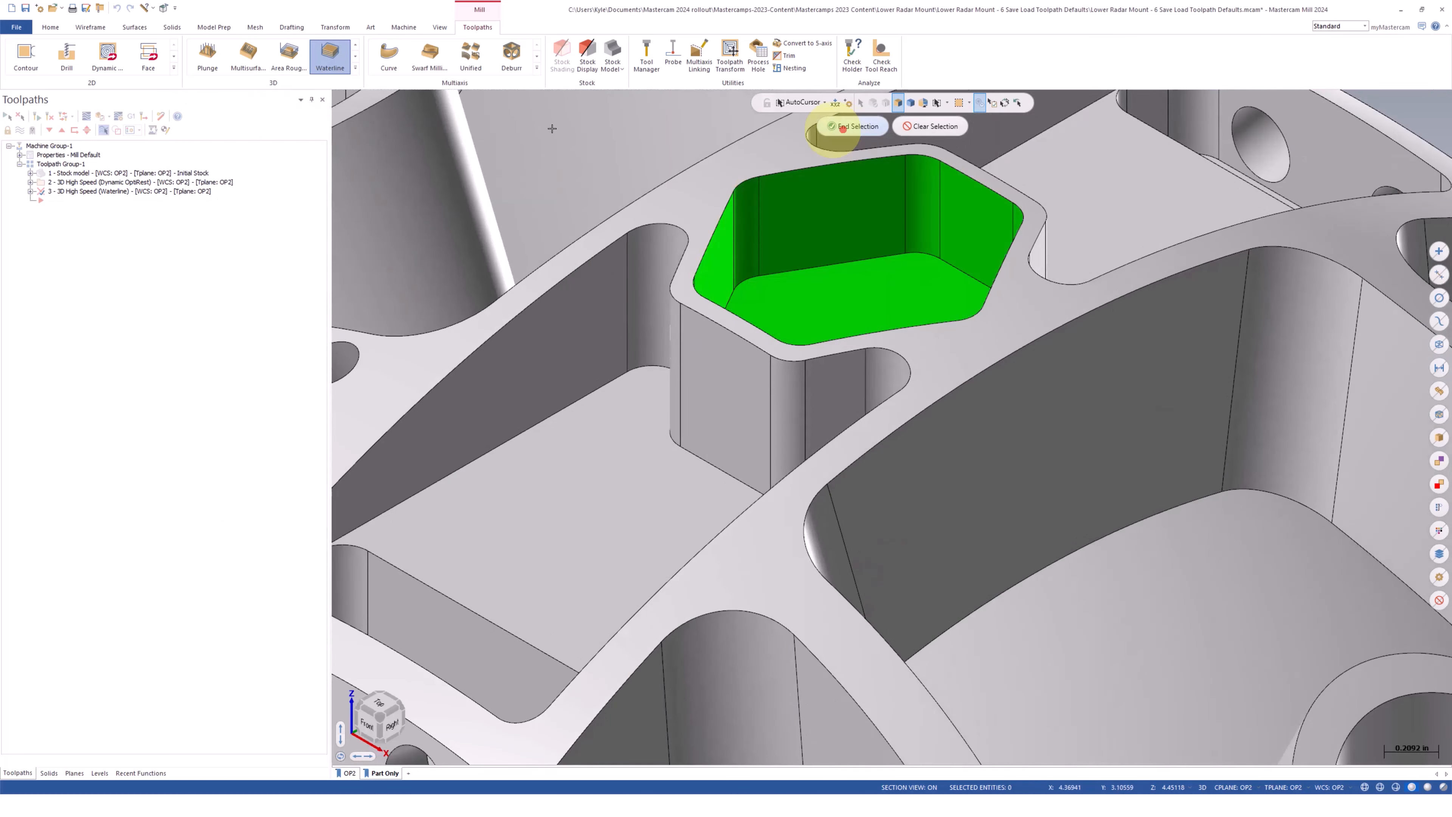
Choose the 0.23622 (6mm) flat endmill and generate the Waterline toolpath with the standard defaults
{"action": "left_click", "coordinate": [190, 163]}
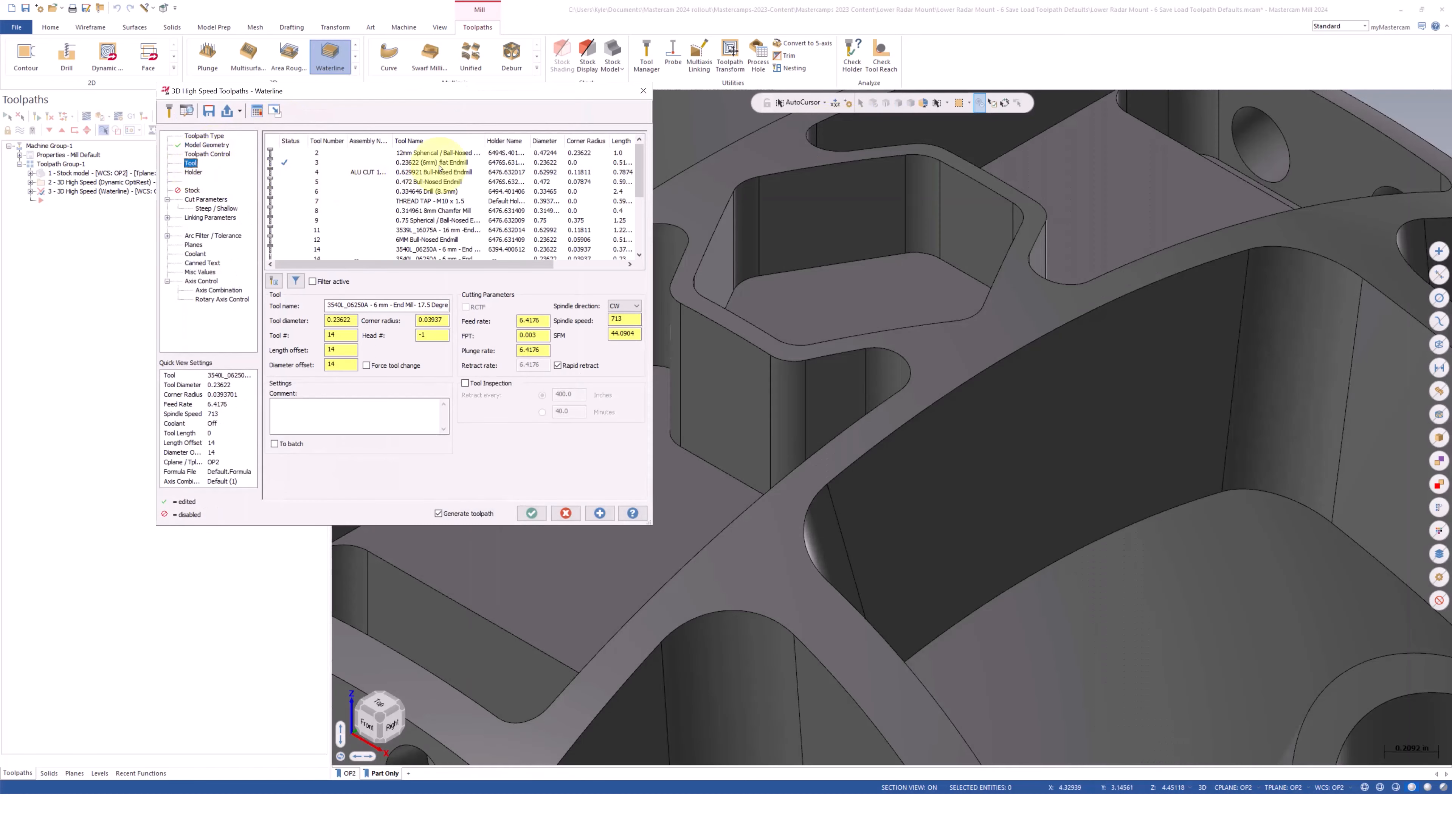
{"action": "left_click", "coordinate": [438, 163]}
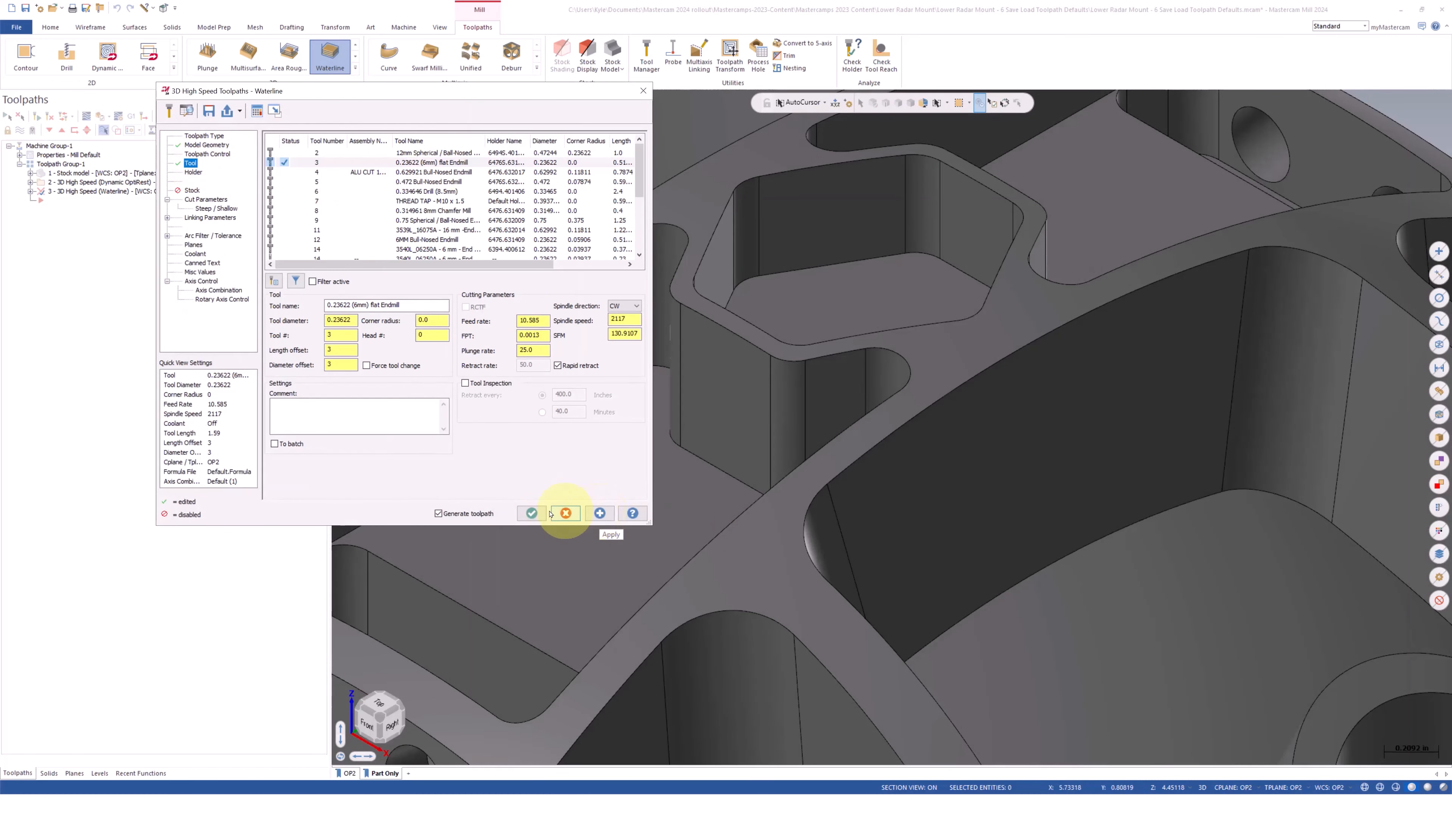
{"action": "left_click", "coordinate": [598, 513]}
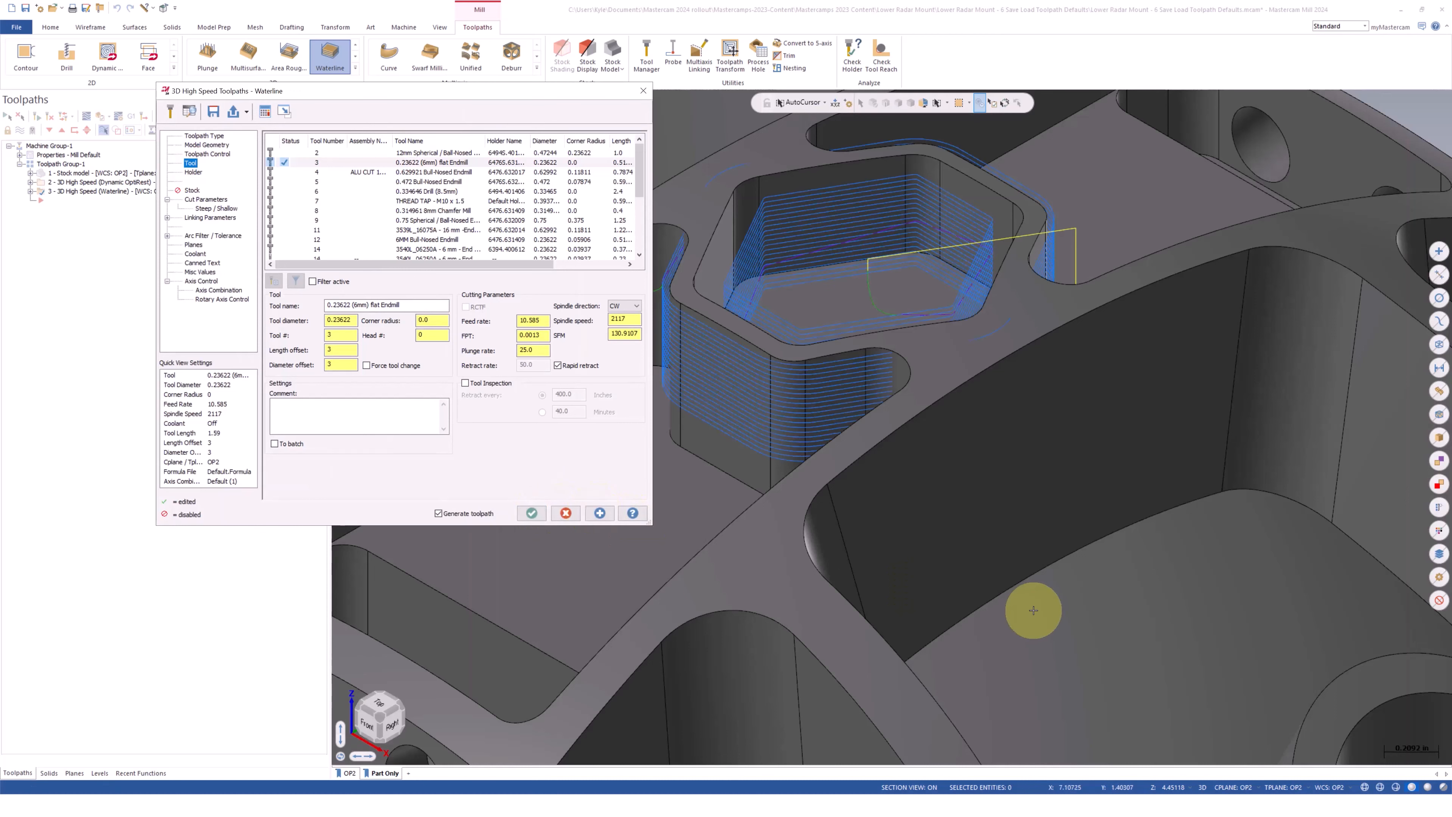
{"action": "scroll", "coordinate": [1107, 655], "scroll_direction": "down", "scroll_amount": 1}
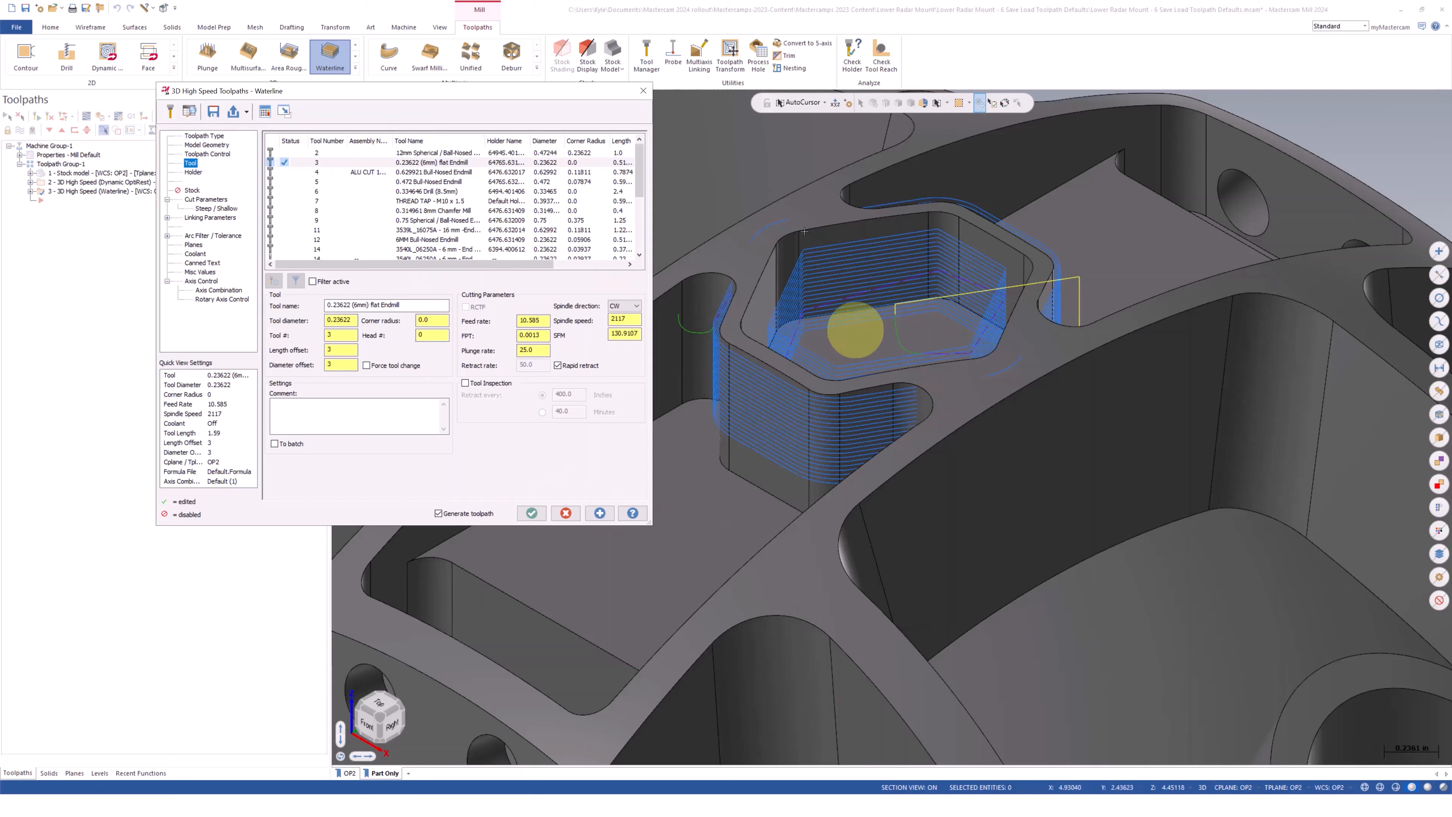
Load the saved "Normal Waterline Spiral" defaults into the Waterline toolpath and choose the 0.23622 (6mm) flat endmill
{"action": "left_click", "coordinate": [246, 111]}
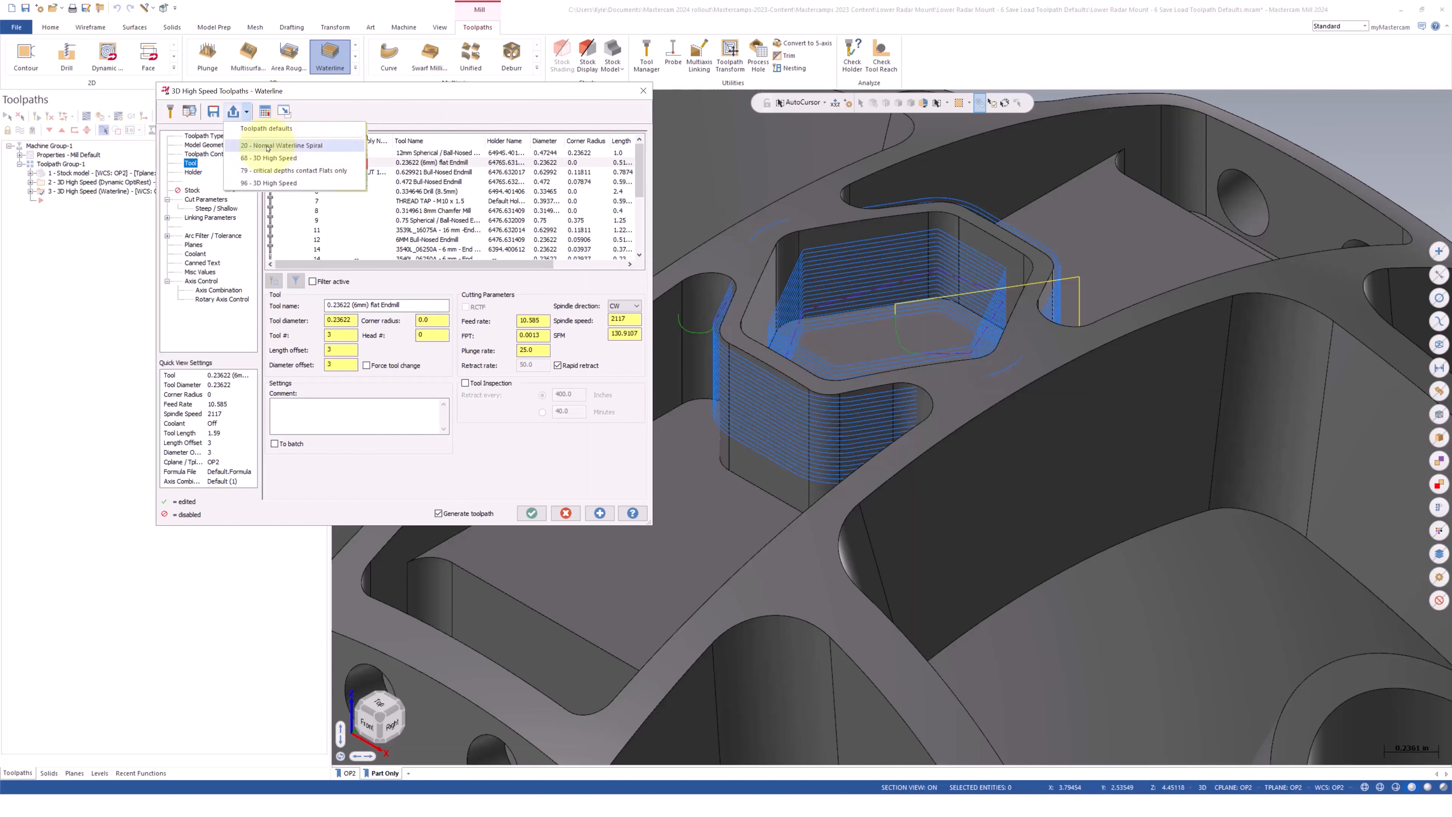
{"action": "left_click", "coordinate": [326, 147]}
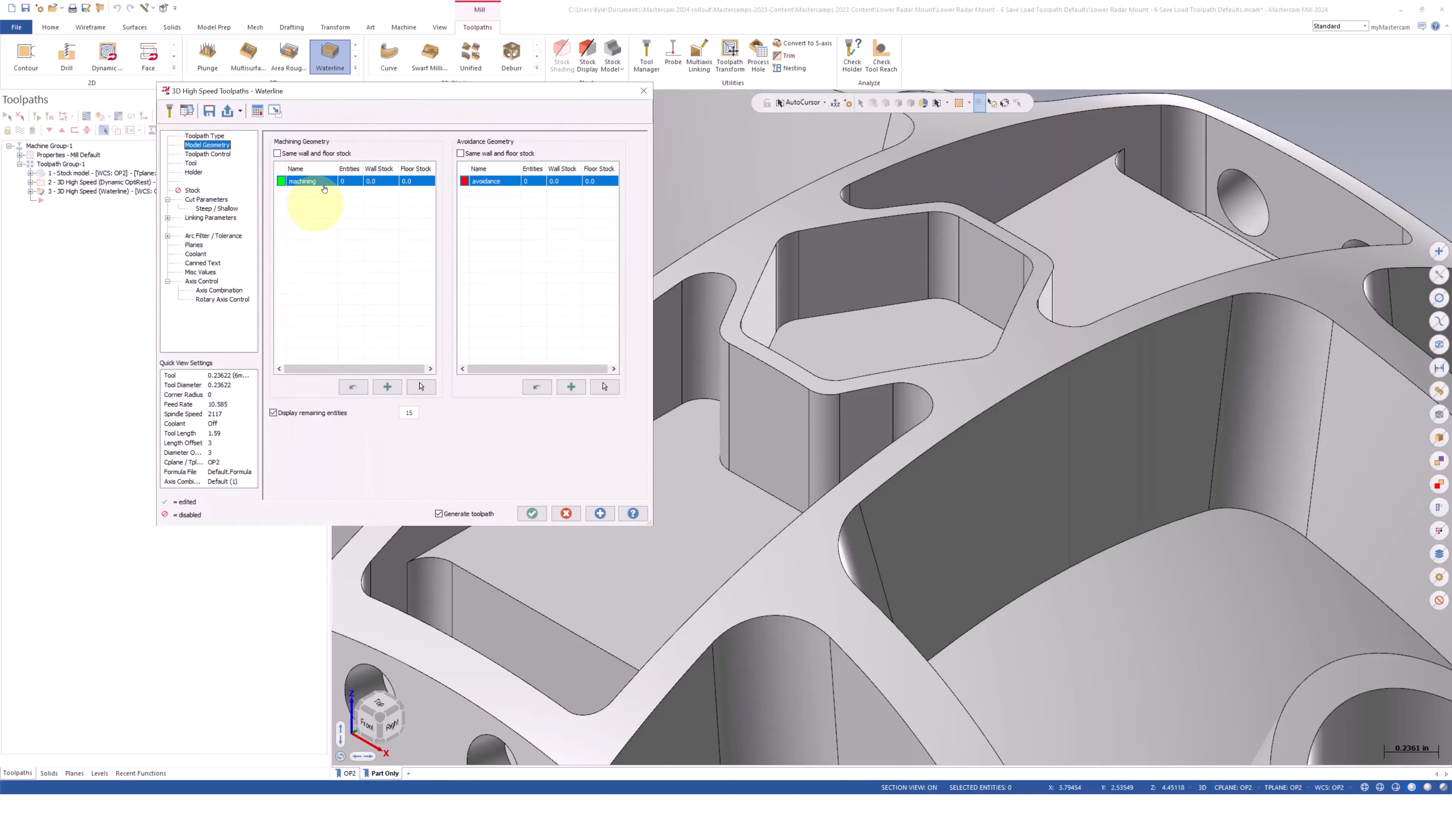
{"action": "left_click", "coordinate": [191, 164]}
{"action": "left_click", "coordinate": [420, 164]}
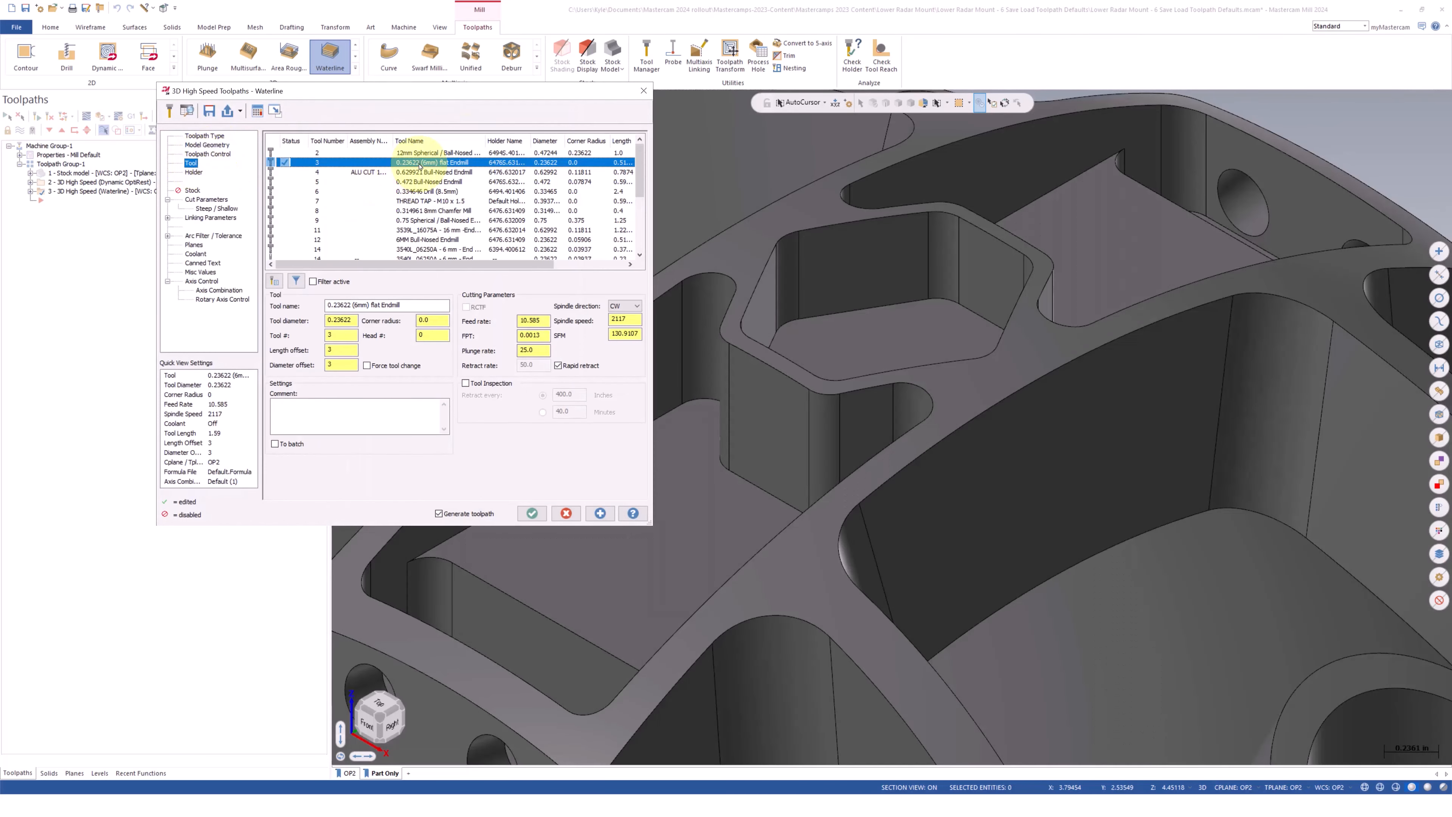
Select the hexagonal pocket's walls and floor as Waterline machining geometry and generate the toolpath
{"action": "left_click", "coordinate": [206, 145]}
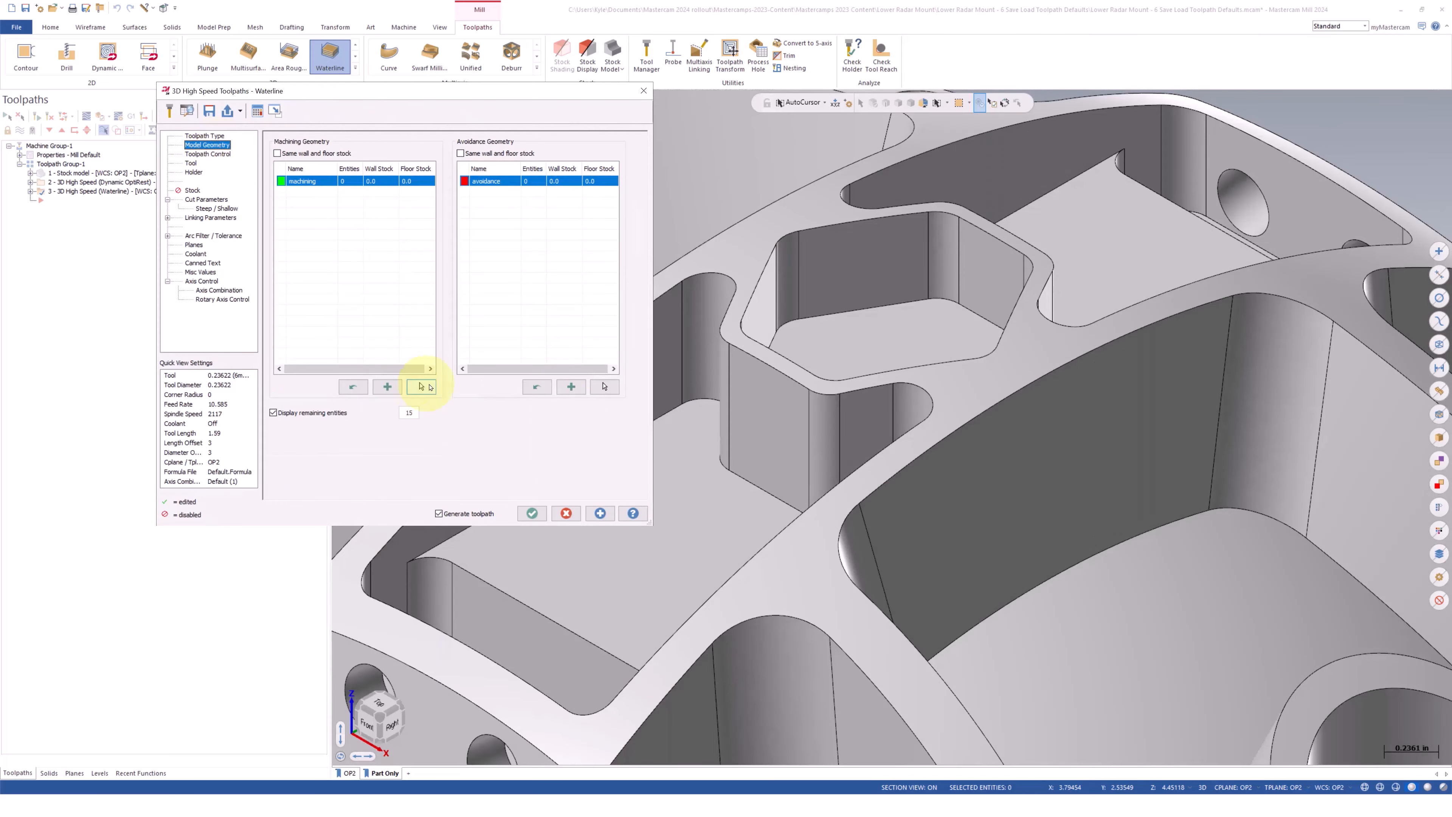
{"action": "left_click", "coordinate": [422, 387]}
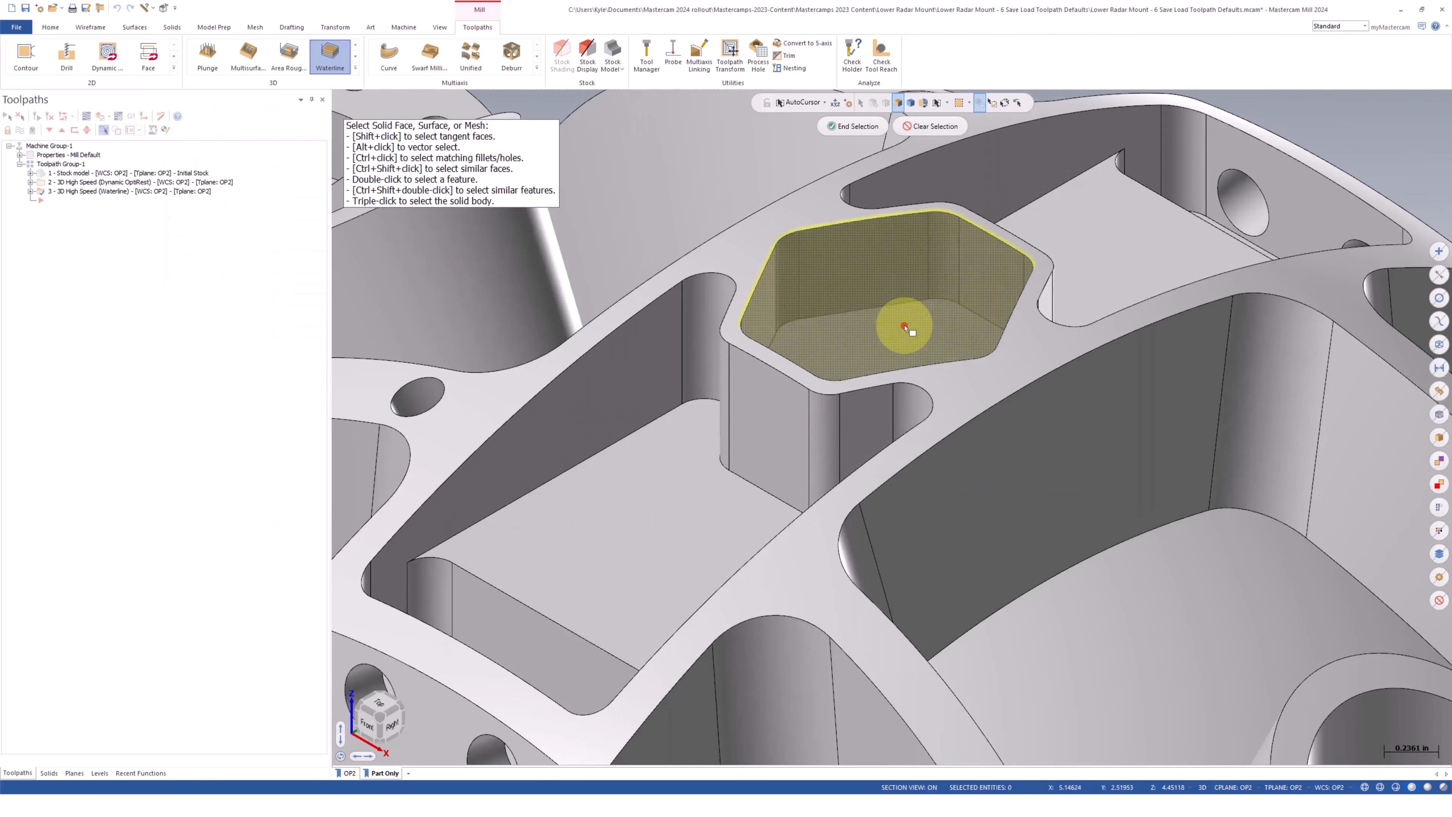
{"action": "left_click", "coordinate": [852, 126]}
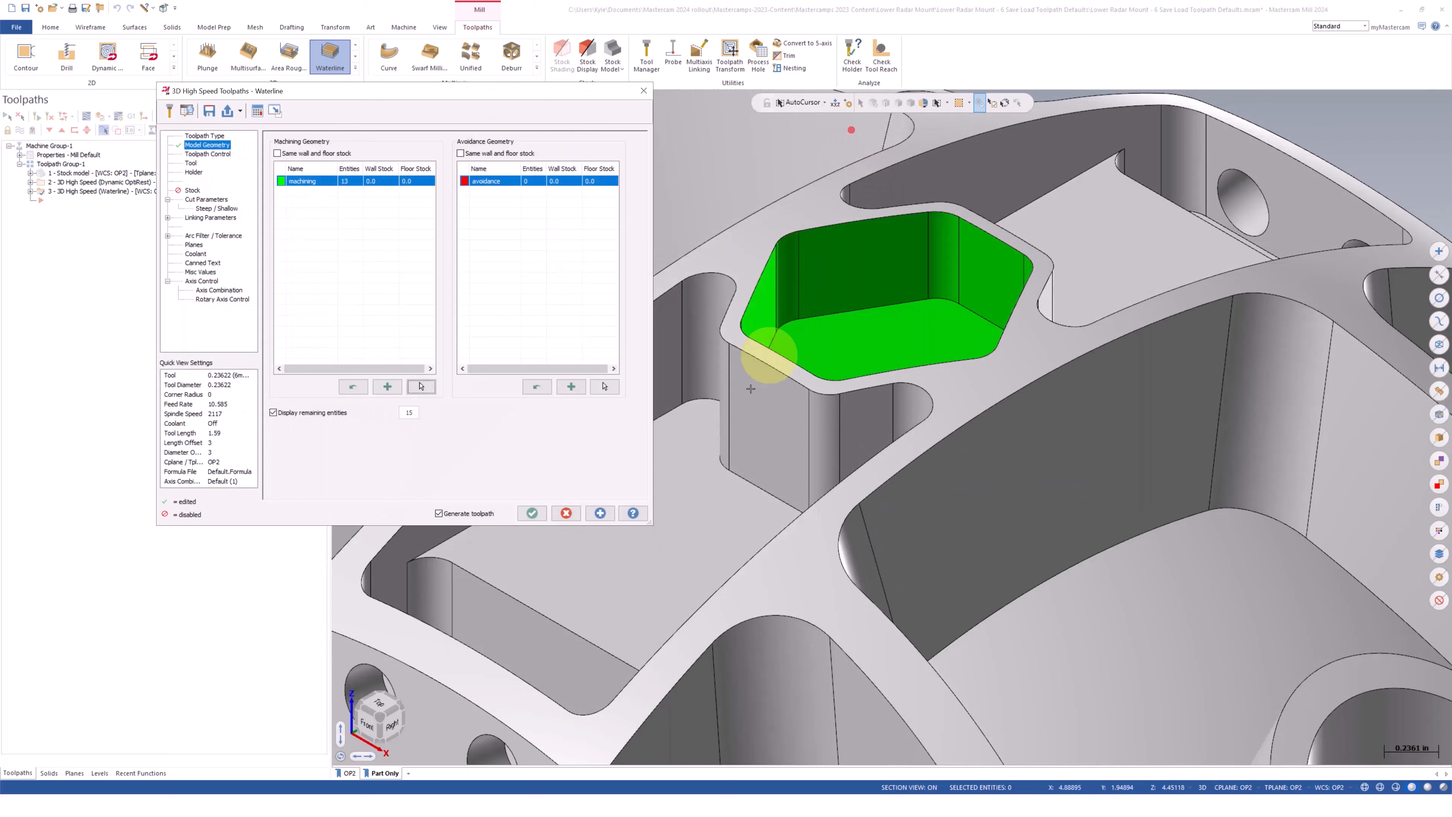
{"action": "left_click", "coordinate": [608, 509]}
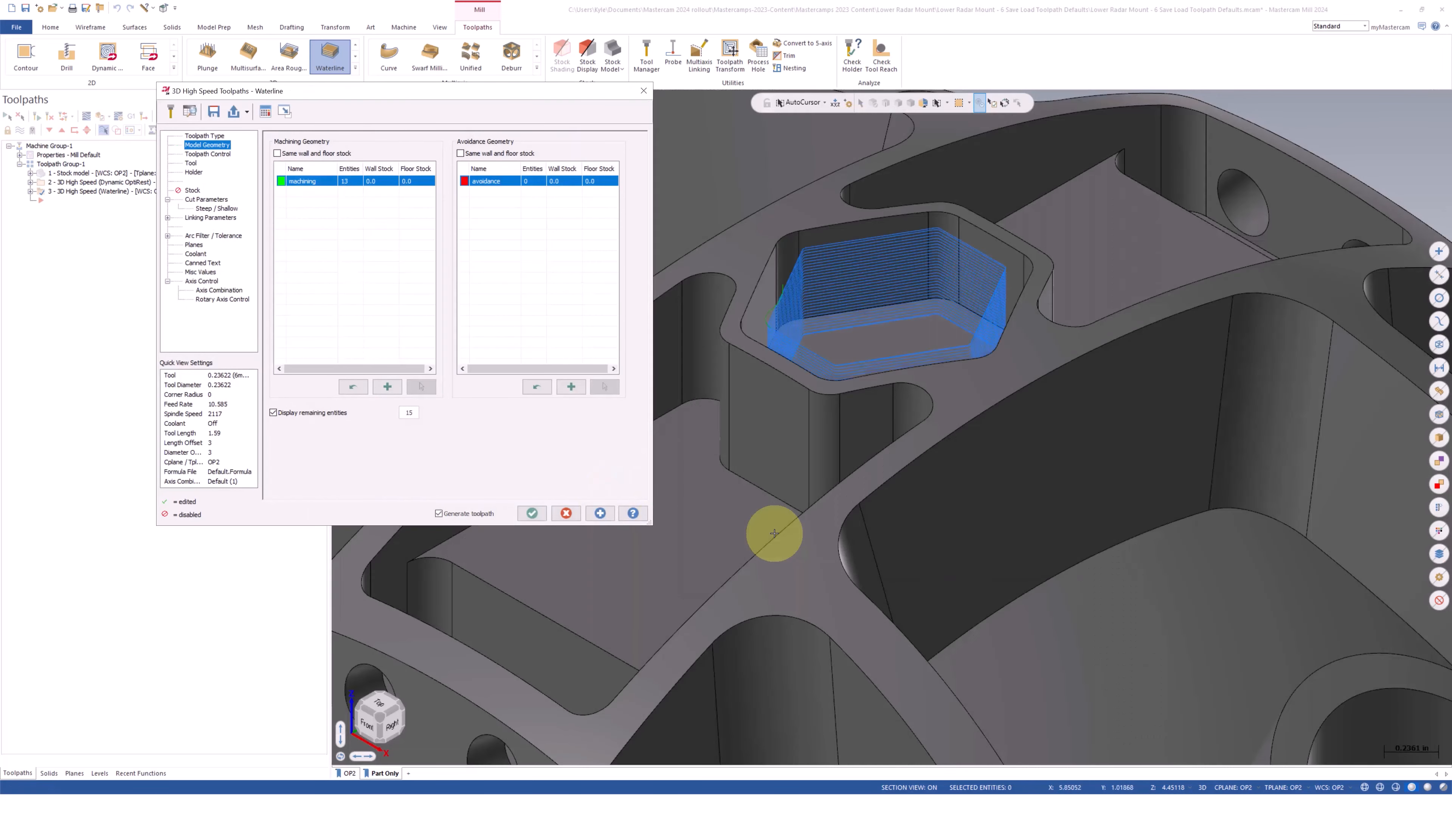
Examine the Waterline toolpath in the hexagonal pocket from several angles along with its containment and geometry settings
{"action": "middle_click_drag", "start_coordinate": [1114, 311], "coordinate": [1030, 348]}
{"action": "middle_click_drag", "start_coordinate": [816, 403], "coordinate": [932, 337]}
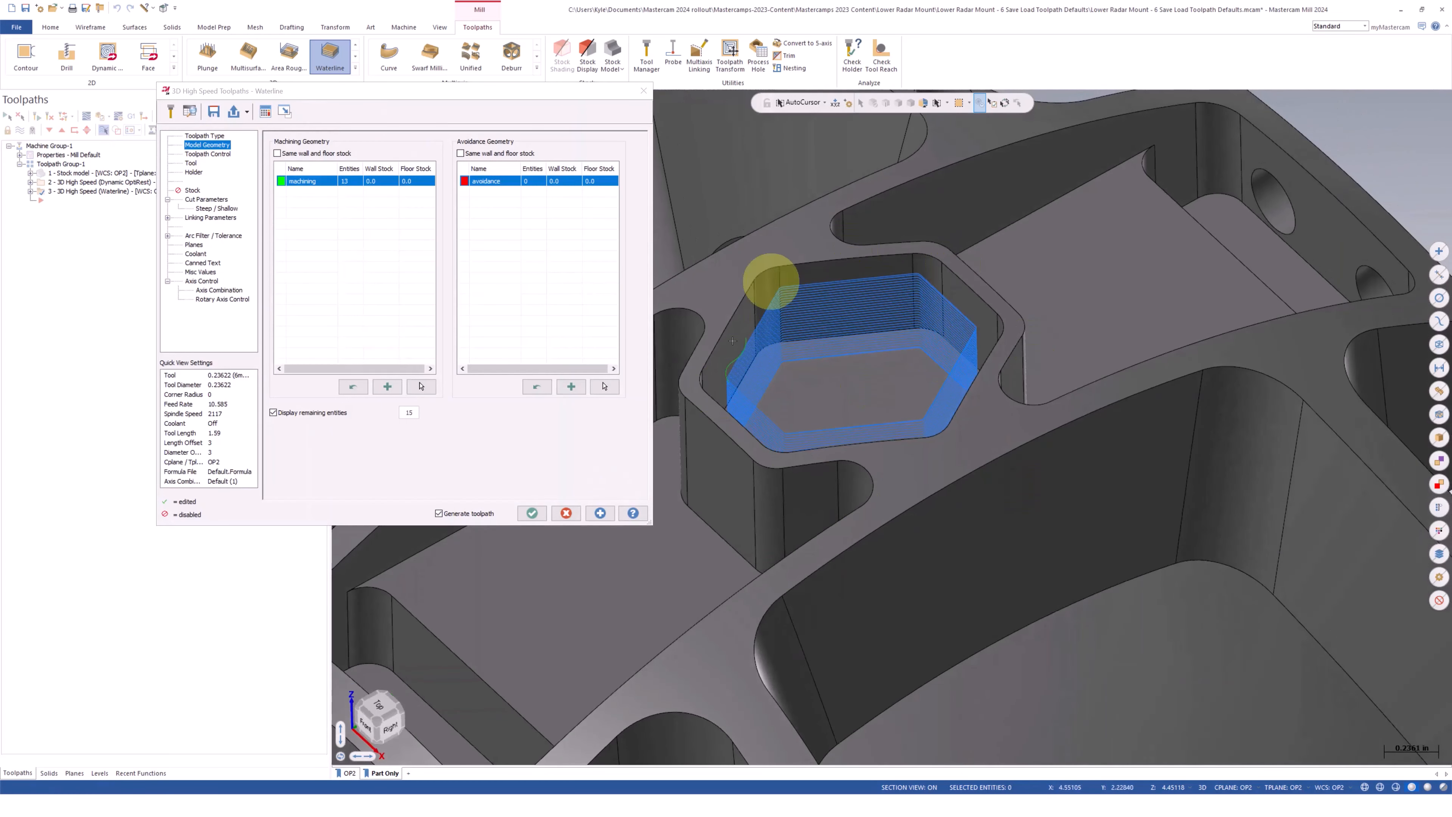
{"action": "left_click", "coordinate": [217, 154]}
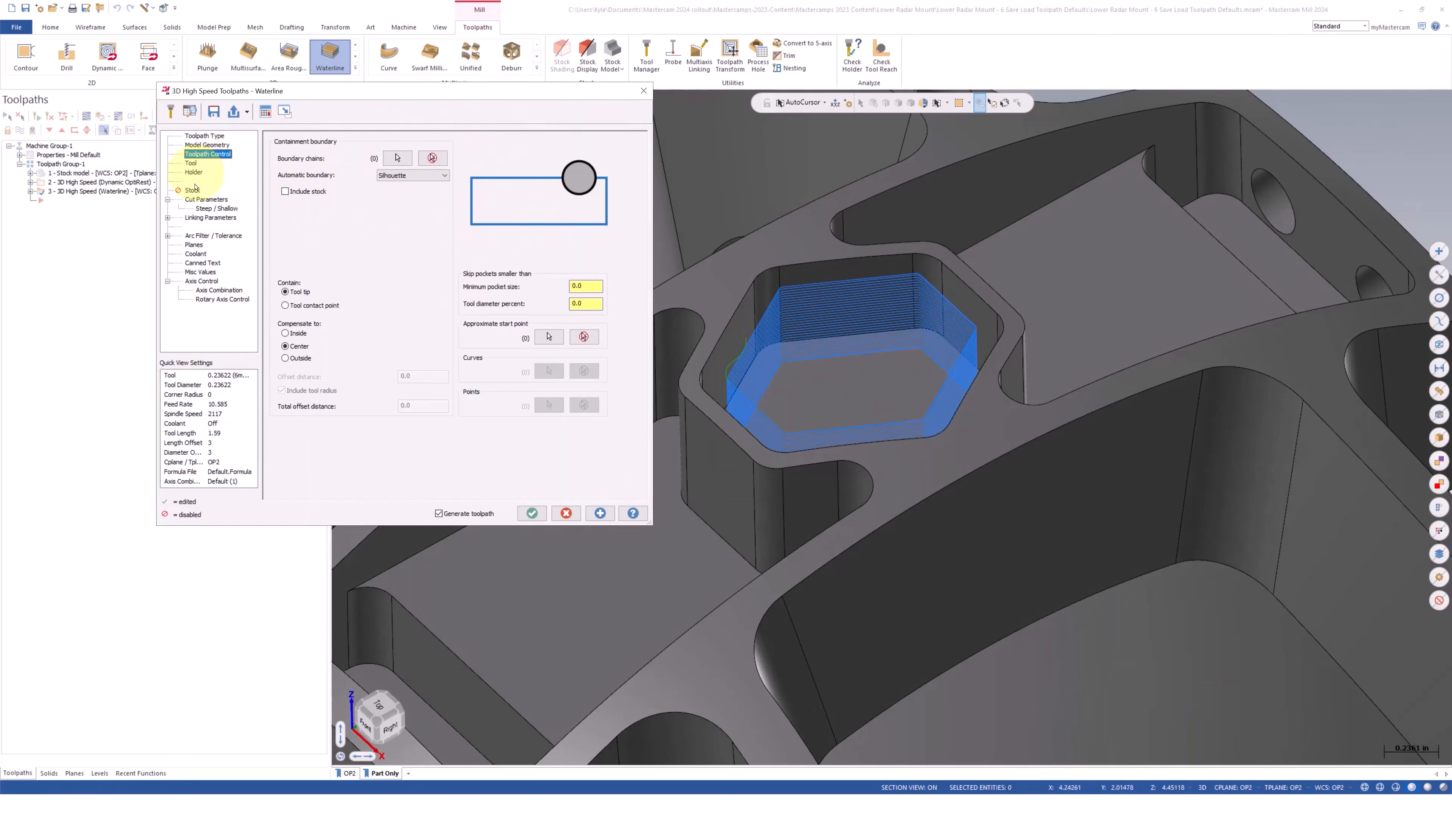
{"action": "left_click", "coordinate": [197, 145]}
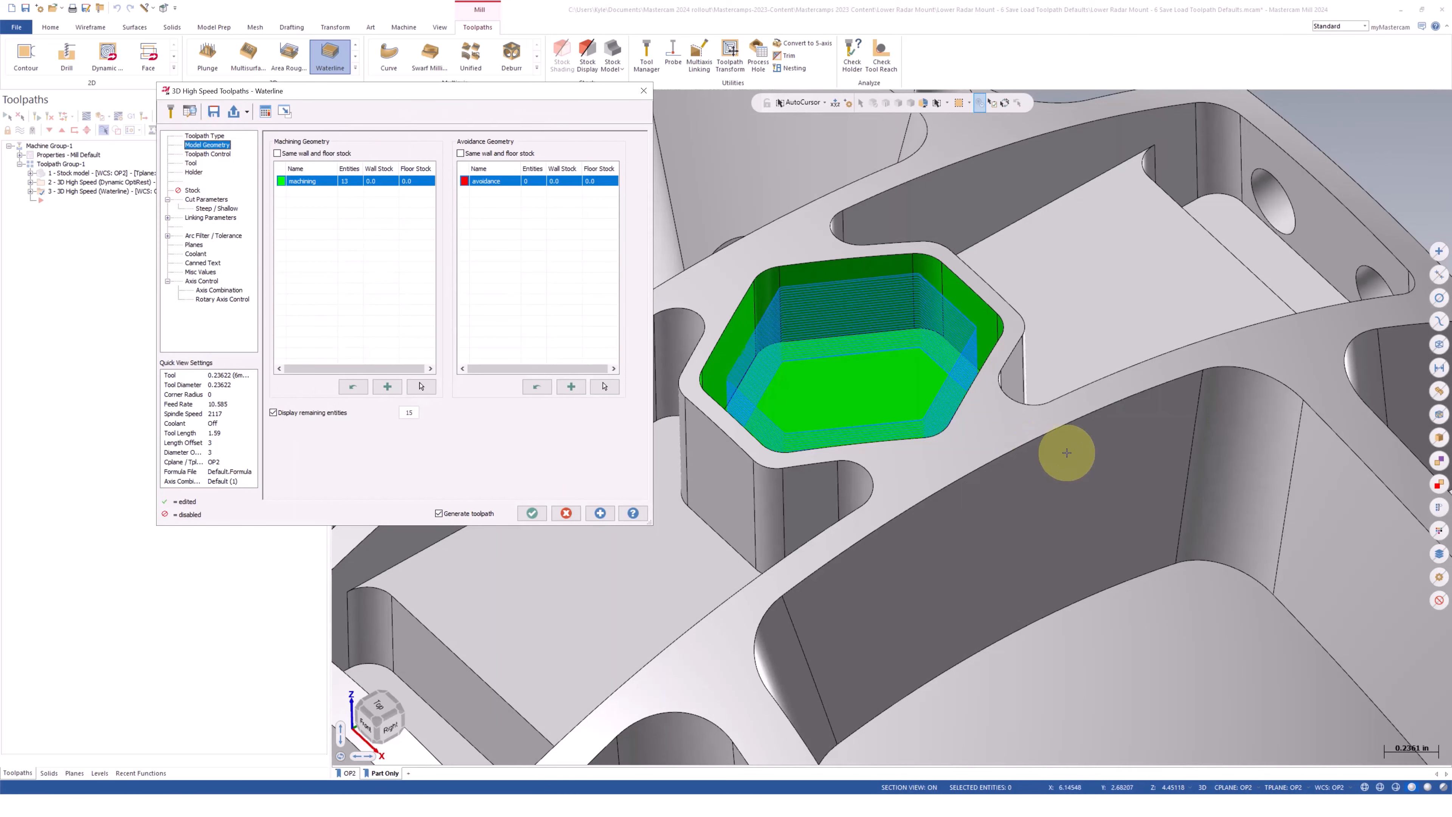
{"action": "middle_click_drag", "start_coordinate": [1065, 452], "coordinate": [1091, 426]}
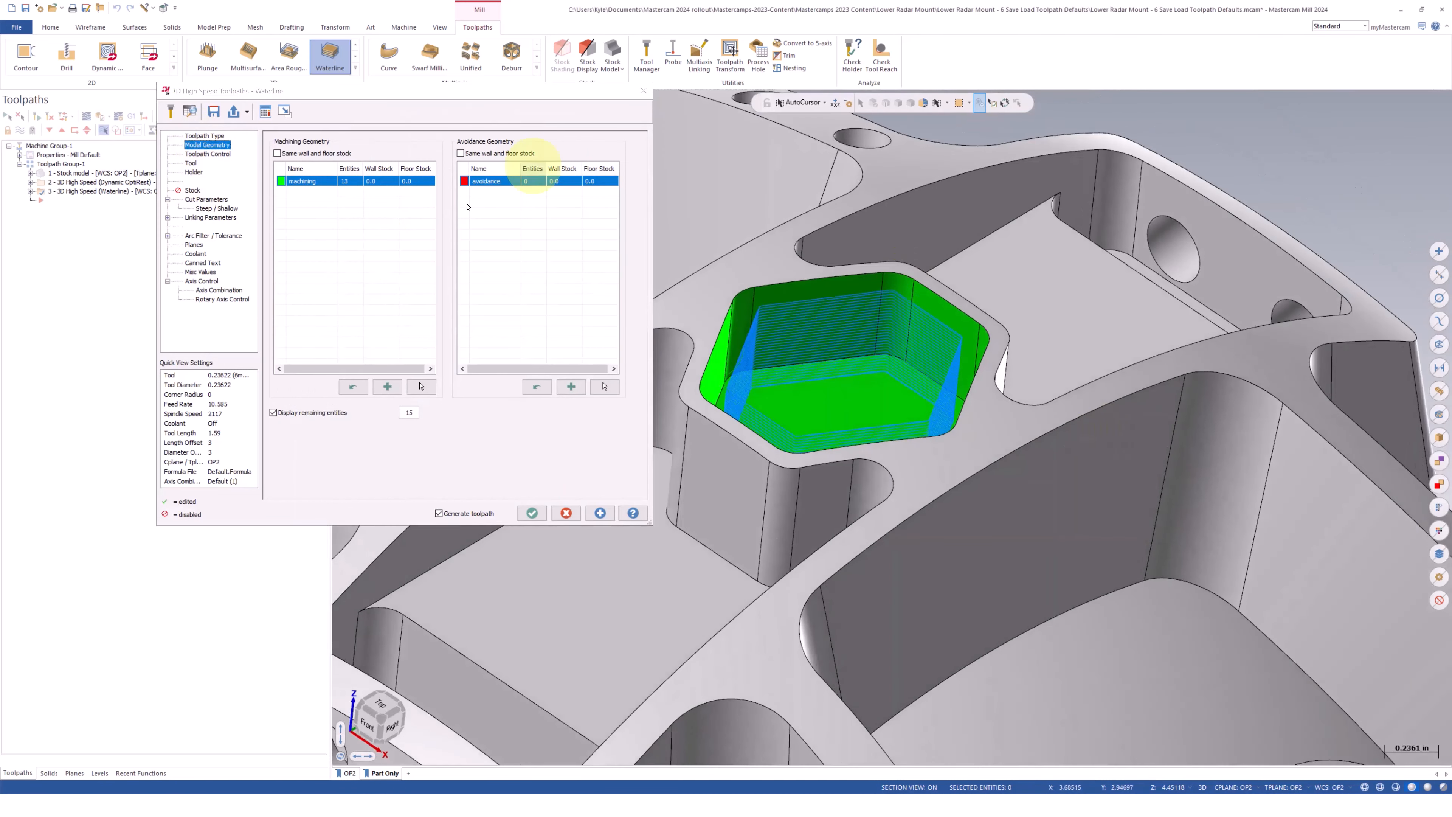
Add a second machining geometry group named "Floor stock" with 0.0 wall stock and 0.01 floor stock to the Waterline toolpath
{"action": "left_click", "coordinate": [356, 388]}
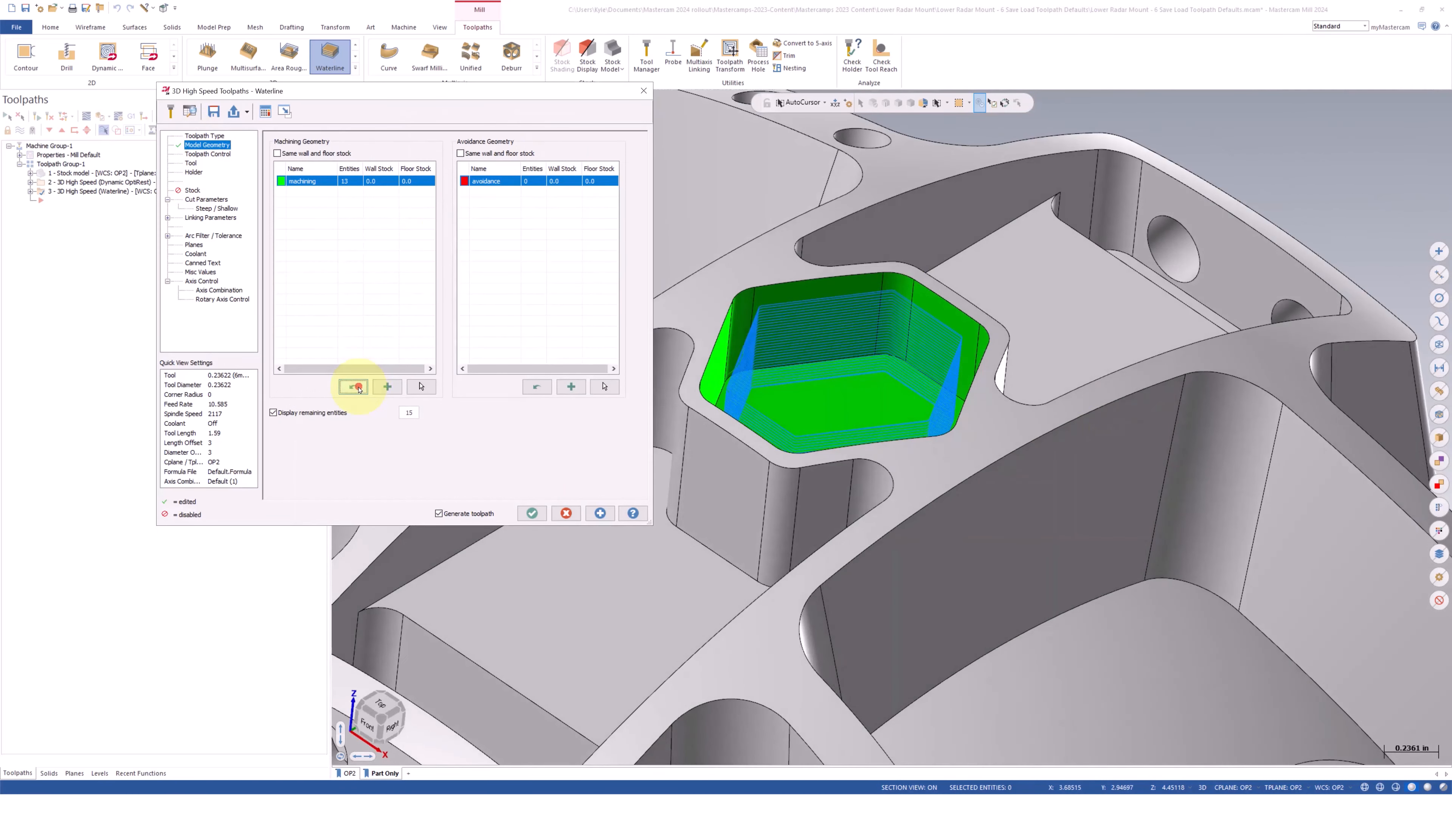
{"action": "left_click", "coordinate": [387, 387]}
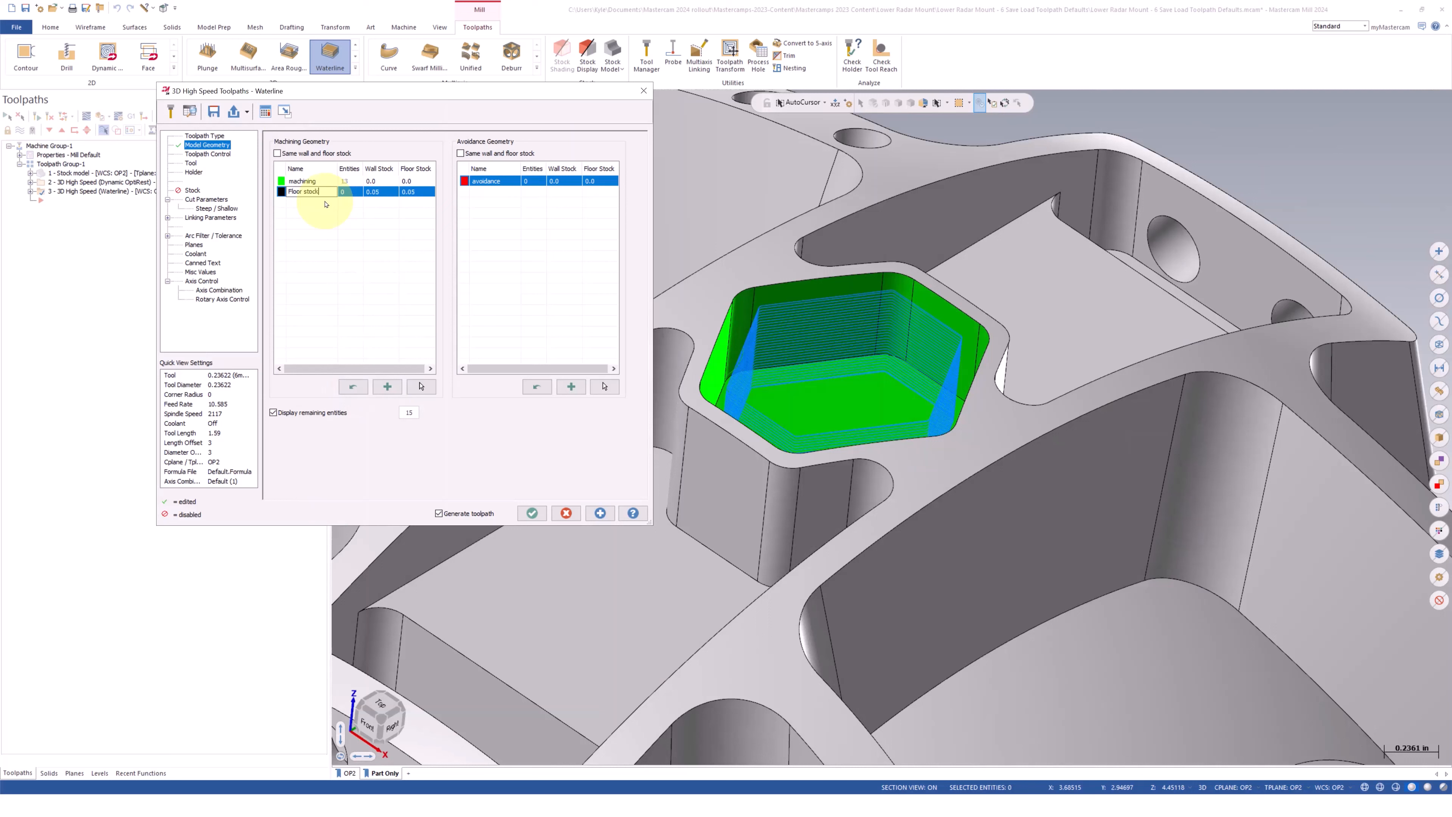
{"action": "left_click", "coordinate": [398, 281]}
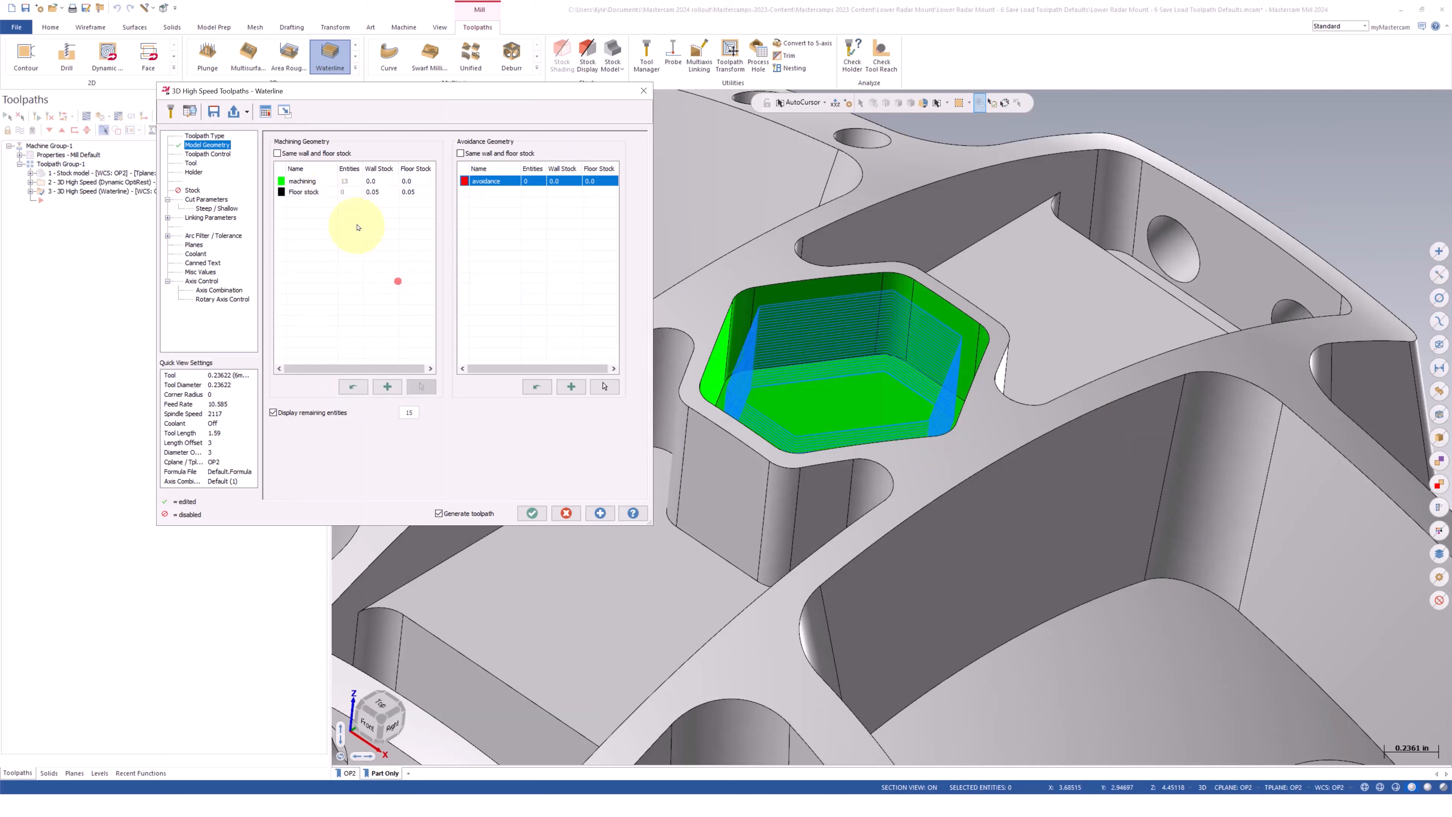
{"action": "double_click", "coordinate": [388, 192]}
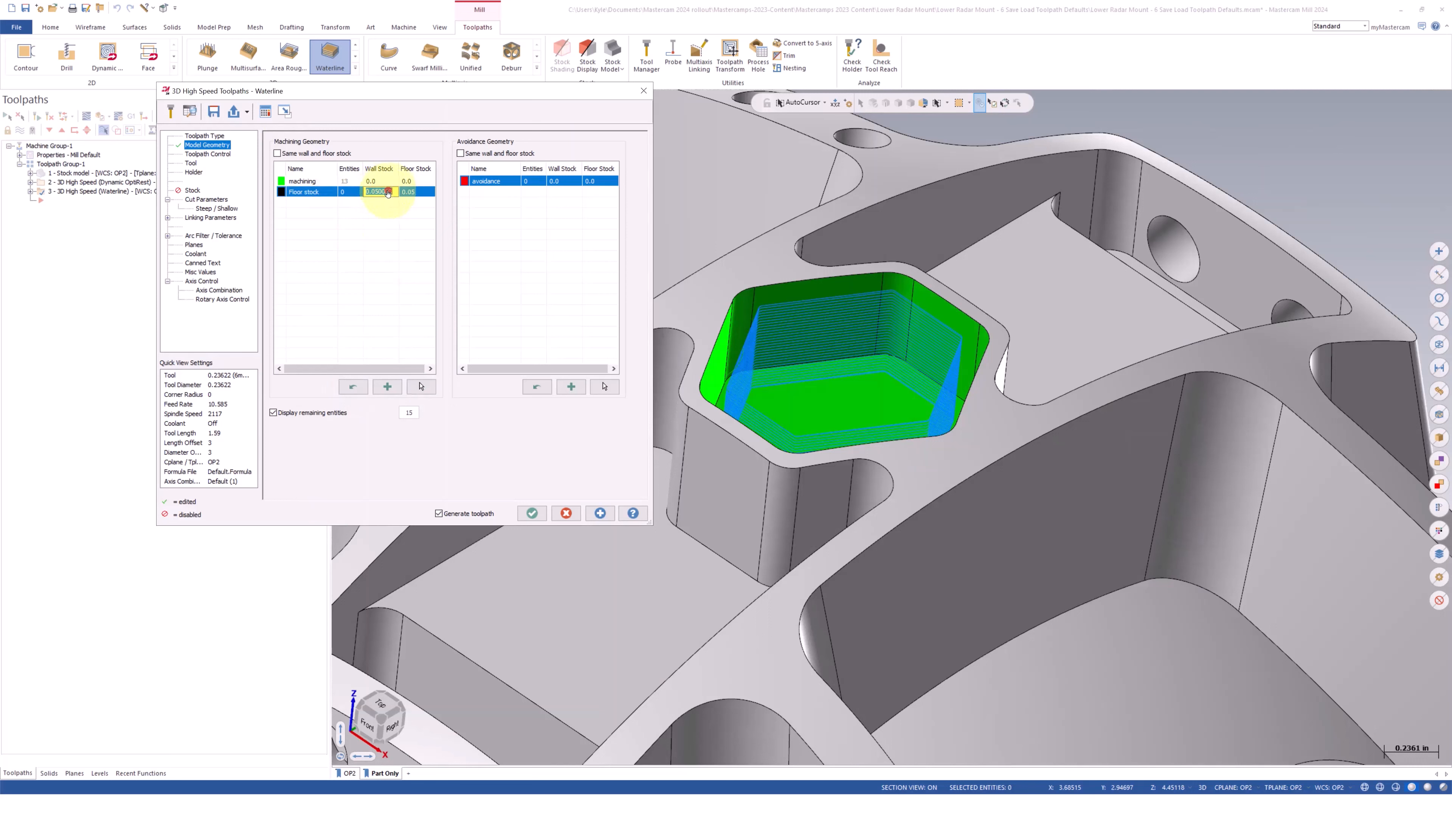
{"action": "left_click", "coordinate": [419, 193]}
{"action": "left_click", "coordinate": [423, 198]}
{"action": "type", "text": ".01"}
{"action": "key", "text": "Return"}
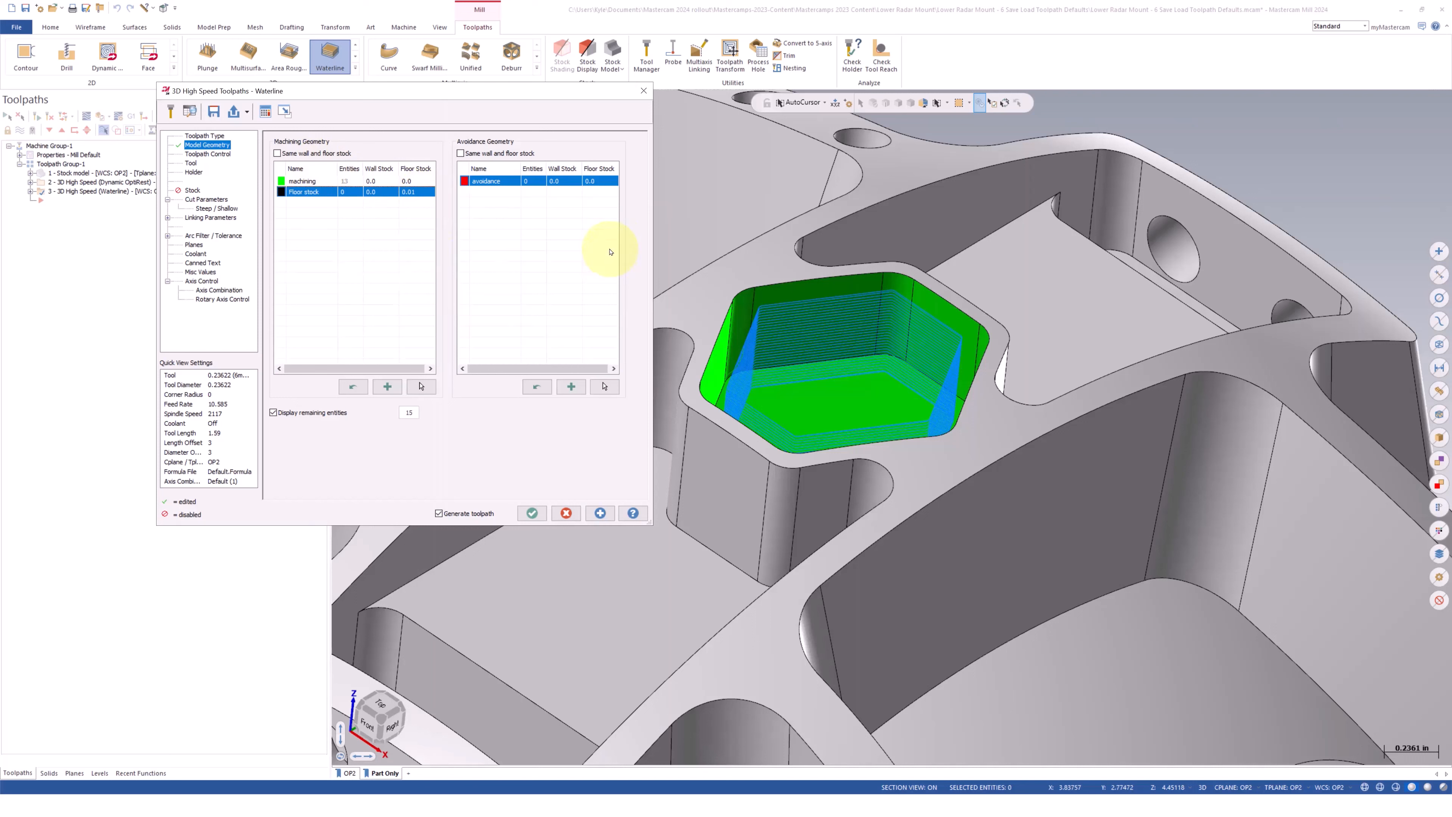
Save the current Waterline settings over the "Normal Waterline Spiral" operation in the custom Lower Radar Mount Inch Defaults library
{"action": "left_click", "coordinate": [212, 112]}
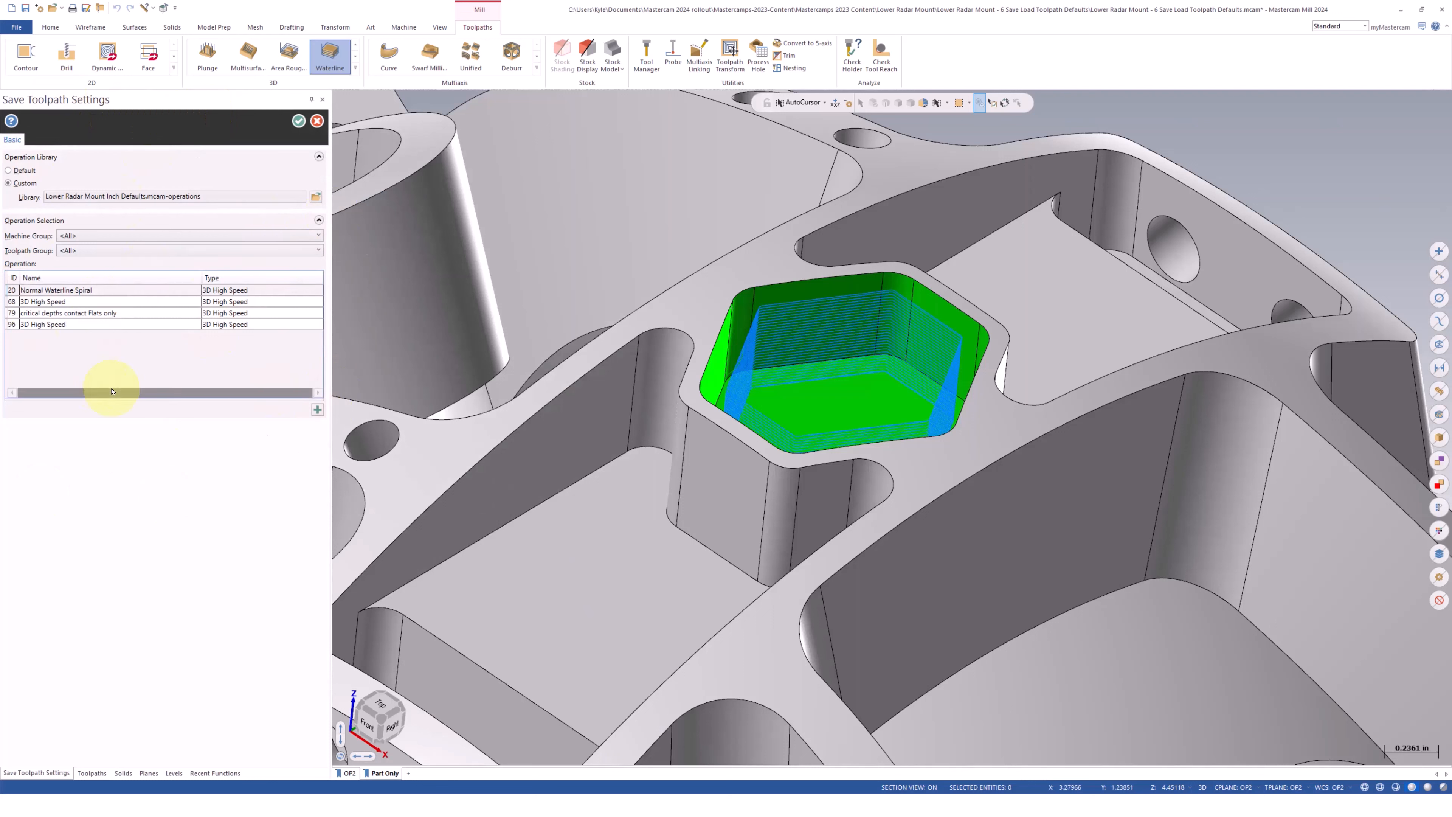
{"action": "left_click", "coordinate": [92, 292]}
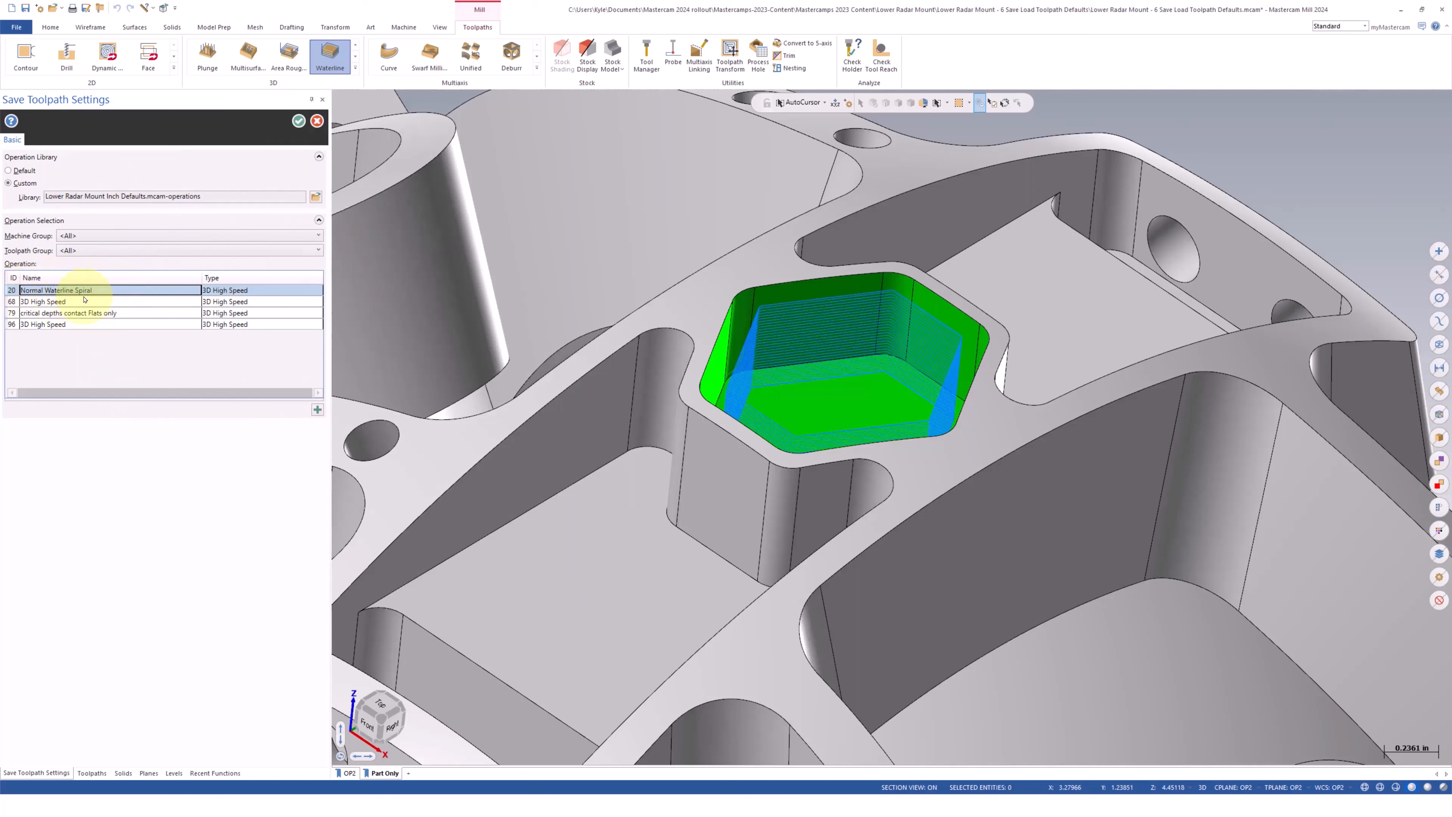
{"action": "left_click", "coordinate": [298, 118]}
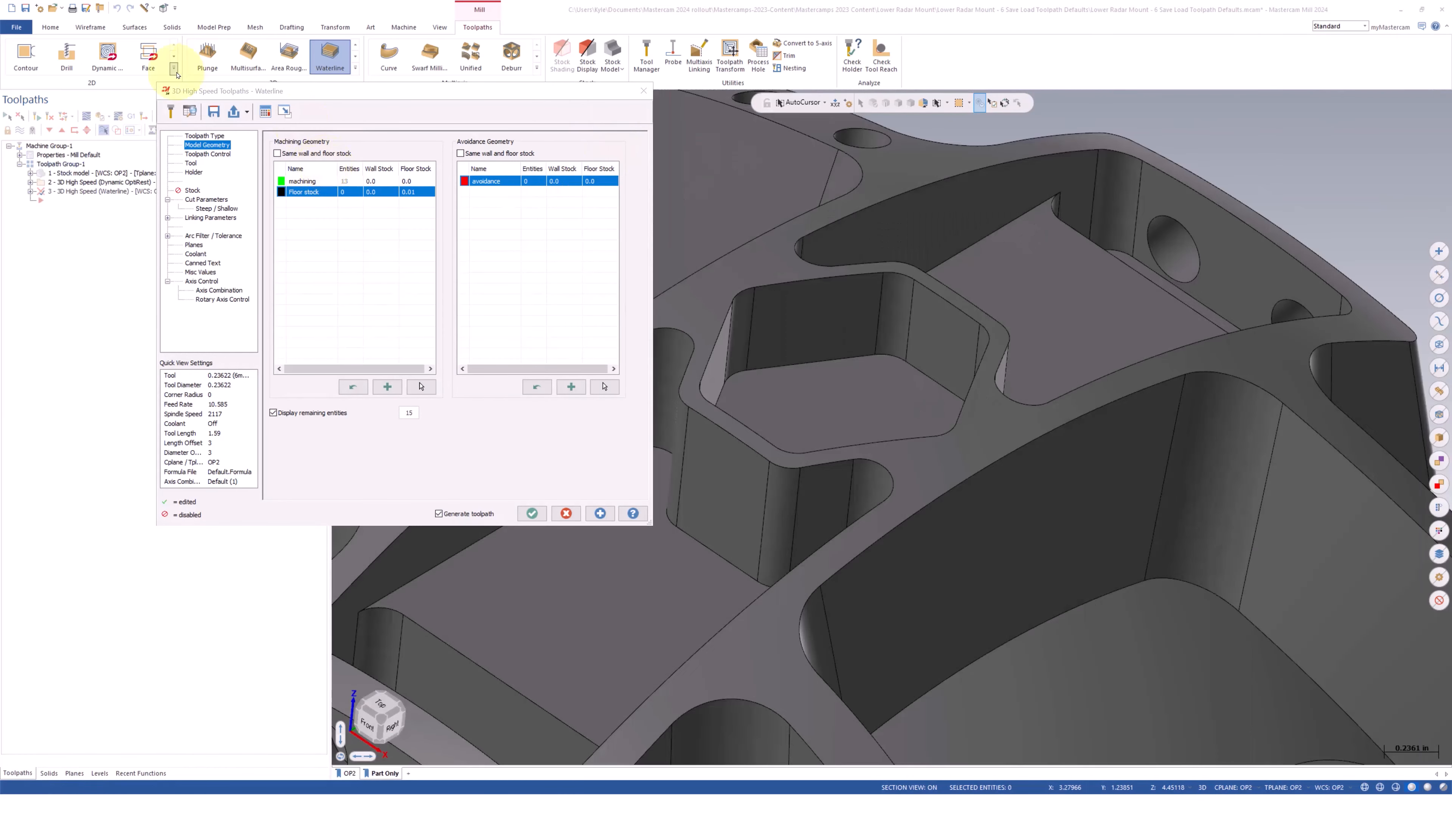
Restore the standard toolpath defaults in the Waterline toolpath, and load the saved "20 - Normal Waterline Spiral" defaults again
{"action": "left_click", "coordinate": [247, 113]}
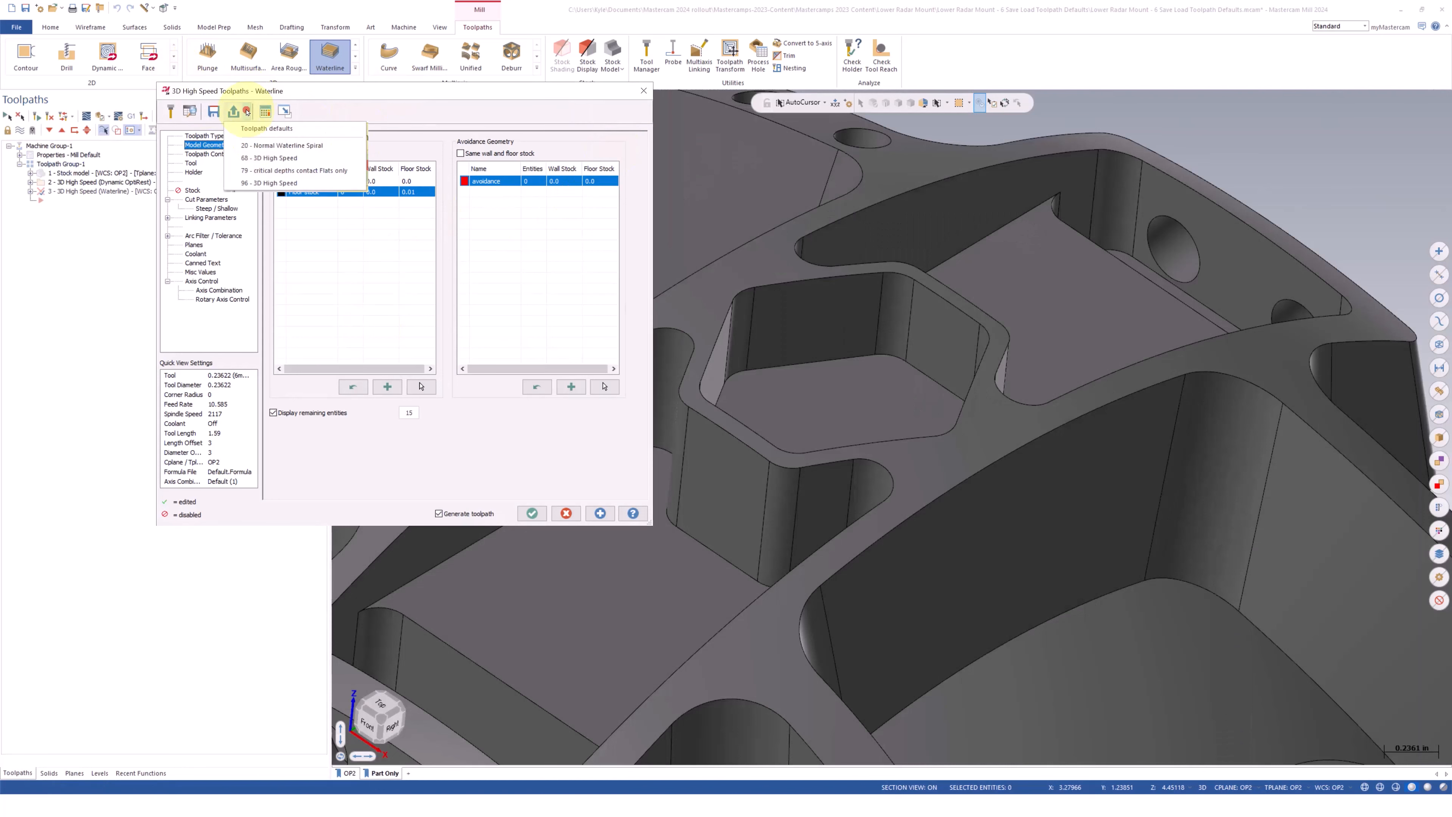
{"action": "left_click", "coordinate": [265, 129]}
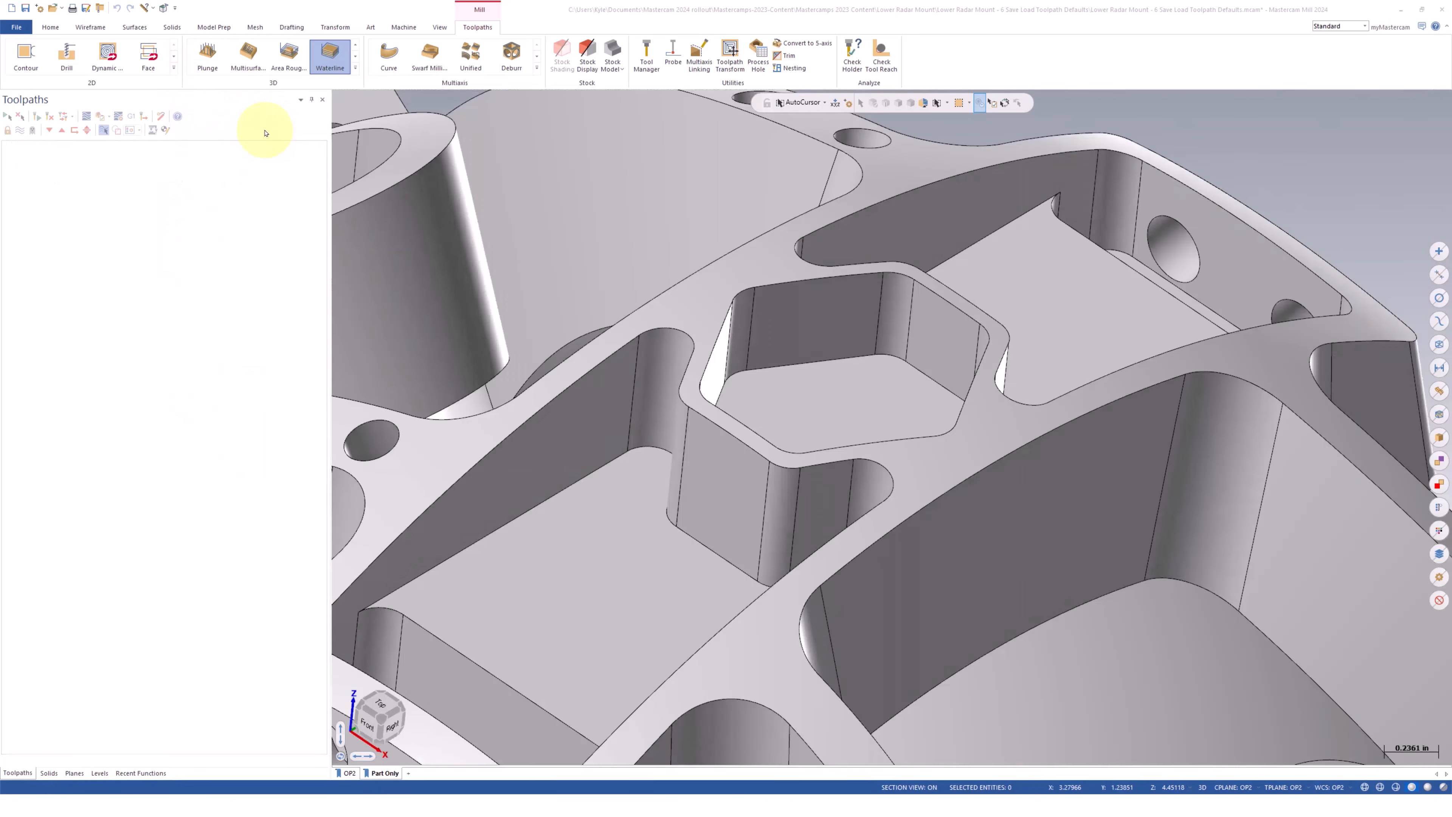
{"action": "left_click", "coordinate": [240, 112]}
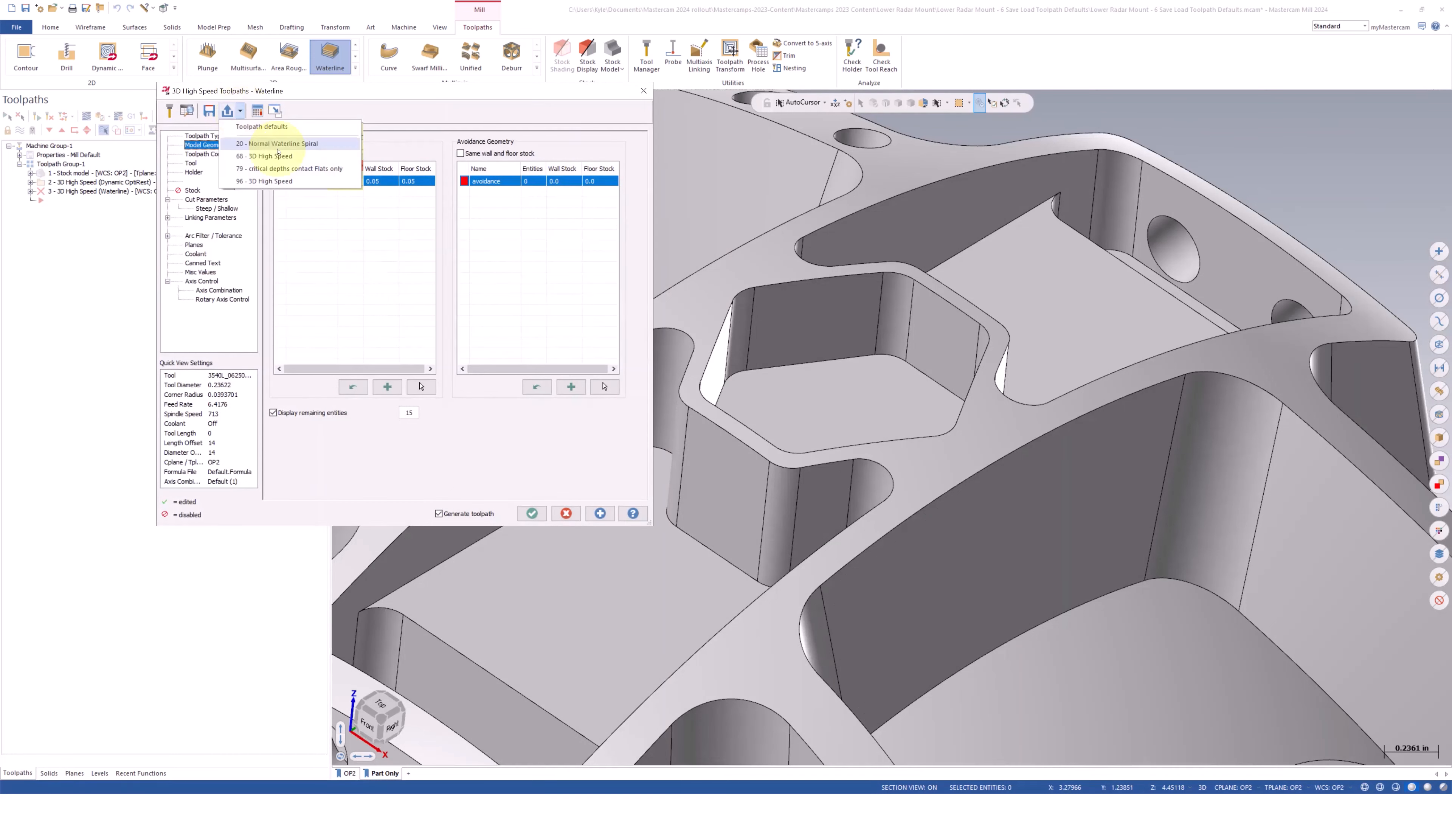
{"action": "left_click", "coordinate": [323, 144]}
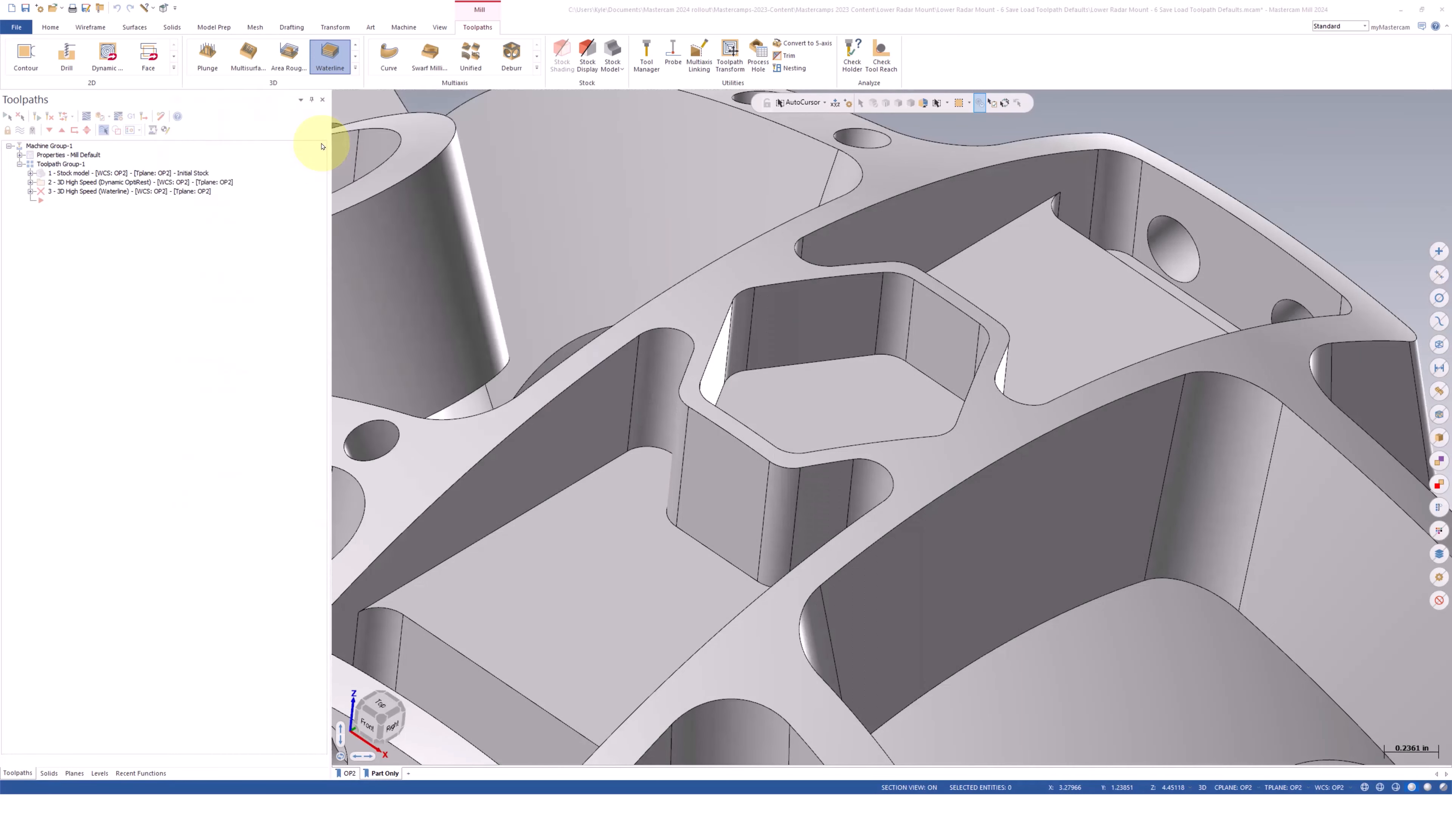